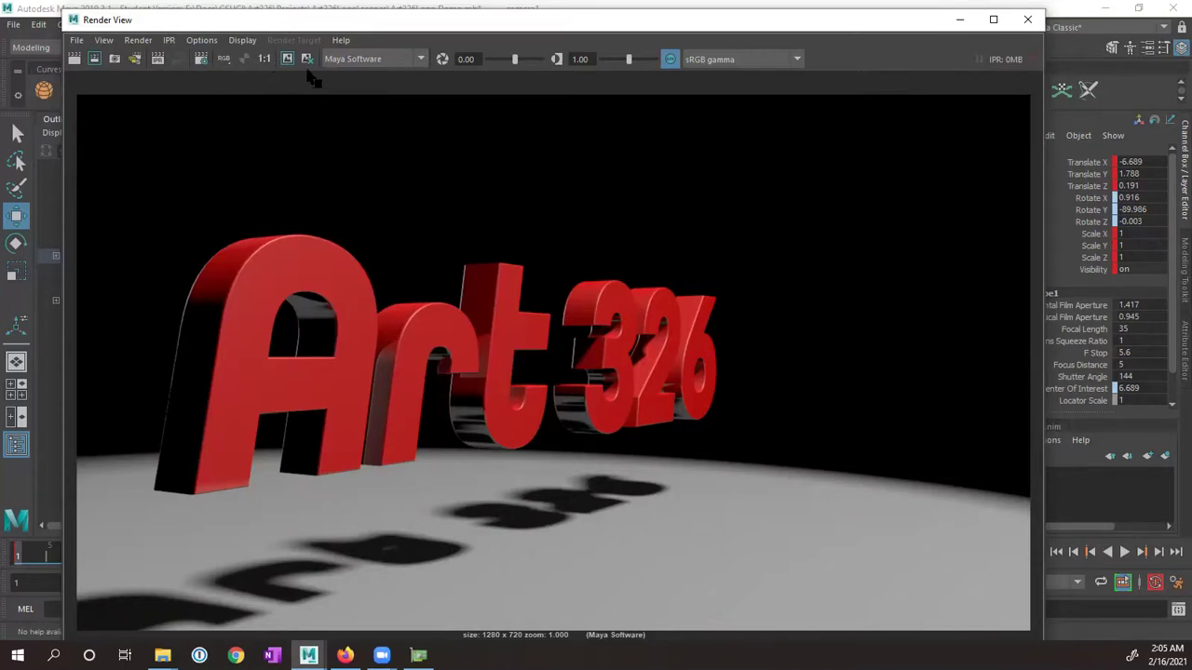
# - Set the render image size to the HD 540 preset in the common render settings
pyautogui.click(202, 60)
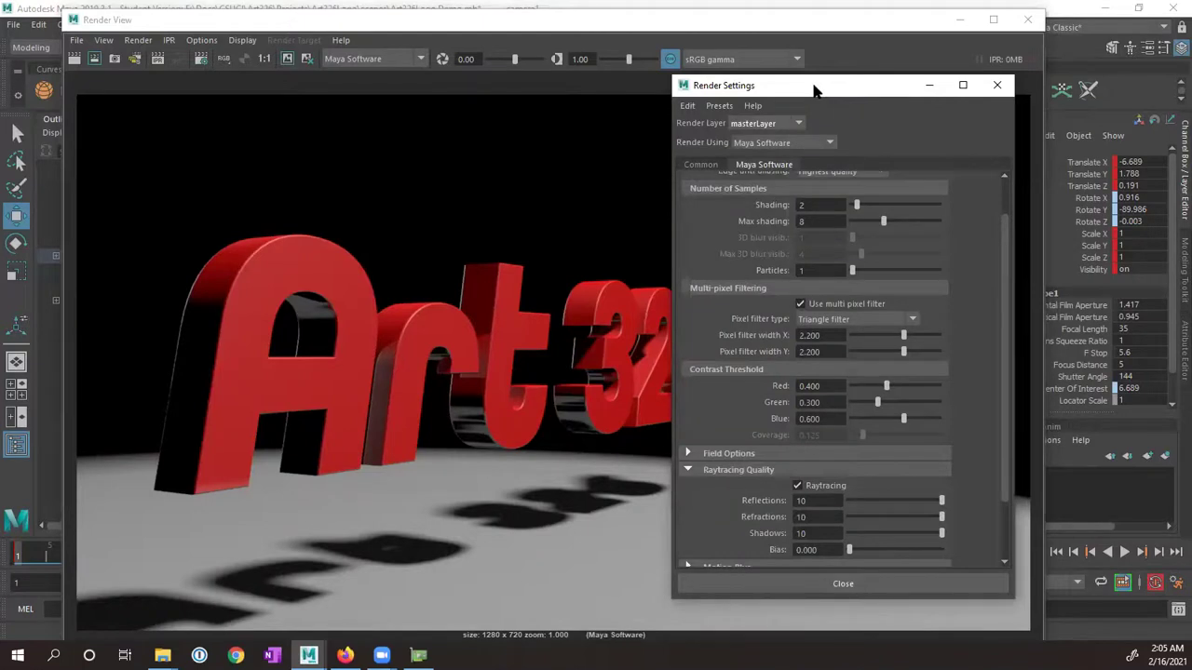
pyautogui.moveTo(813, 90); pyautogui.dragTo(648, 66)
pyautogui.click(541, 139)
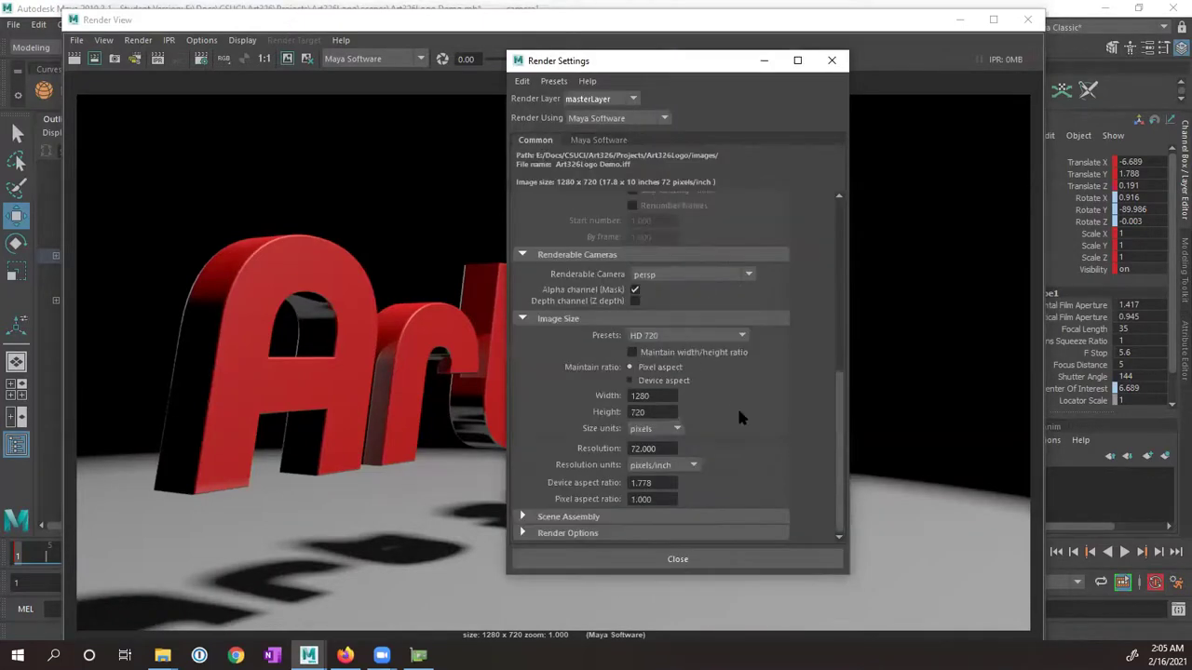
pyautogui.click(676, 432)
pyautogui.click(703, 432)
pyautogui.click(720, 337)
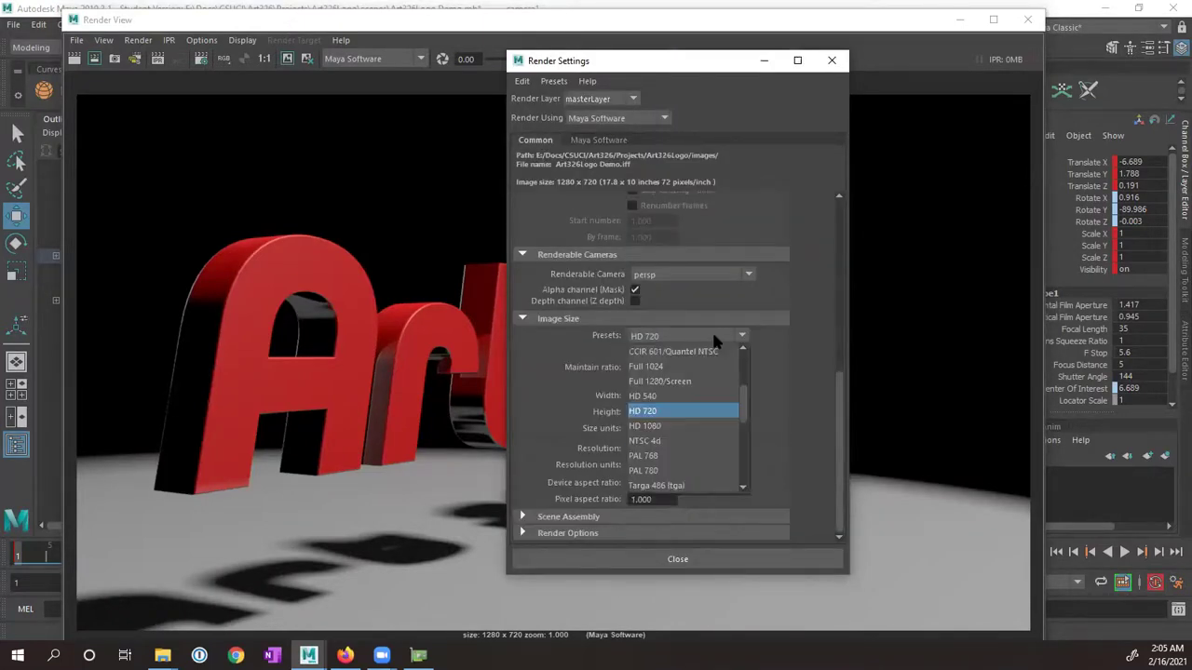
pyautogui.click(687, 399)
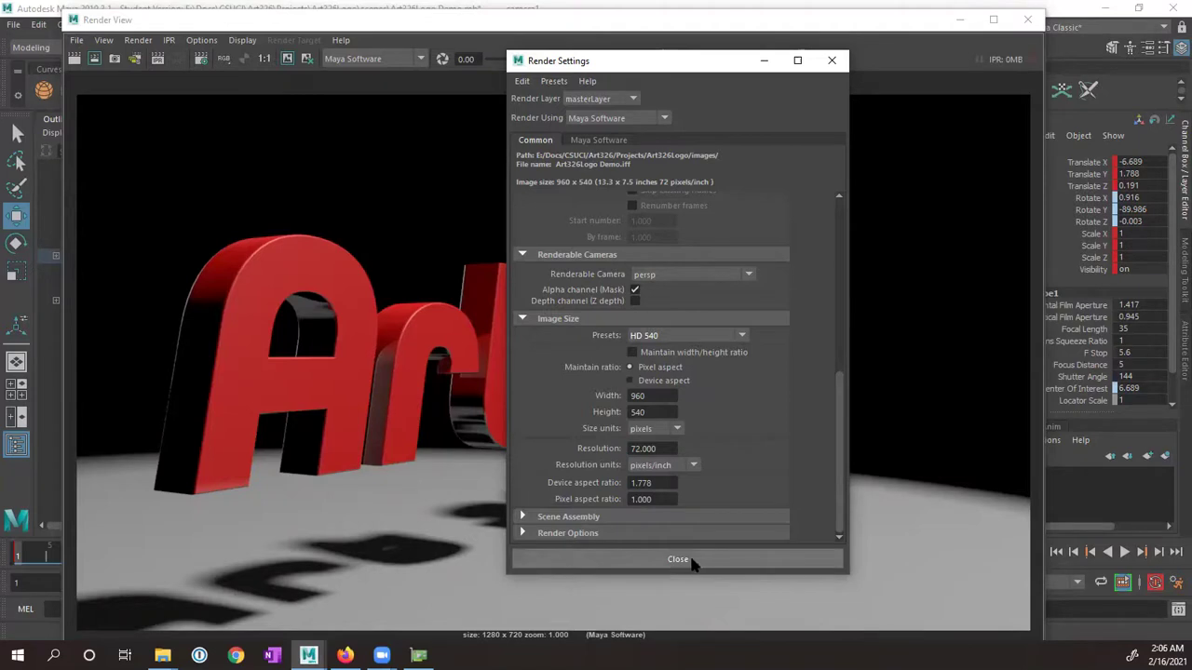
# - Set the Maya Software anti-aliasing quality to Production quality and close the render settings and the render view
pyautogui.click(601, 142)
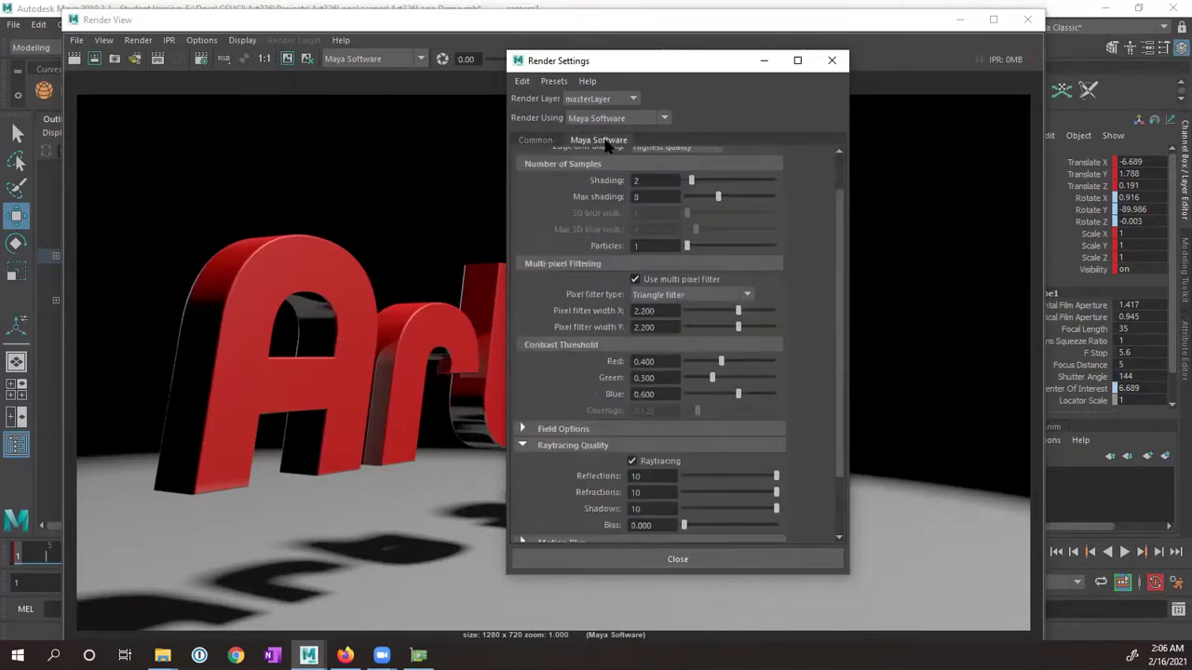
pyautogui.scroll(2, 840, 246)
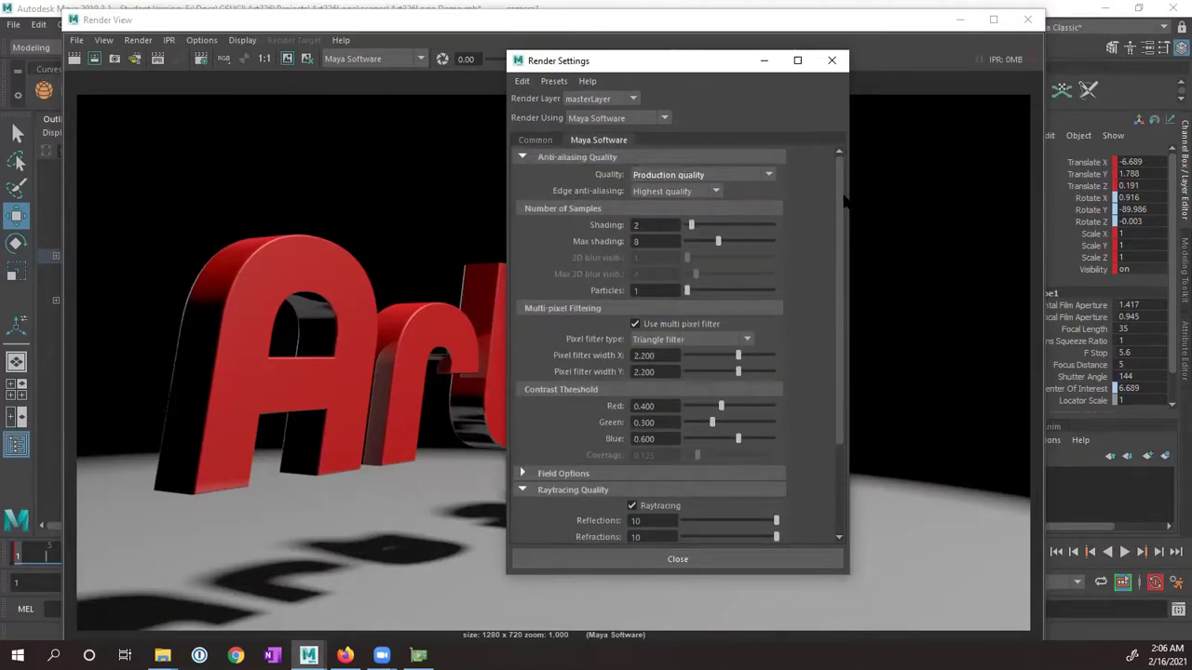
pyautogui.click(653, 177)
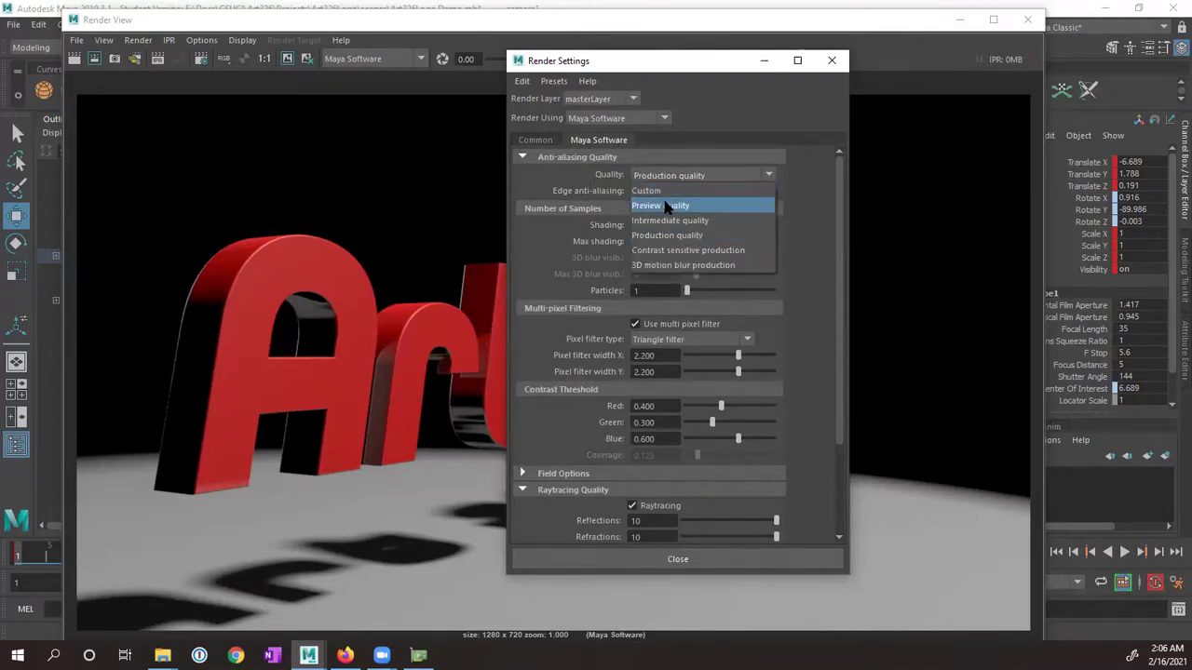
pyautogui.click(670, 205)
pyautogui.click(654, 176)
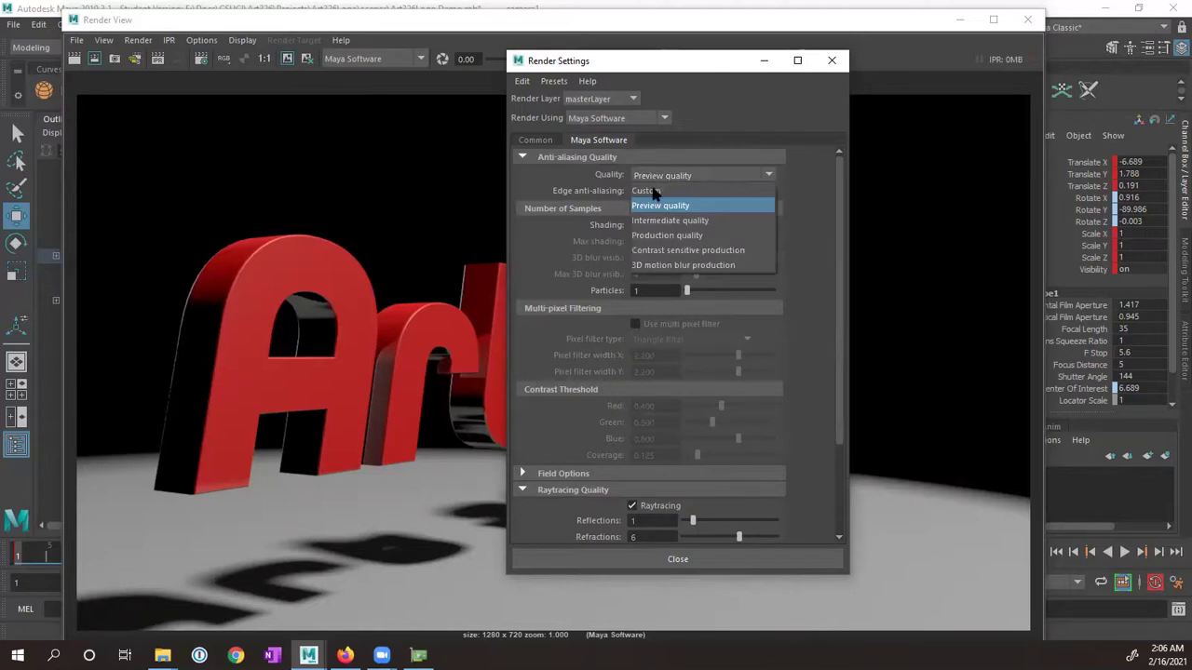
pyautogui.click(667, 234)
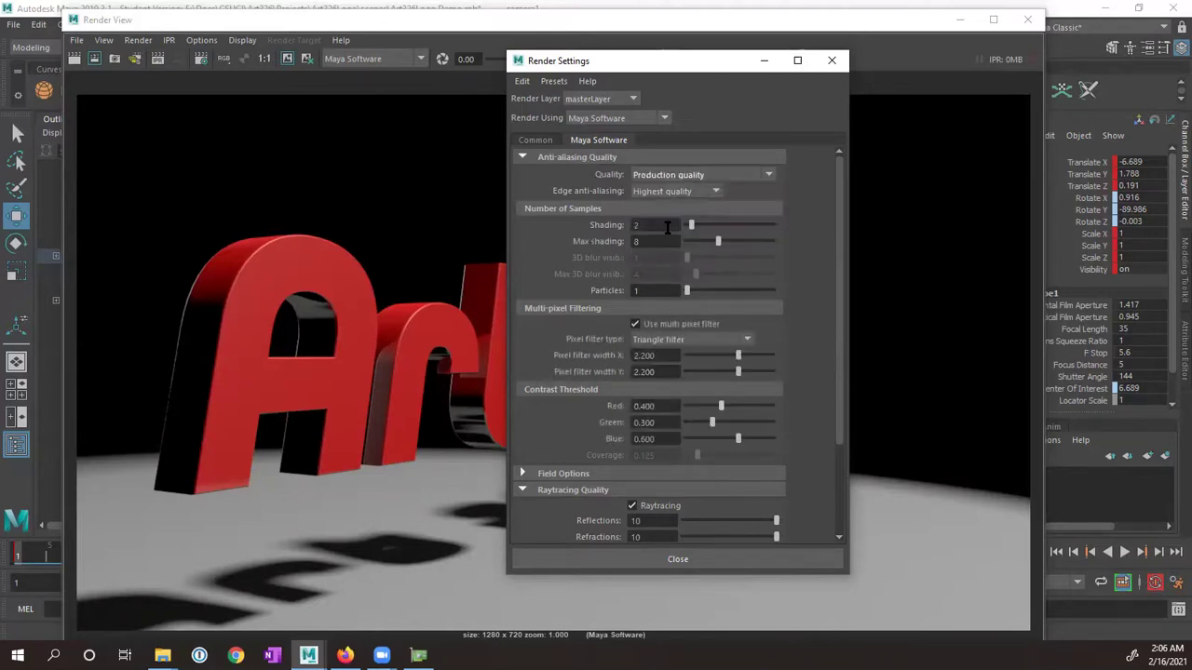
pyautogui.moveTo(837, 221); pyautogui.dragTo(834, 304)
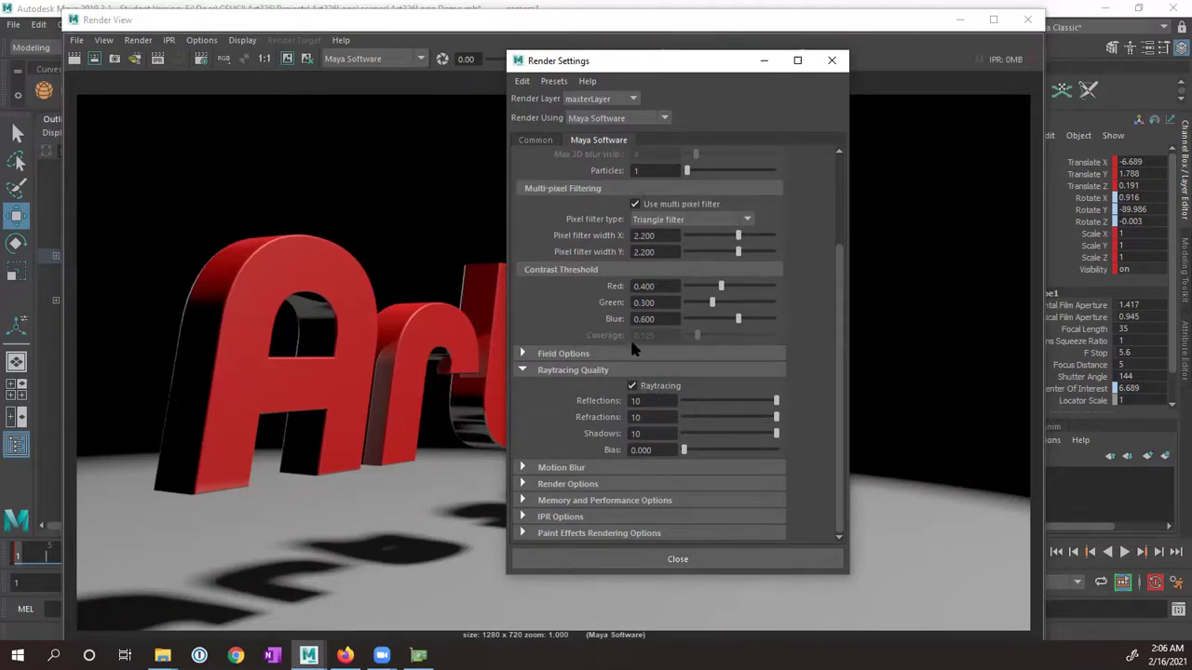
pyautogui.click(832, 61)
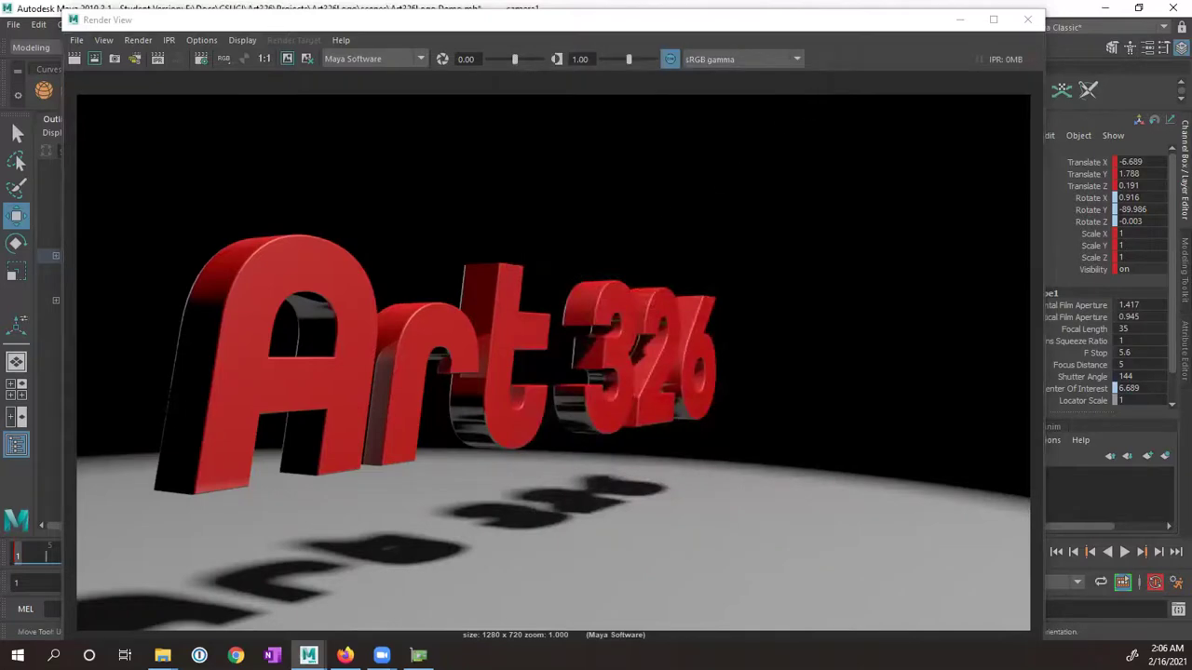
pyautogui.click(1027, 20)
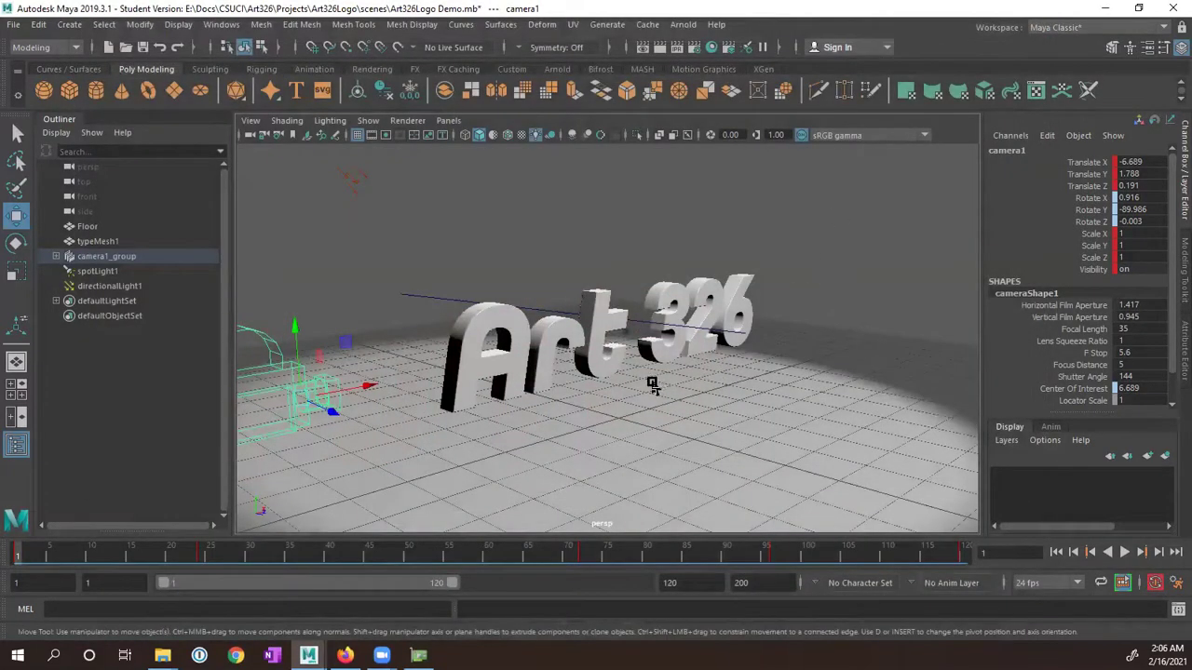
# - Play the animation through camera1, stop at frame 68, and render that frame
pyautogui.press('space')
pyautogui.press('space')
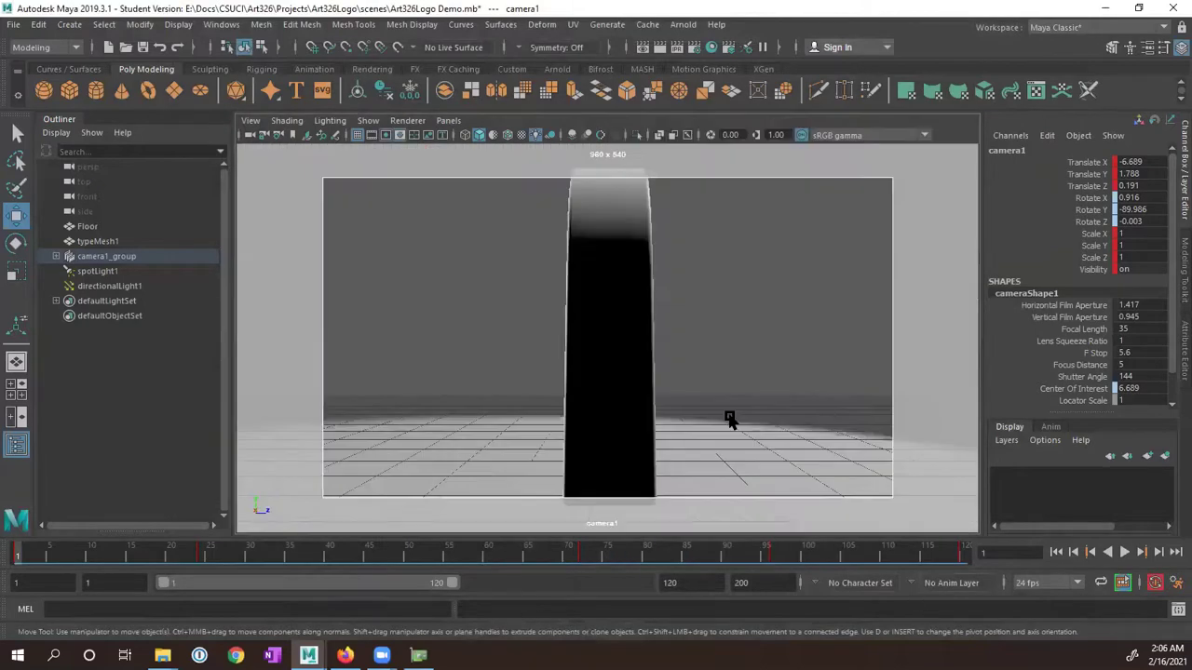
pyautogui.hotkey('alt', 'v')
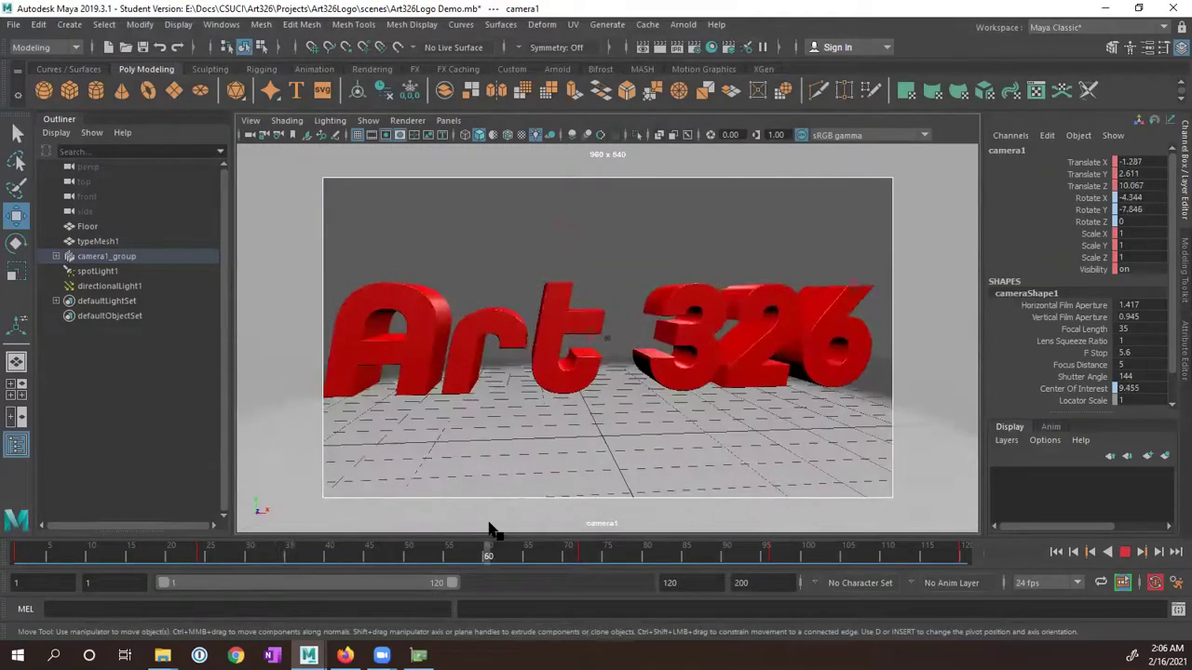
pyautogui.hotkey('alt', 'v')
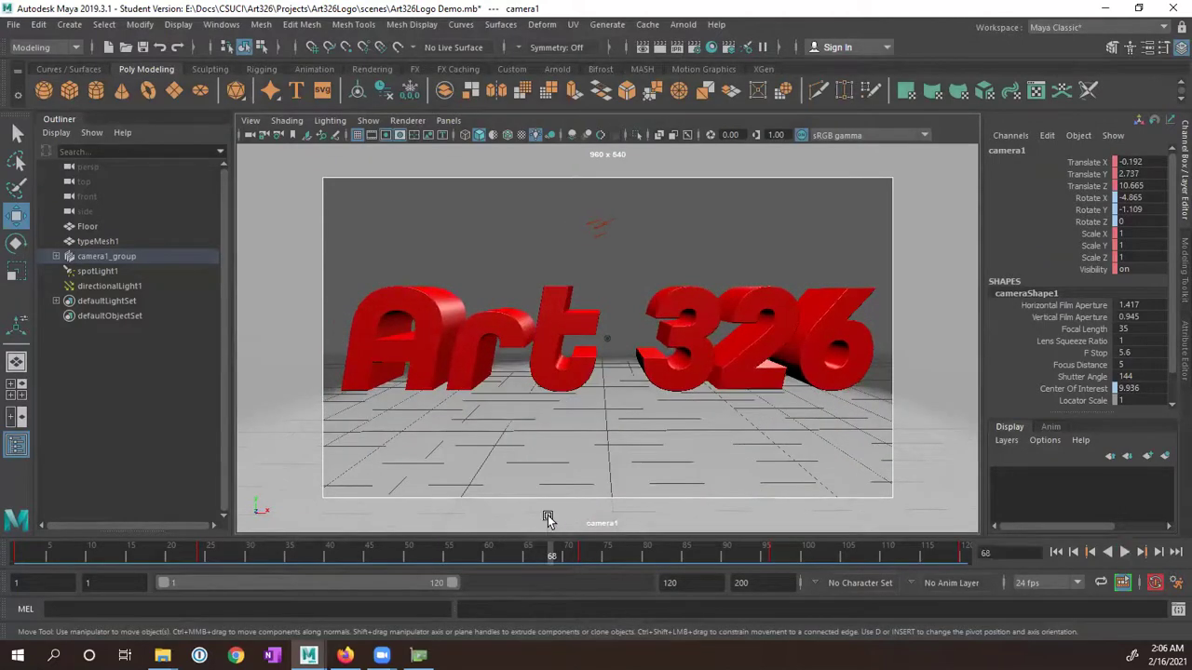
pyautogui.click(673, 48)
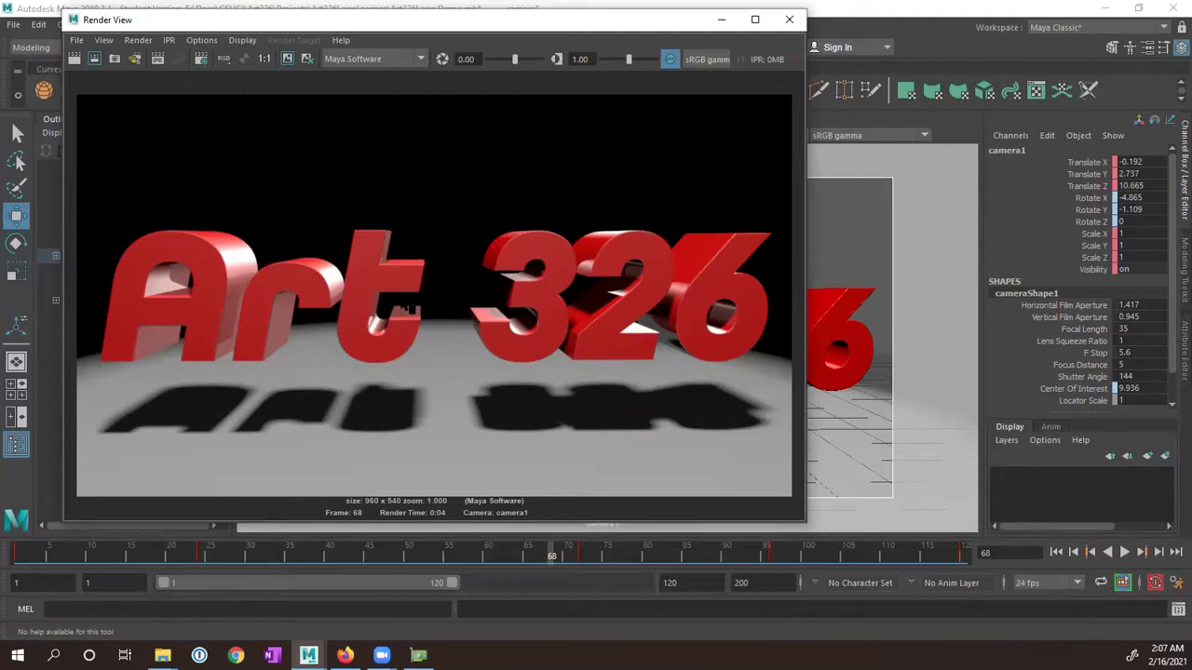
pyautogui.click(789, 21)
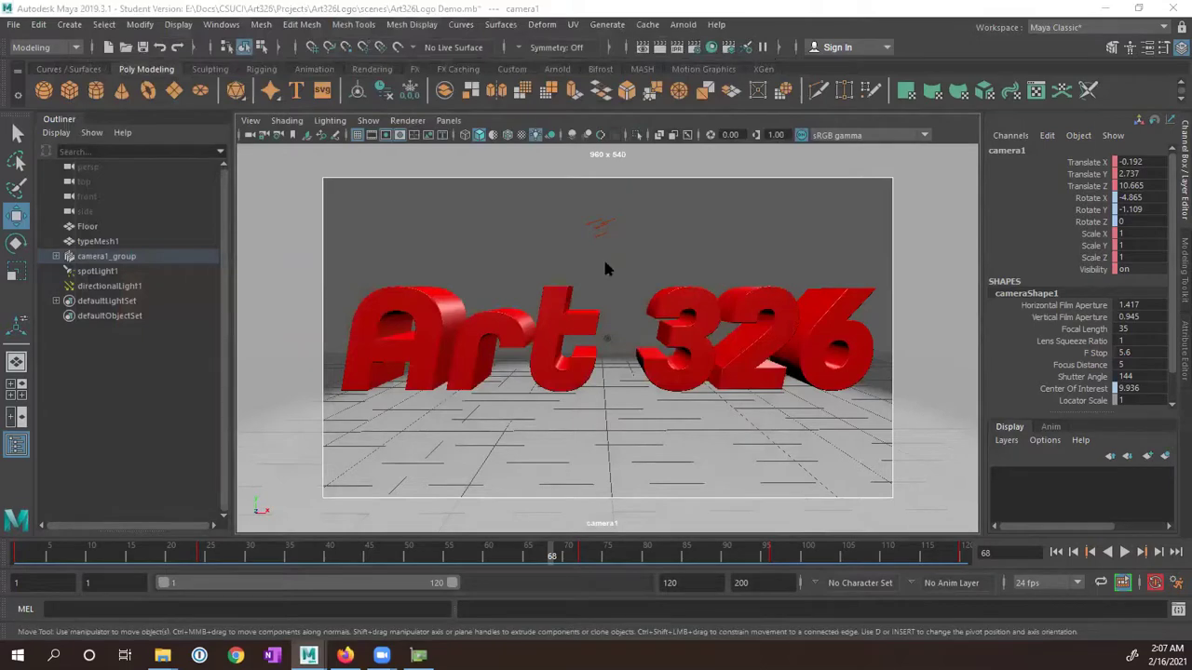
# - Return to the perspective view and hide spotLight1 and directionalLight1
pyautogui.press('space')
pyautogui.press('space')
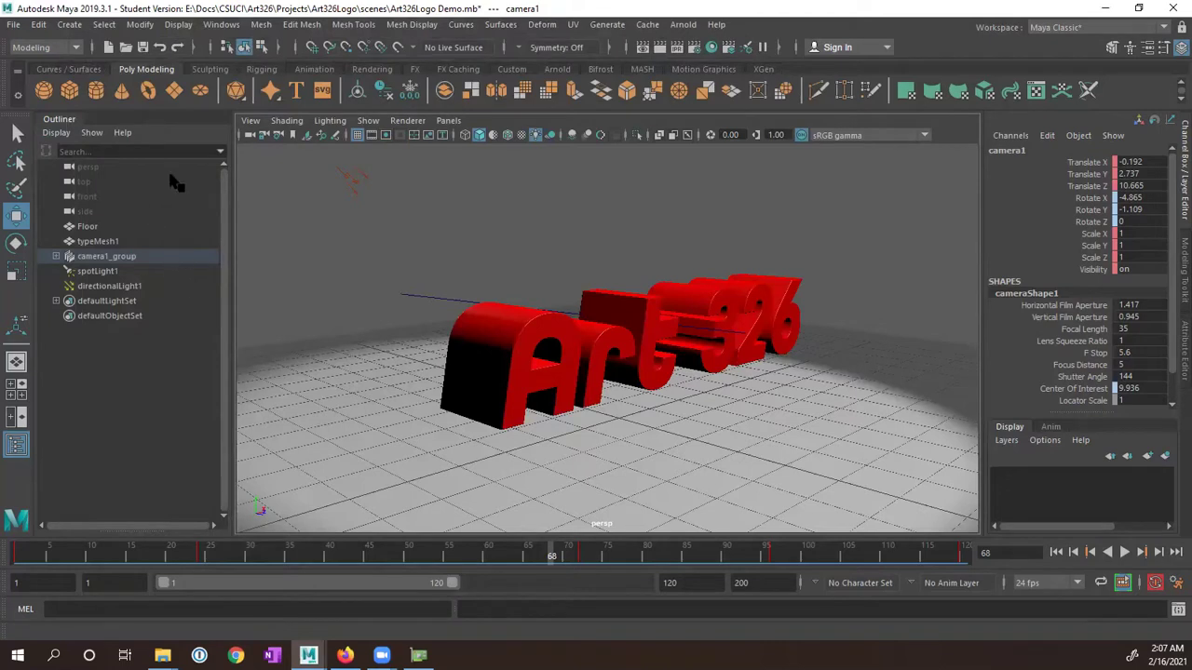
pyautogui.click(222, 24)
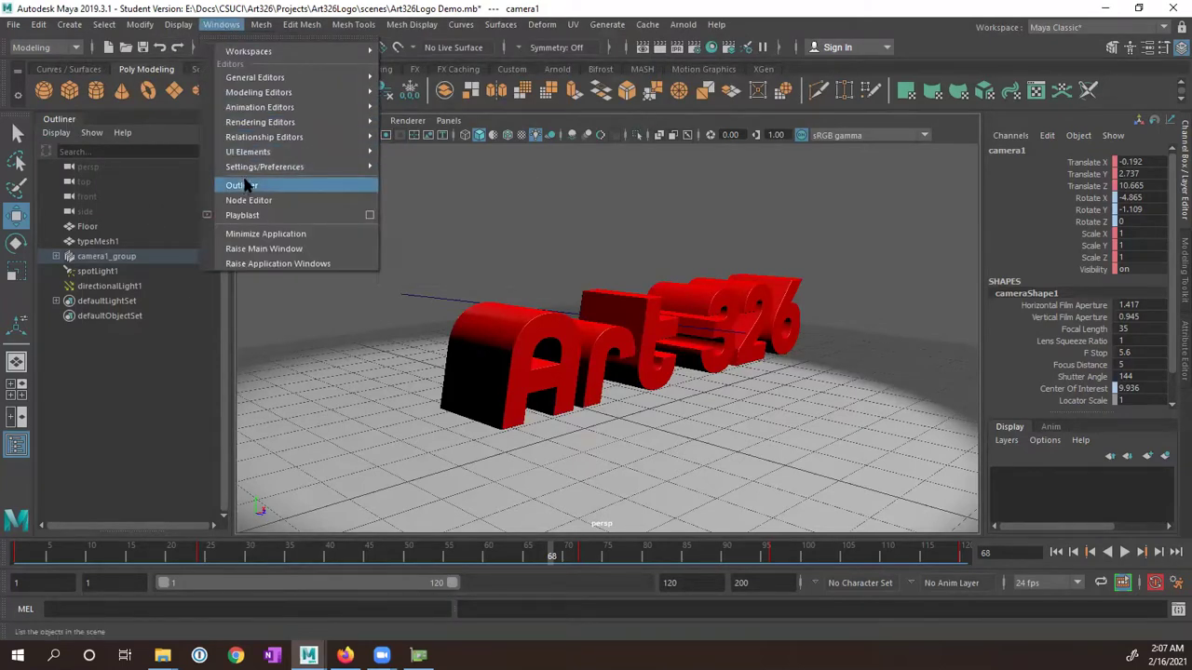
pyautogui.click(235, 13)
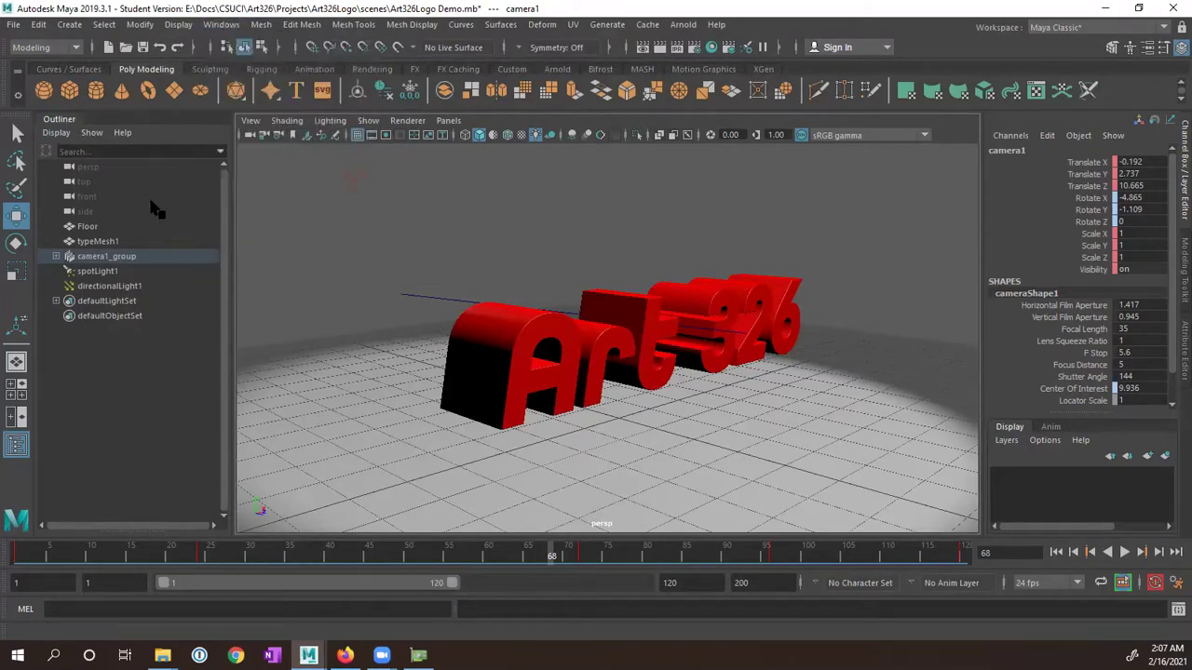
pyautogui.click(120, 272)
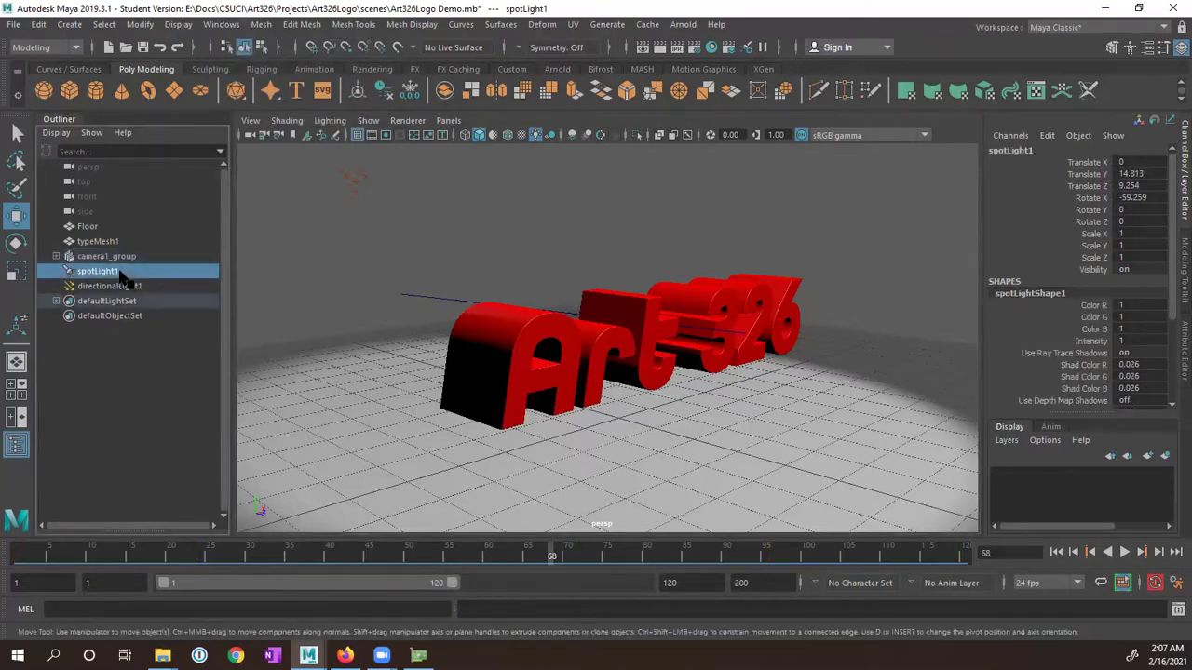
pyautogui.hotkey('ctrl', 'h')
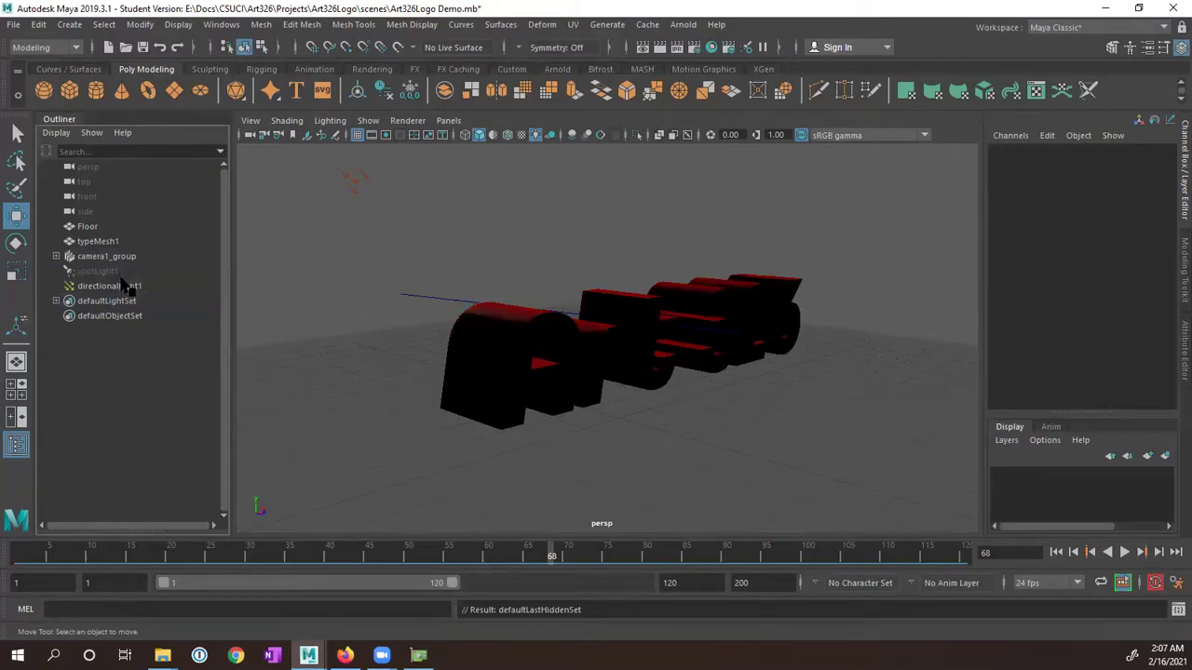
pyautogui.click(137, 288)
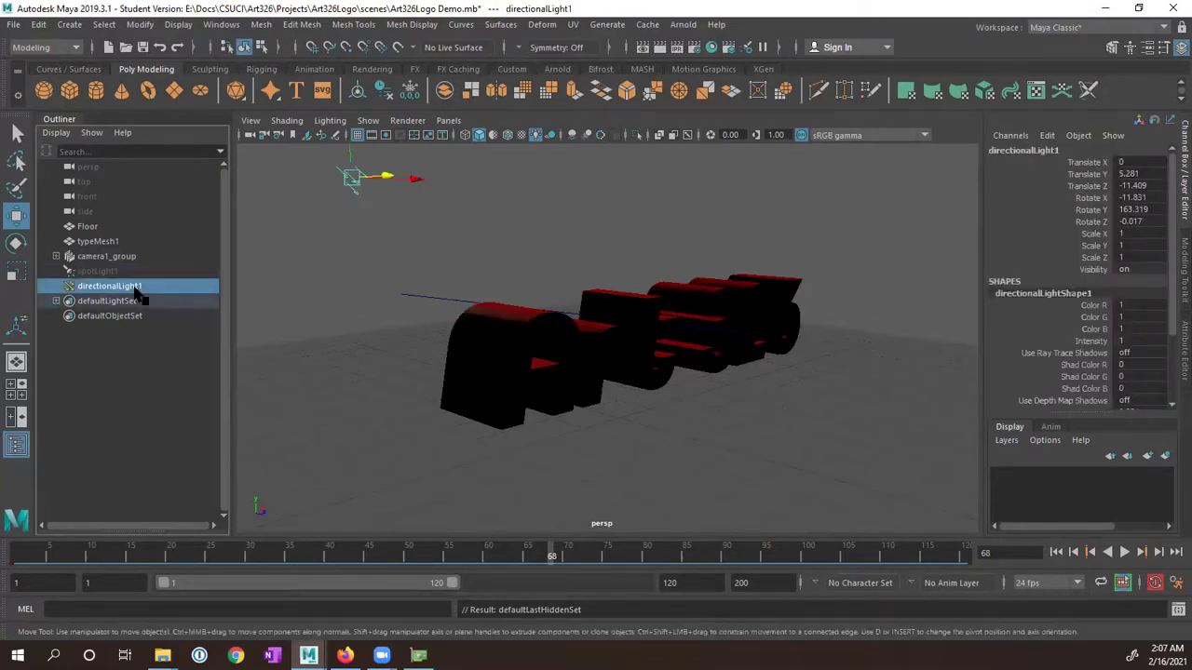
pyautogui.hotkey('ctrl', 'h')
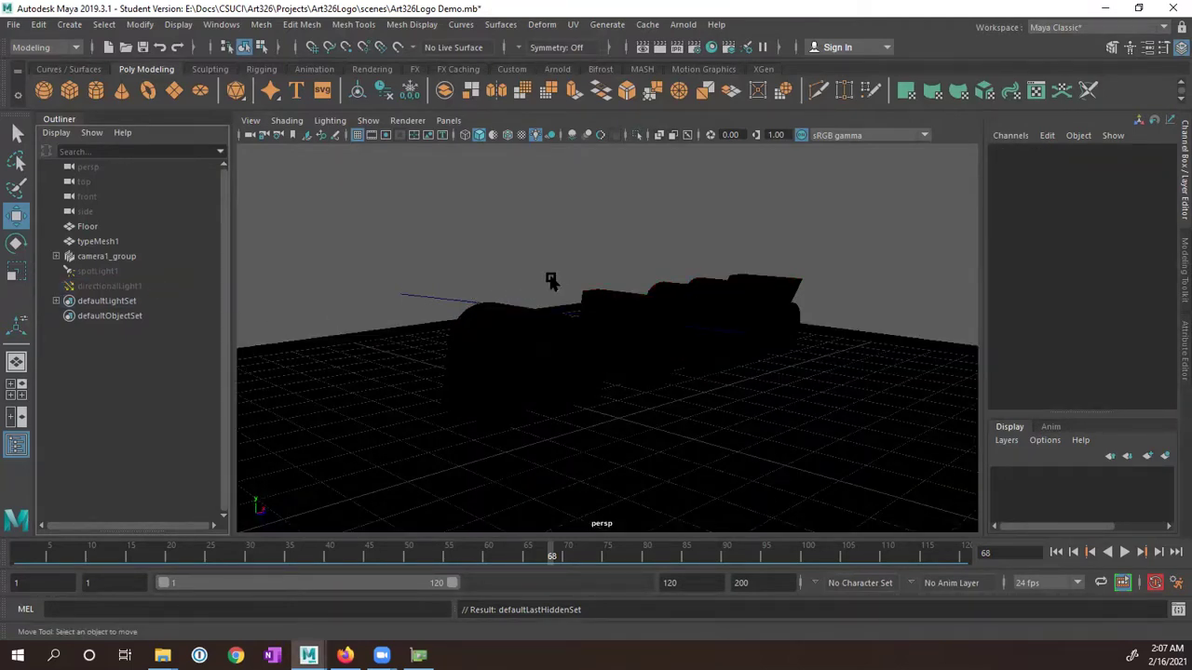
# - Inspect the logo under default viewport lighting and switch the viewport back to scene lights
pyautogui.press('7')
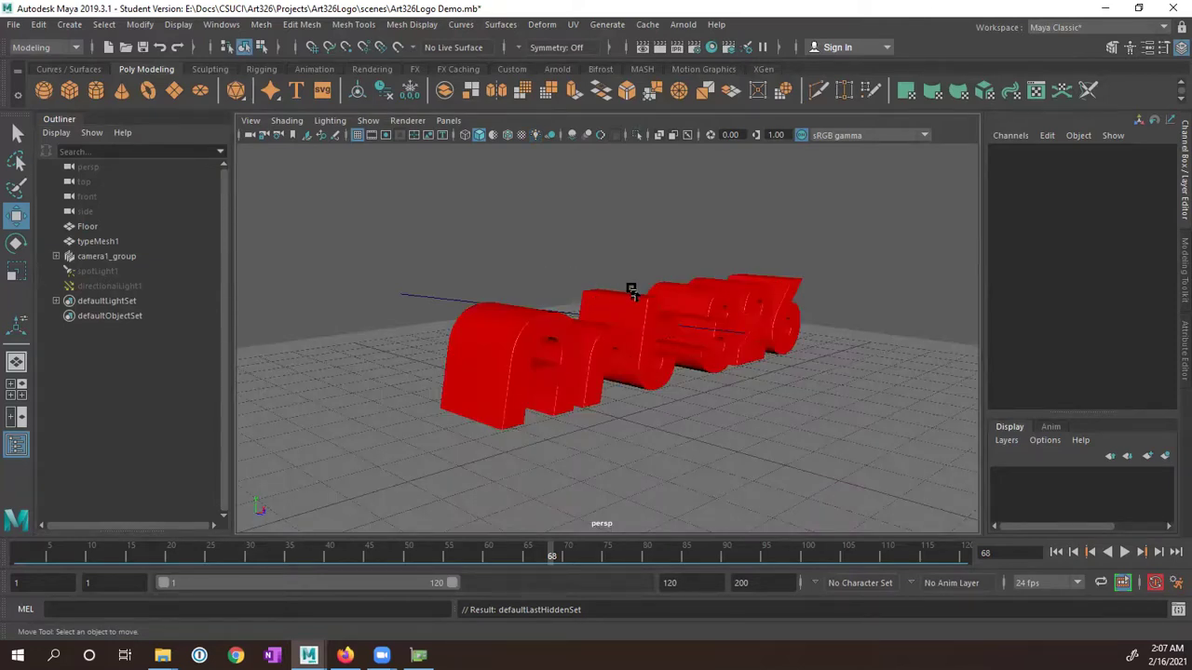
pyautogui.keyDown('alt'); pyautogui.moveTo(611, 367); pyautogui.dragTo(567, 373); pyautogui.keyUp('alt')
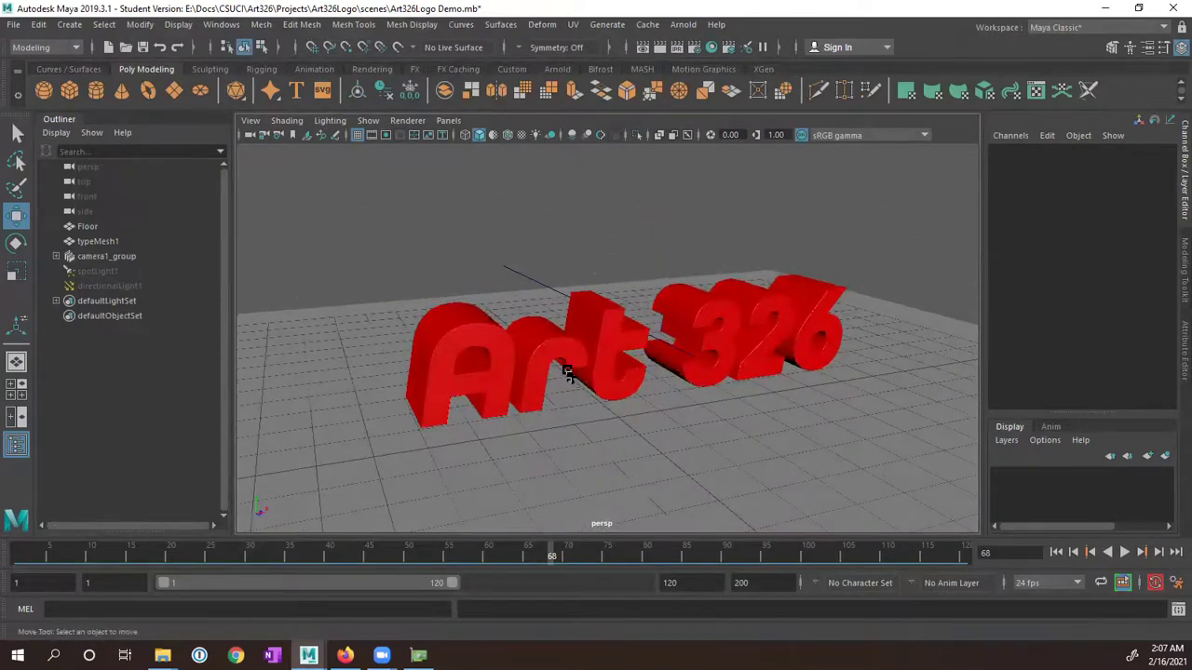
pyautogui.press('7')
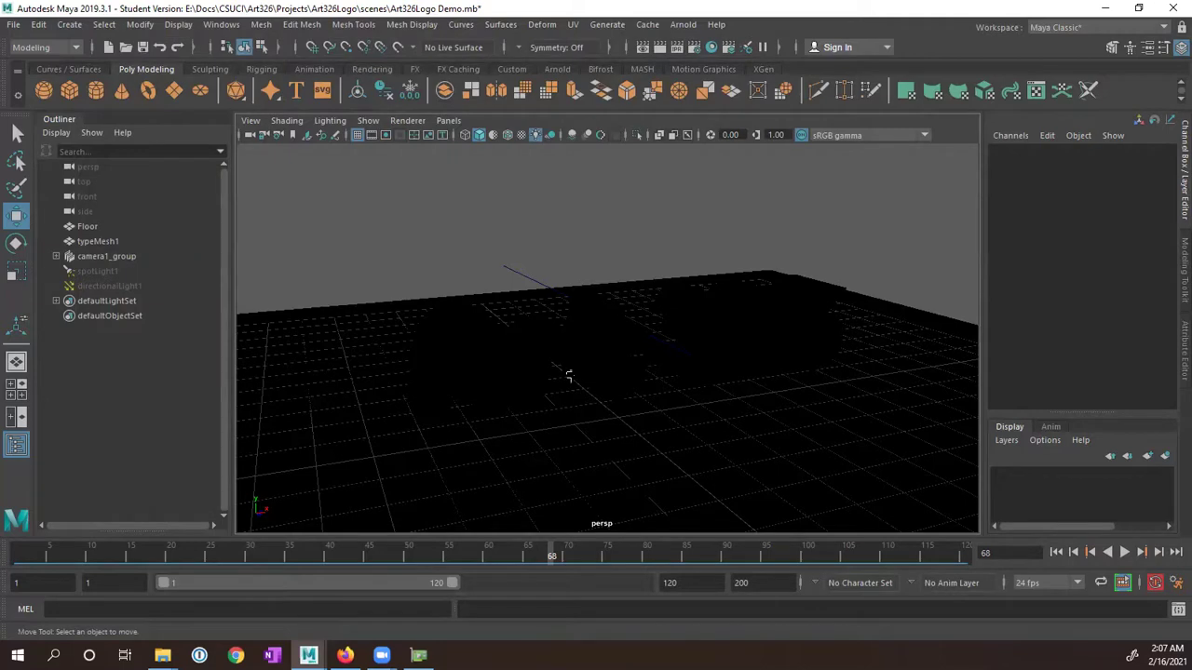
# - Create a spot light using the reset default options, with intensity 1 and a cone angle of 40
pyautogui.click(70, 25)
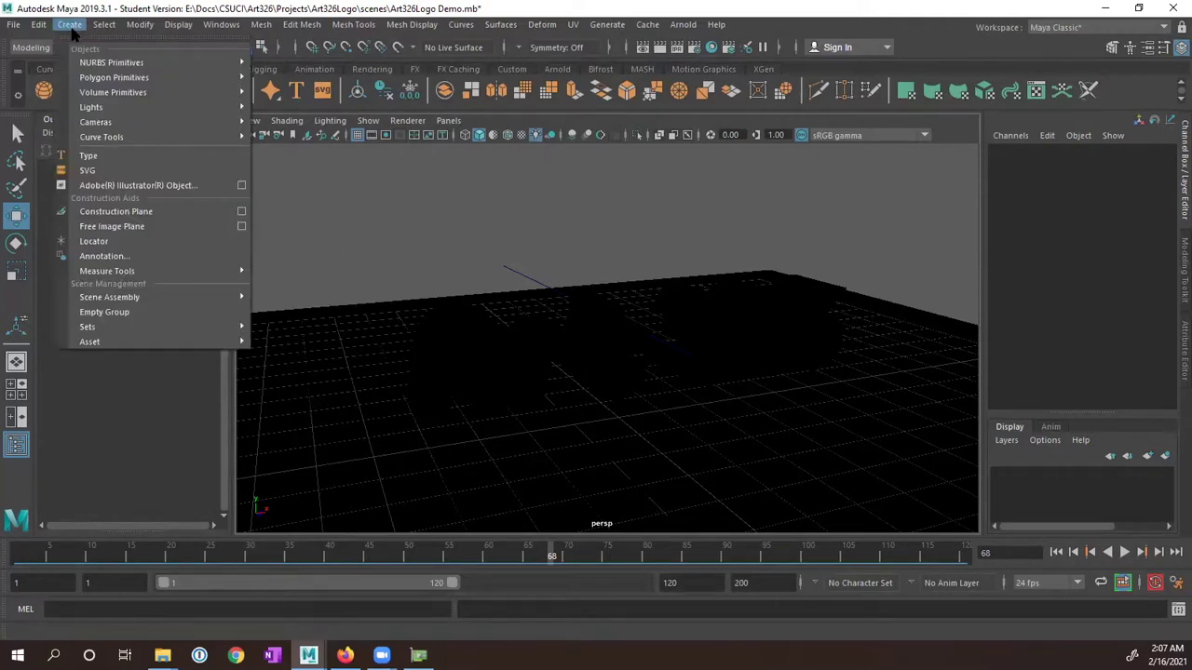
pyautogui.moveTo(97, 110)
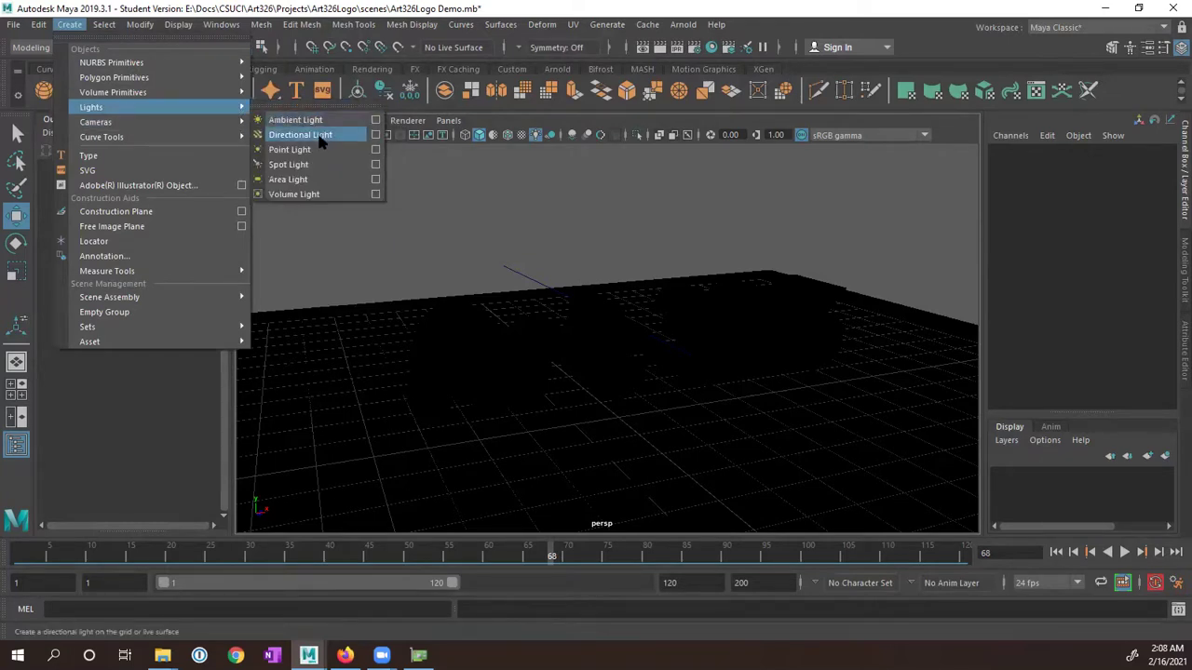
pyautogui.click(375, 165)
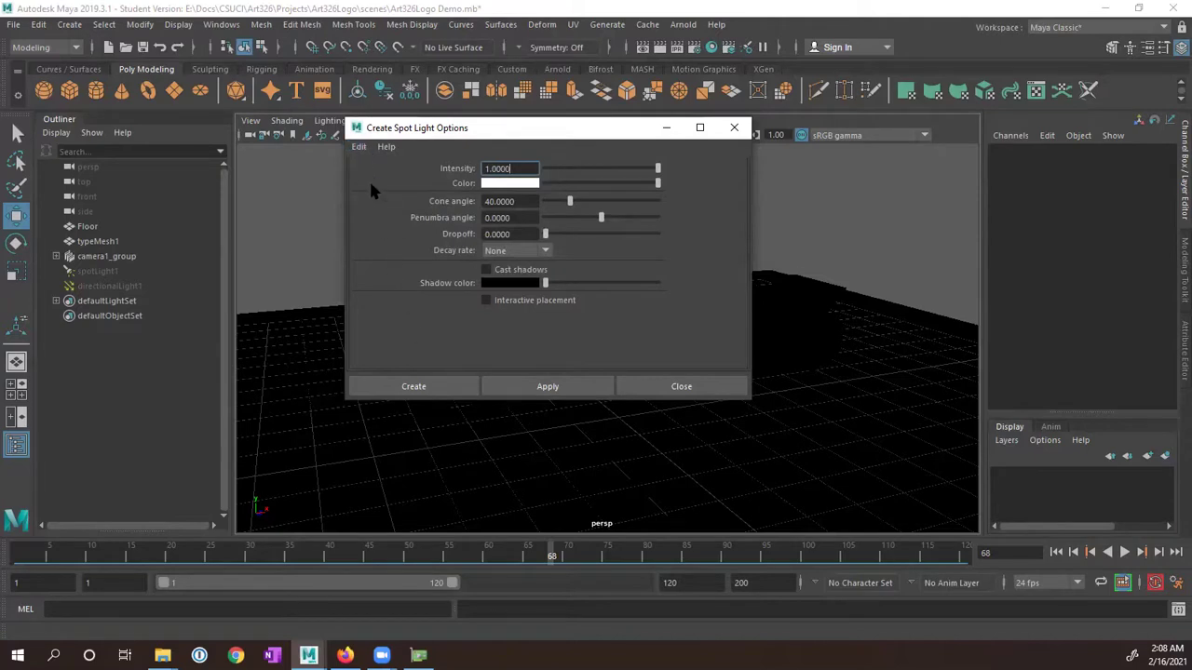
pyautogui.click(362, 149)
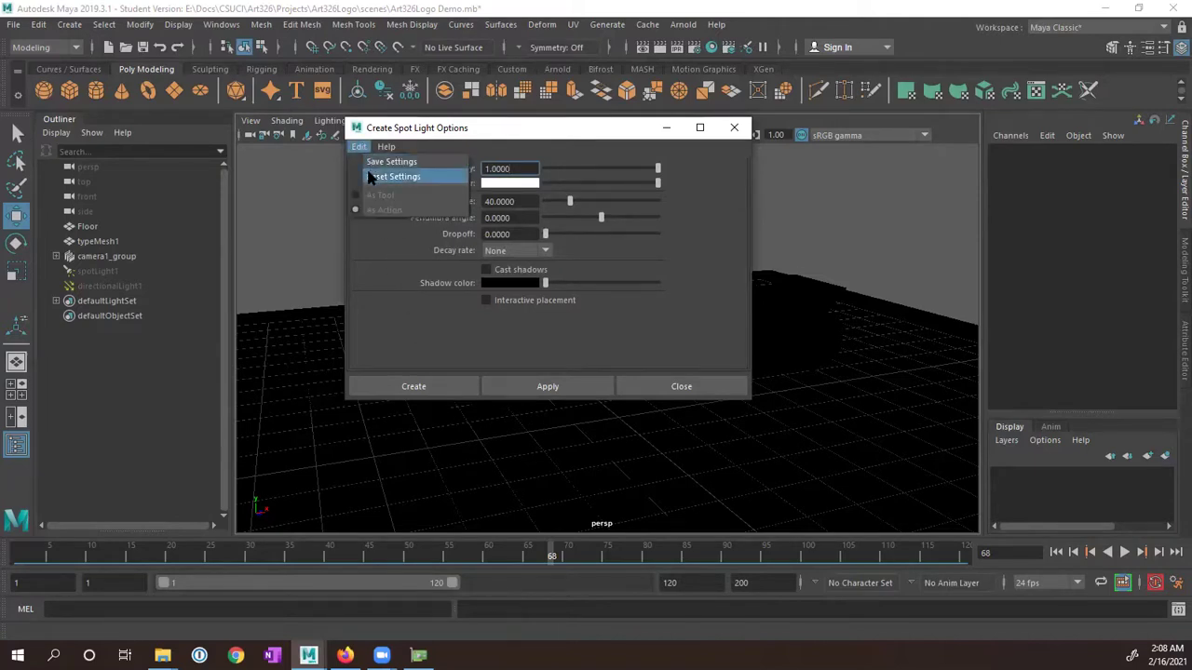
pyautogui.click(369, 177)
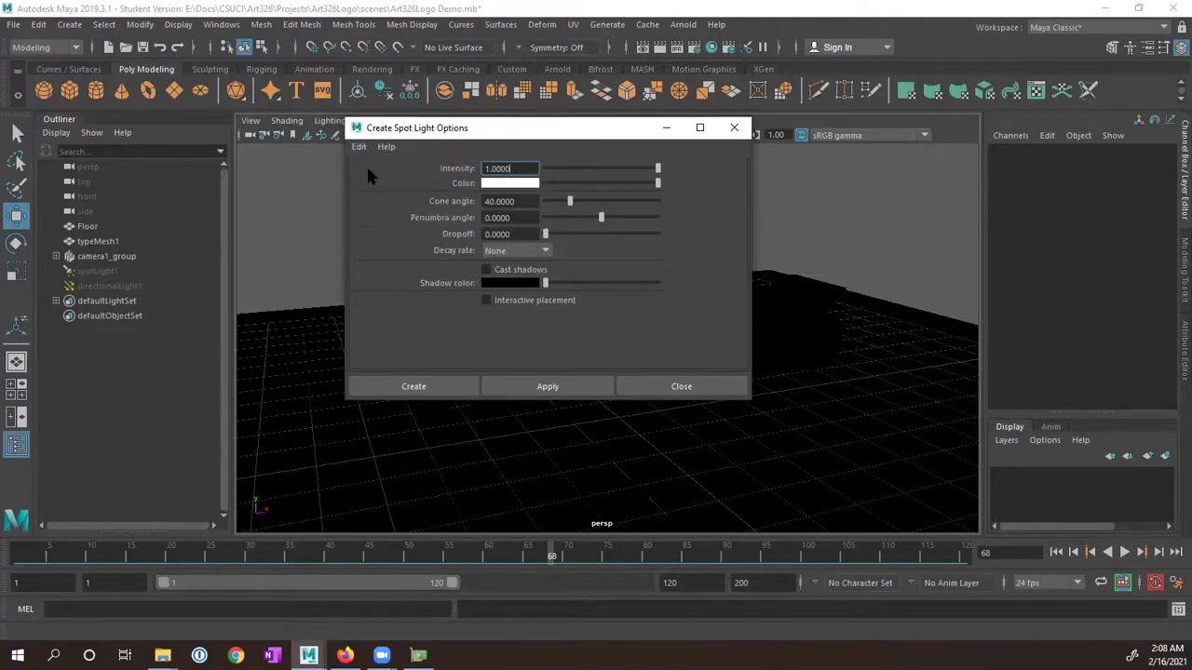
pyautogui.click(415, 388)
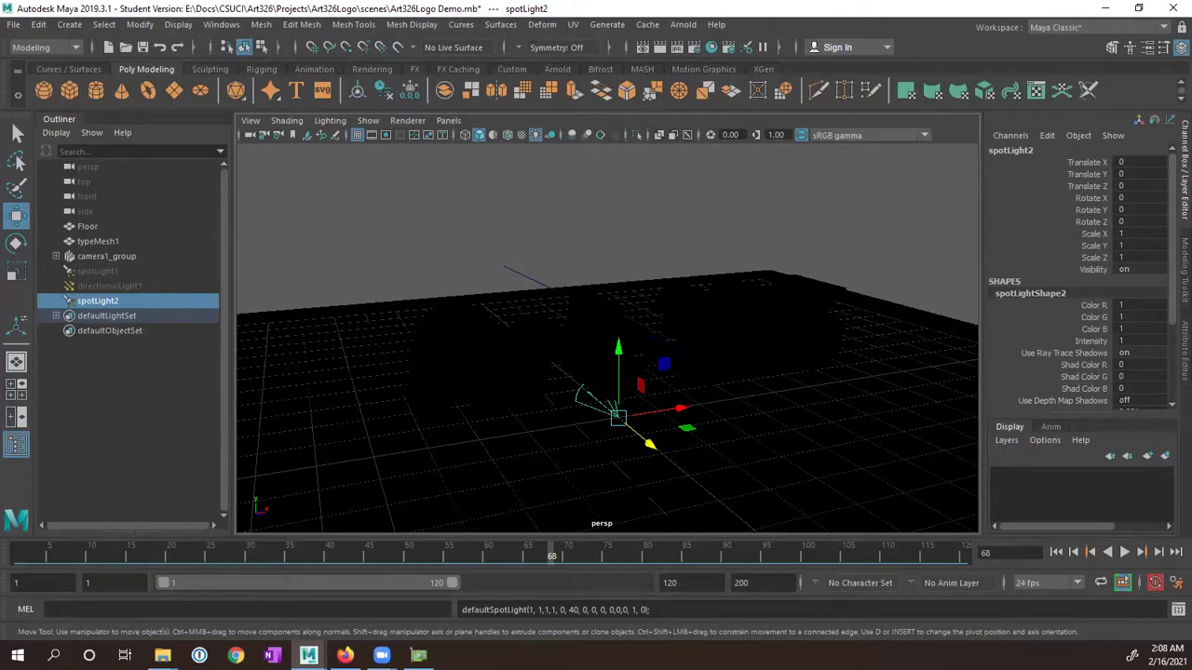
# - Raise the new spot light to a height of about 6.6 with its target manipulator, and show all four views
pyautogui.press('t')
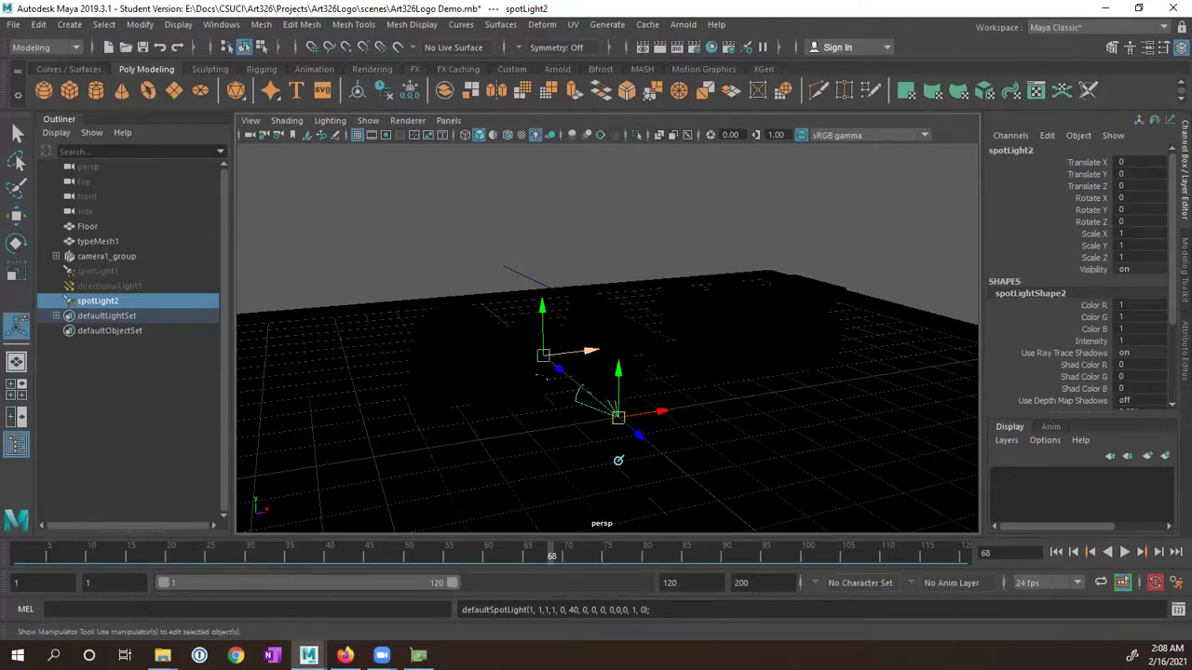
pyautogui.keyDown('alt'); pyautogui.moveTo(750, 364); pyautogui.dragTo(442, 344); pyautogui.keyUp('alt')
pyautogui.moveTo(616, 441); pyautogui.dragTo(562, 35)
pyautogui.press('space')
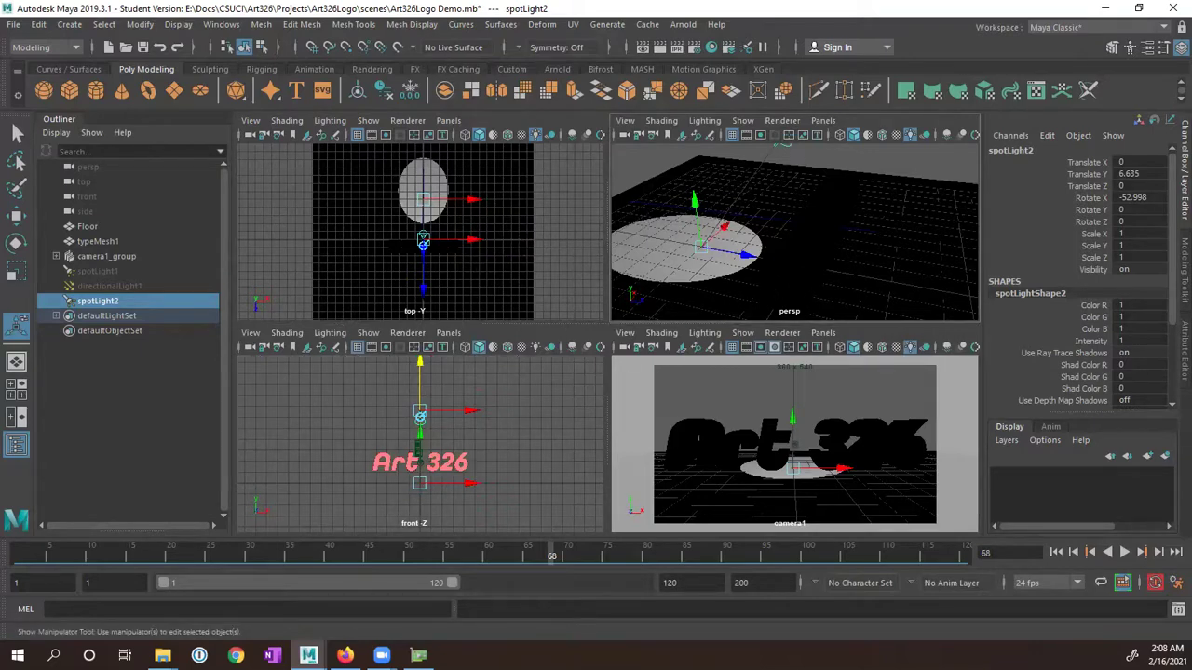
# - Position the spot light at about 17.4 in Y and 8.6 in Z, and shift its target forward in front of the logo
pyautogui.keyDown('alt'); pyautogui.moveTo(872, 255); pyautogui.dragTo(849, 218, button='right'); pyautogui.keyUp('alt')
pyautogui.moveTo(846, 213); pyautogui.dragTo(857, 153)
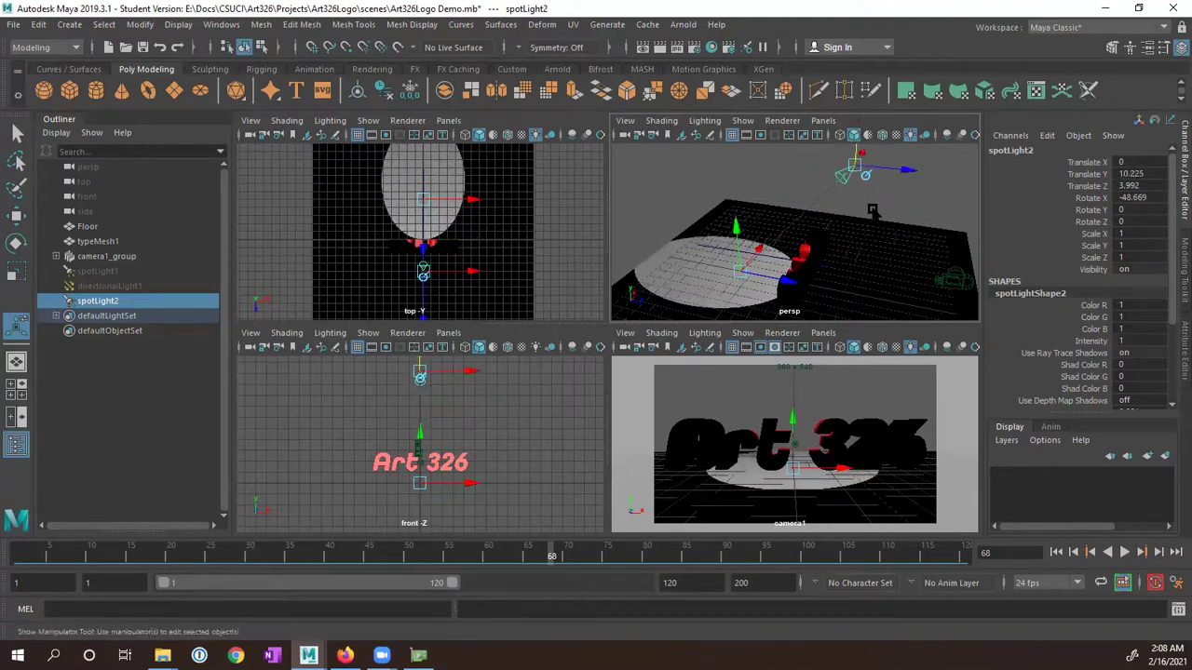
pyautogui.keyDown('alt'); pyautogui.moveTo(852, 235); pyautogui.dragTo(961, 177); pyautogui.keyUp('alt')
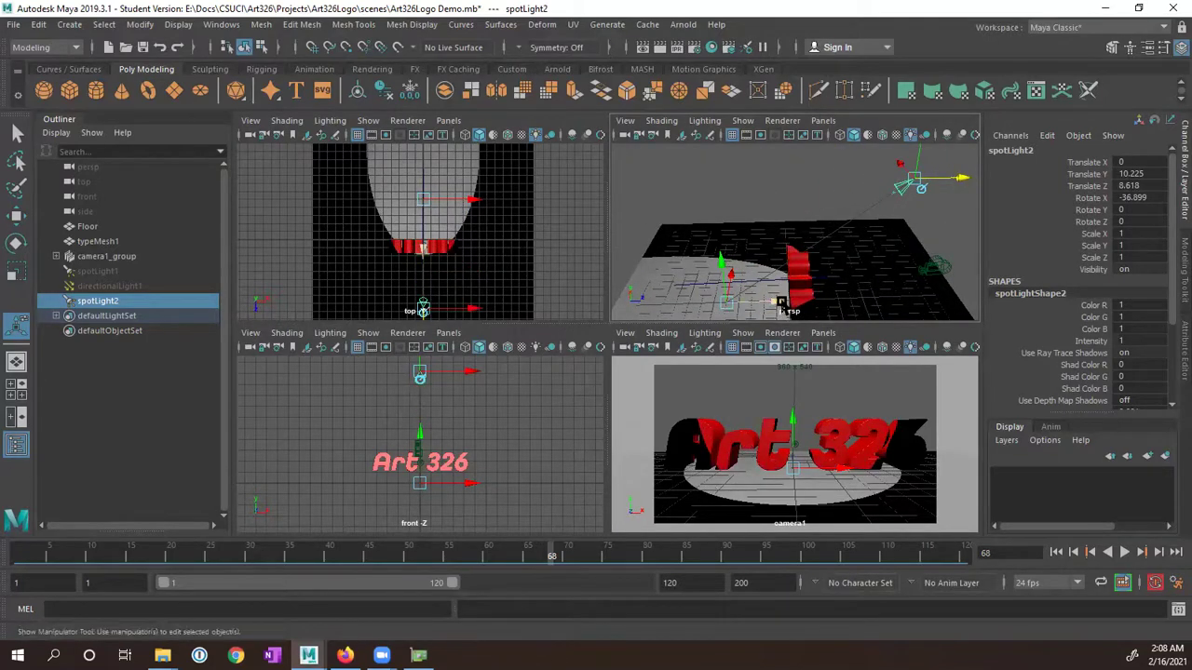
pyautogui.moveTo(727, 301); pyautogui.dragTo(838, 296)
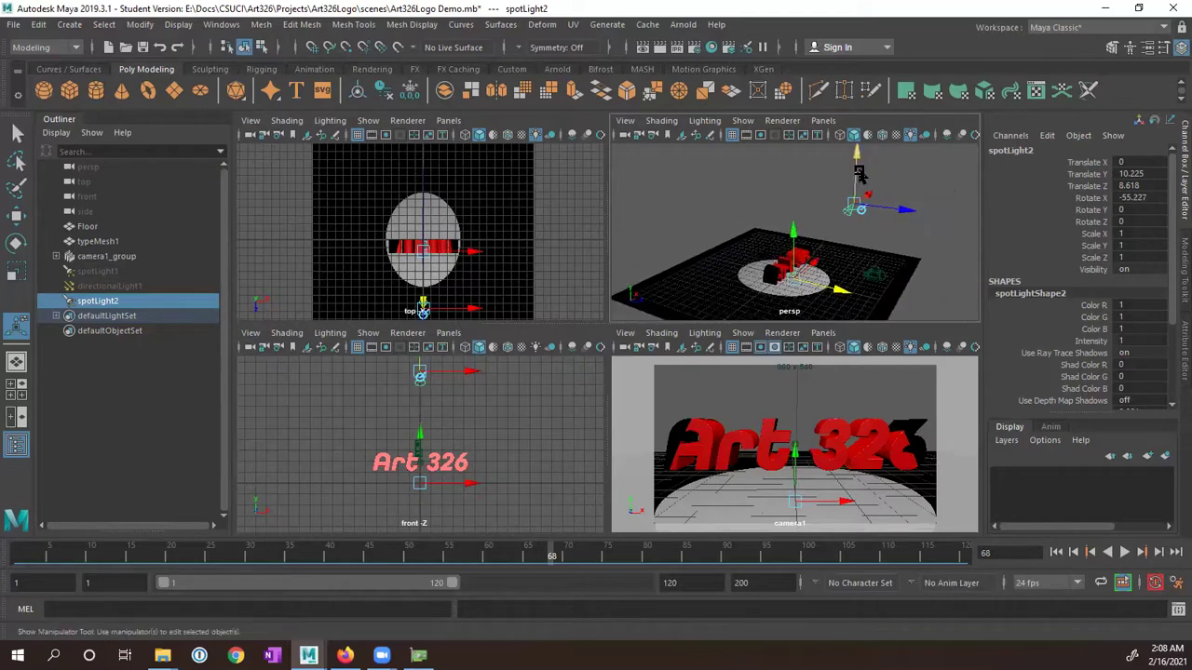
pyautogui.moveTo(868, 163); pyautogui.dragTo(883, 117)
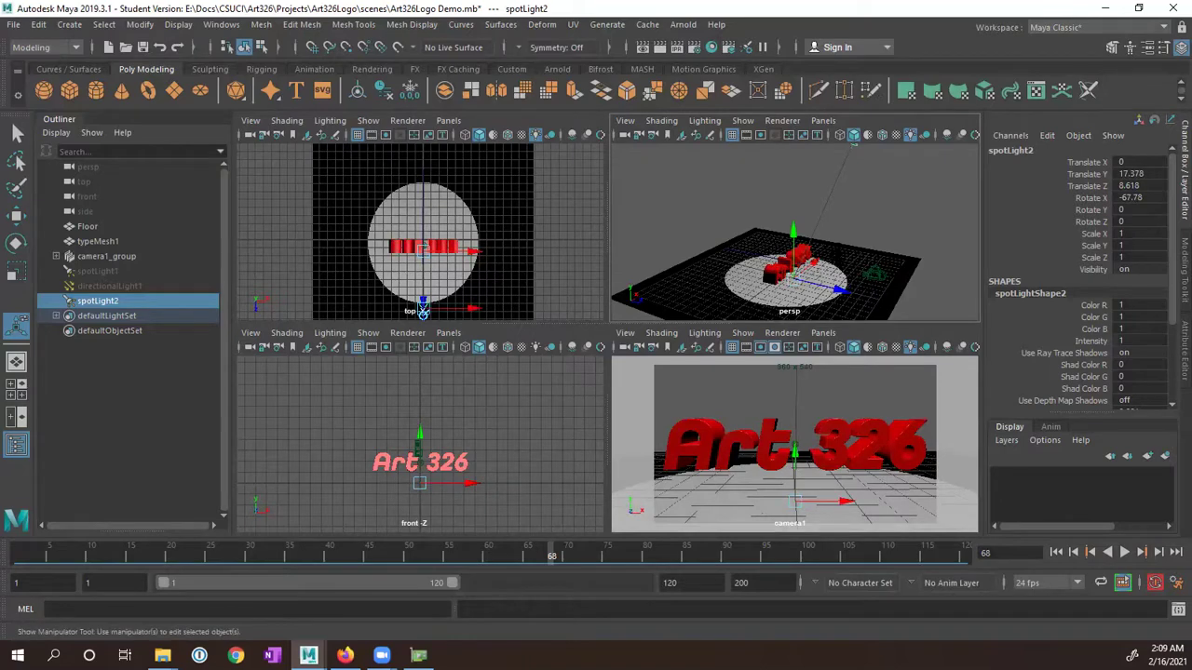
pyautogui.keyDown('alt'); pyautogui.moveTo(738, 267); pyautogui.dragTo(838, 261); pyautogui.keyUp('alt')
pyautogui.scroll(-3, 1104, 355)
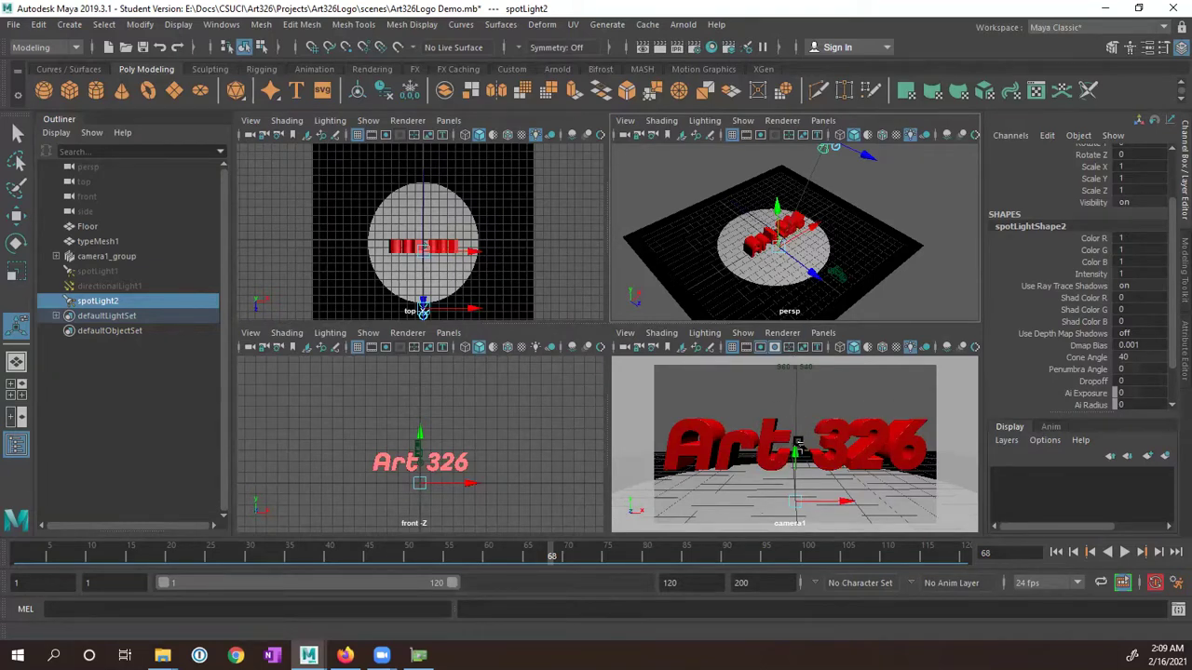
# - Check the new lighting by playing the animation in the camera1 view and test-rendering frame 68
pyautogui.press('space')
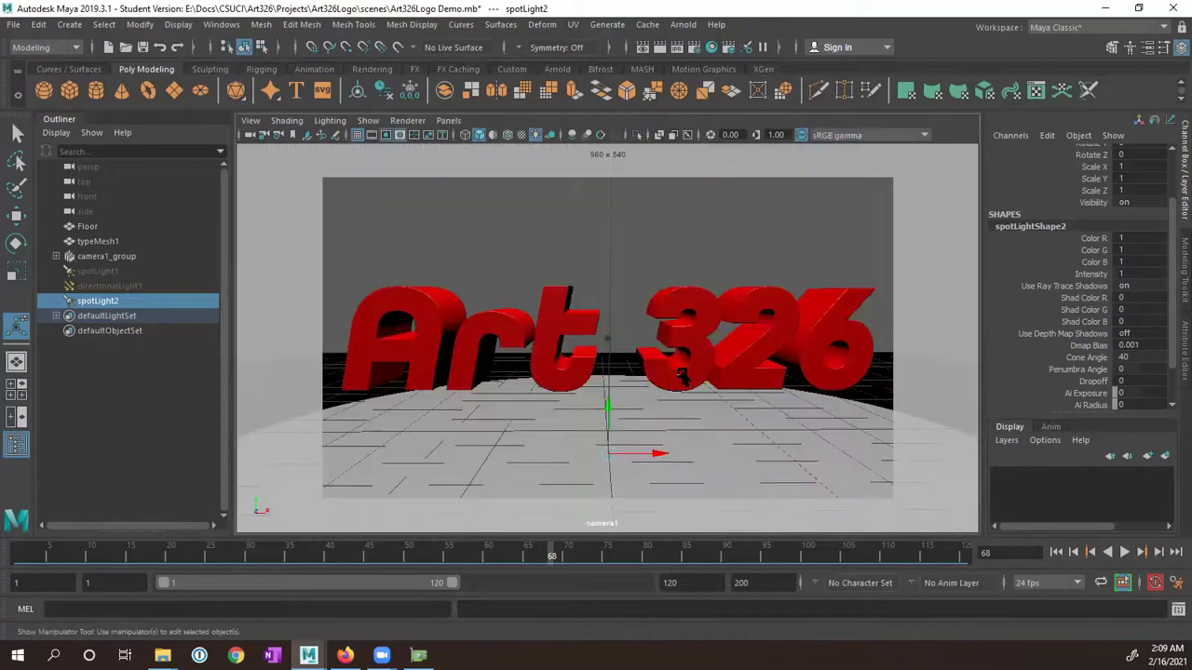
pyautogui.click(1124, 552)
pyautogui.click(1124, 552)
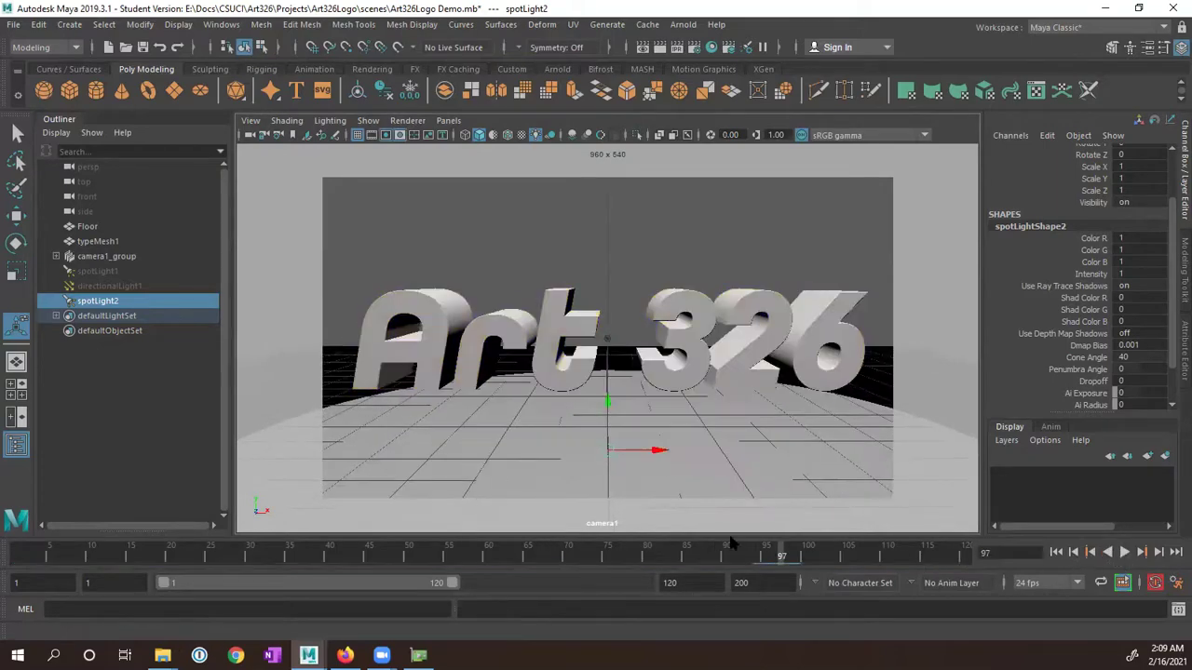
pyautogui.moveTo(732, 543); pyautogui.dragTo(552, 552)
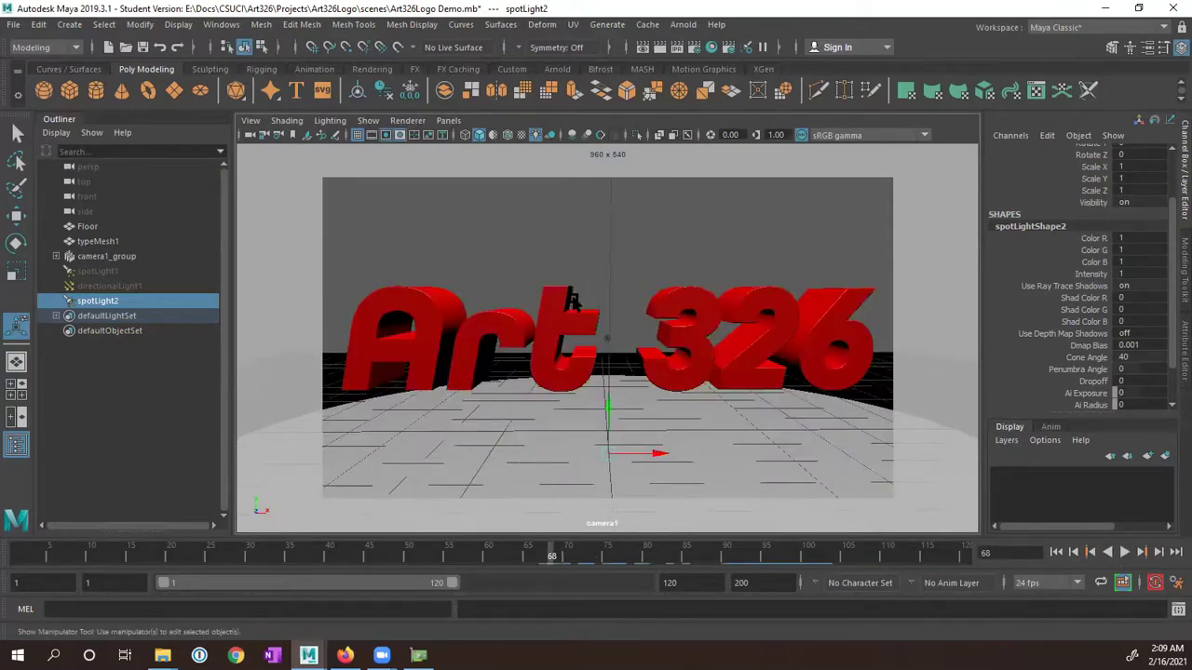
pyautogui.click(658, 48)
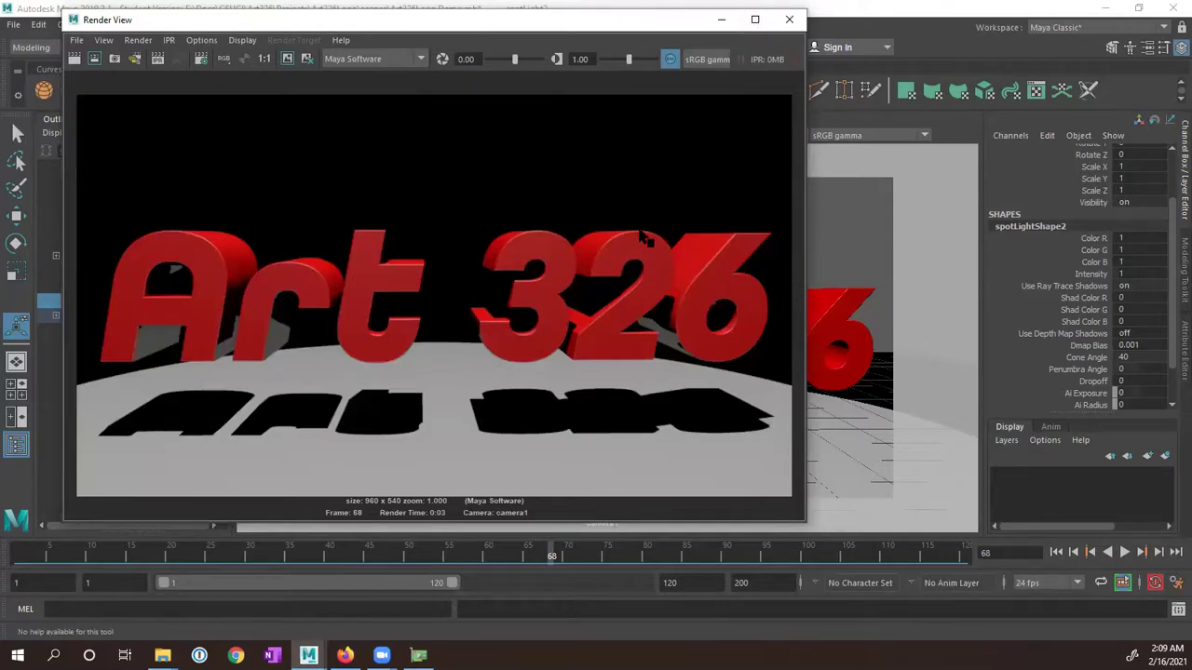
pyautogui.click(789, 20)
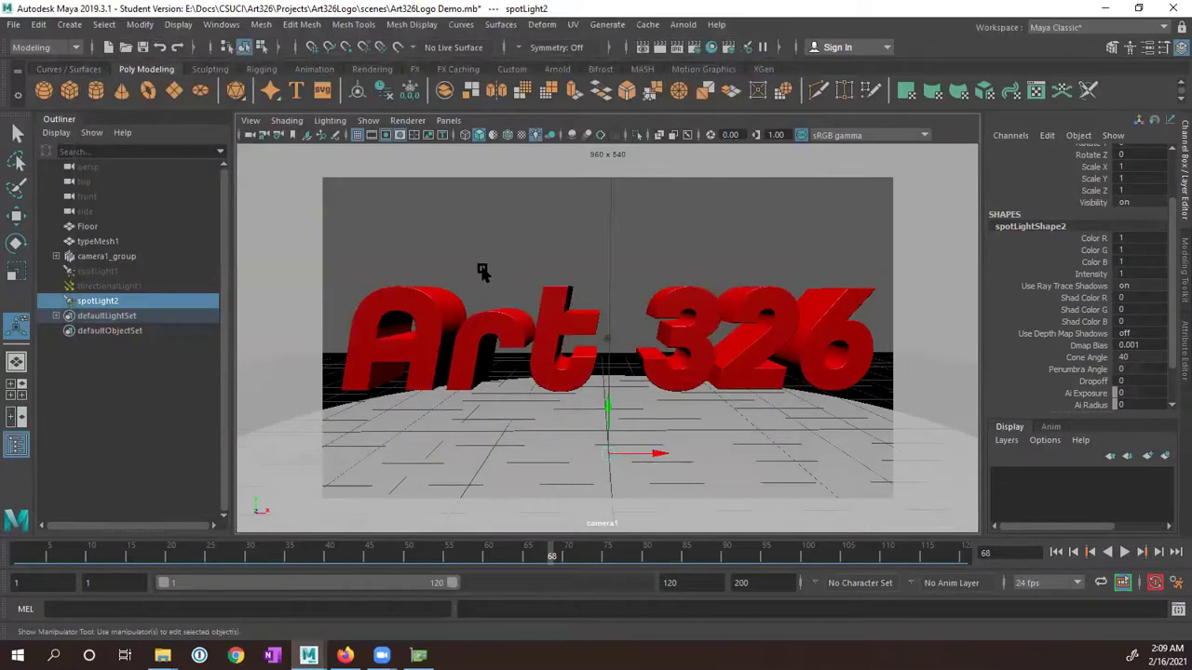
# - Set the spot light's penumbra angle to about 5.97, and try and undo a slightly smaller cone angle
pyautogui.click(88, 304)
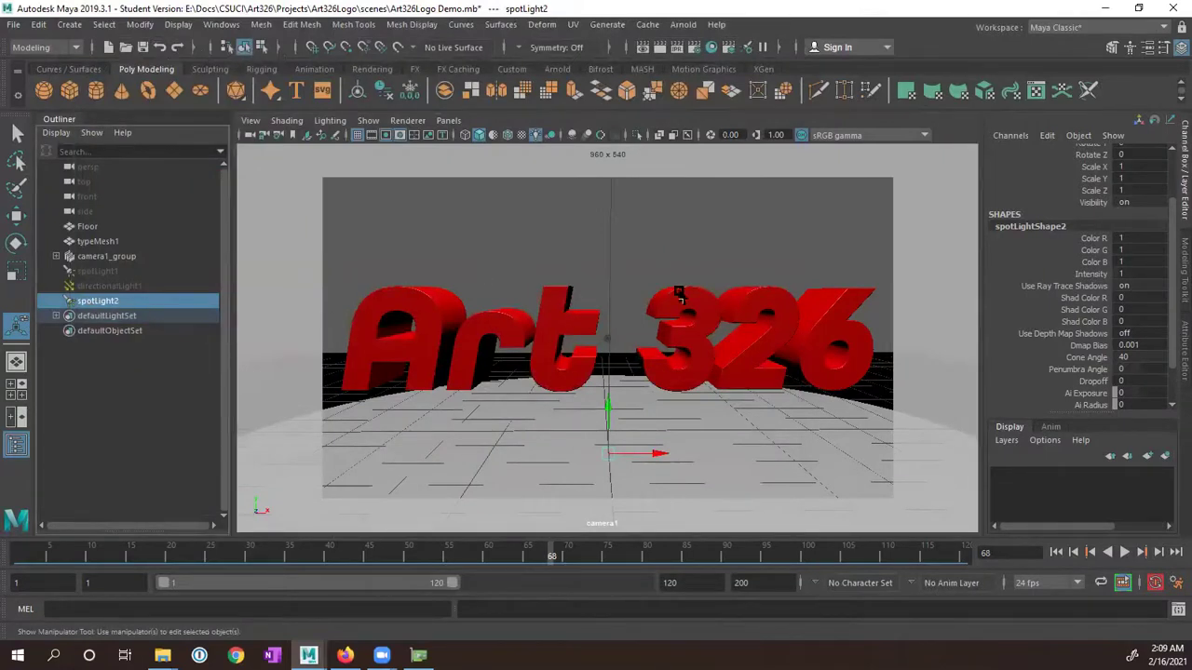
pyautogui.click(1181, 350)
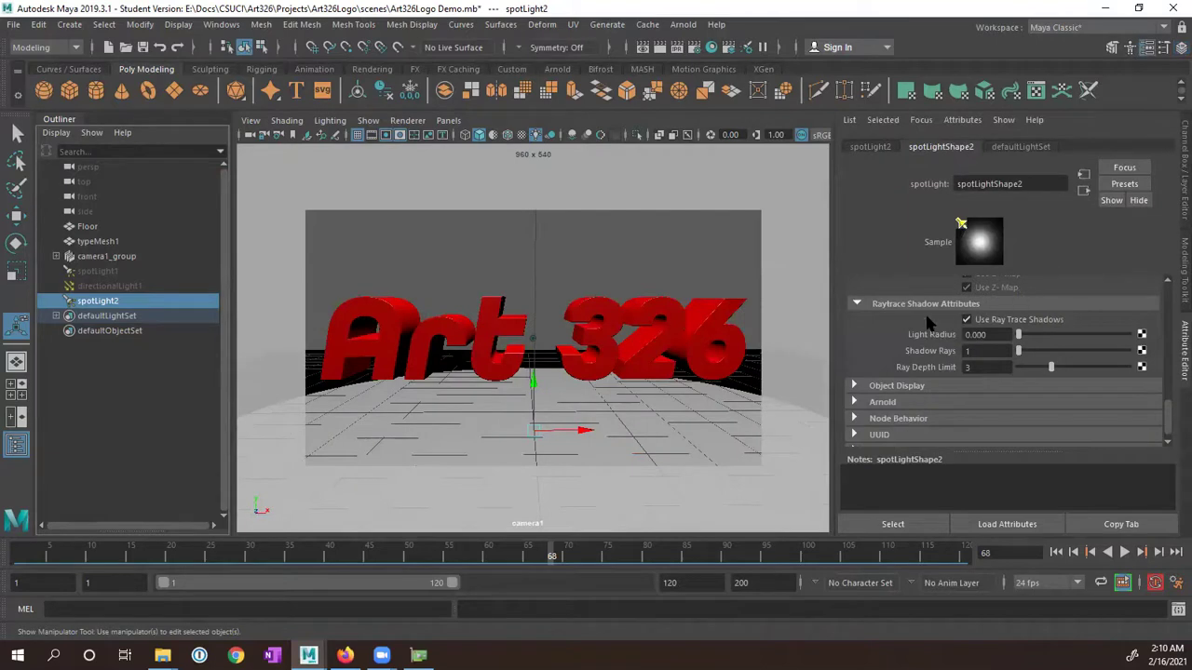
pyautogui.scroll(10, 926, 321)
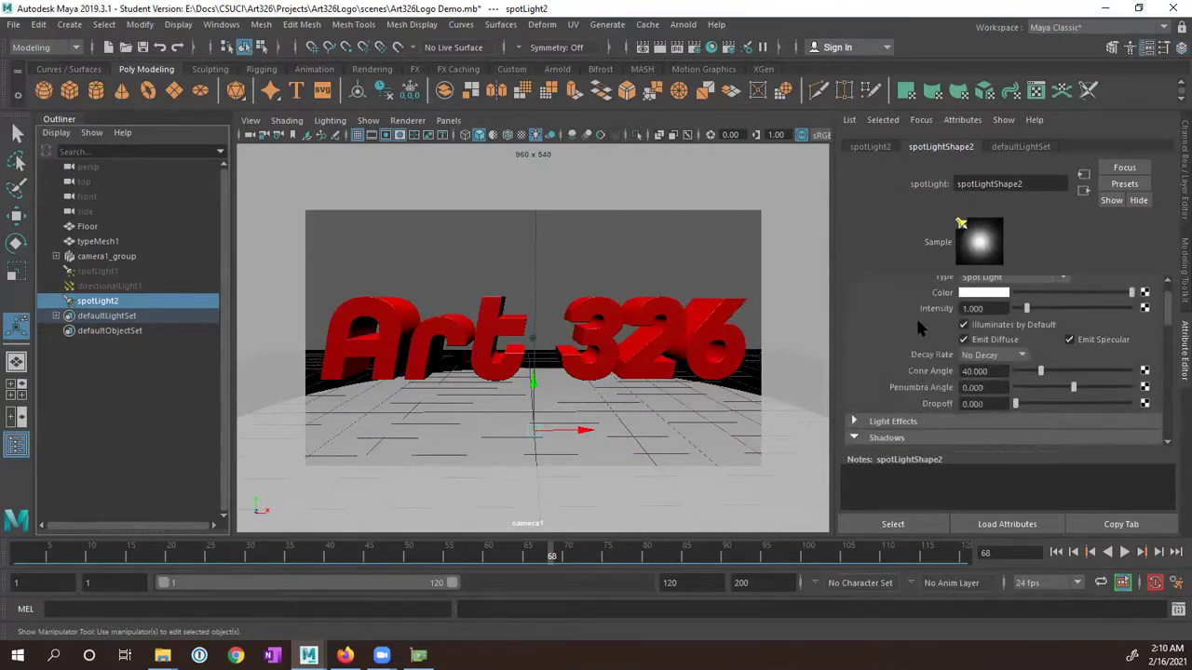
pyautogui.scroll(-2, 920, 316)
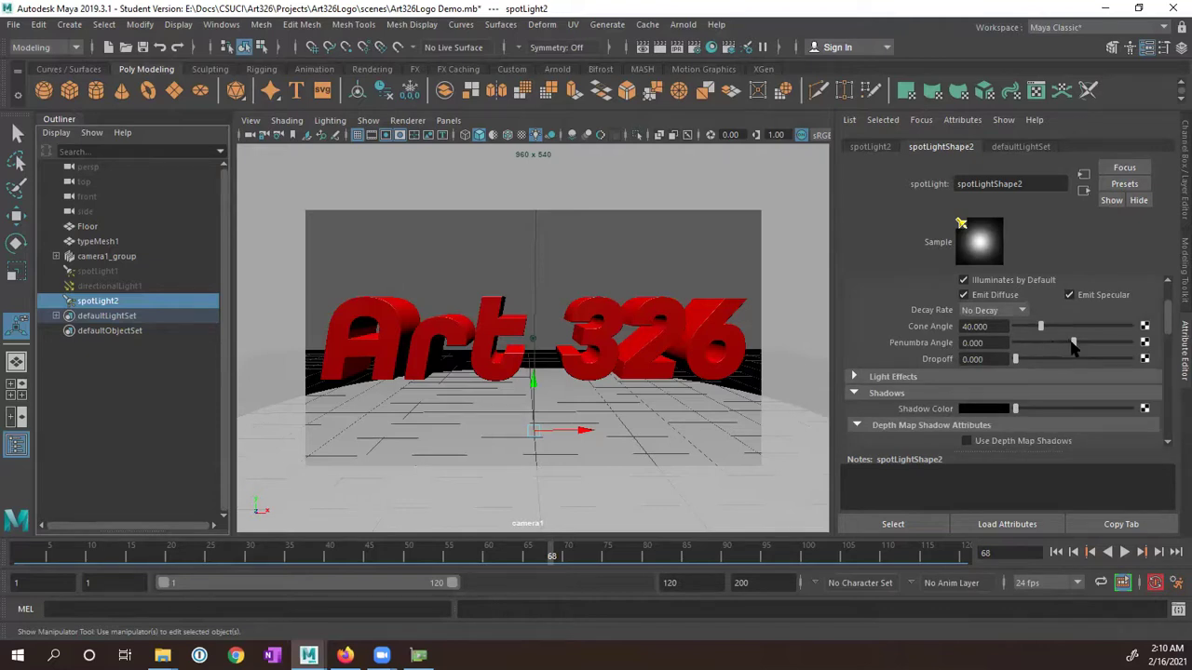
pyautogui.moveTo(1073, 346); pyautogui.dragTo(1096, 349)
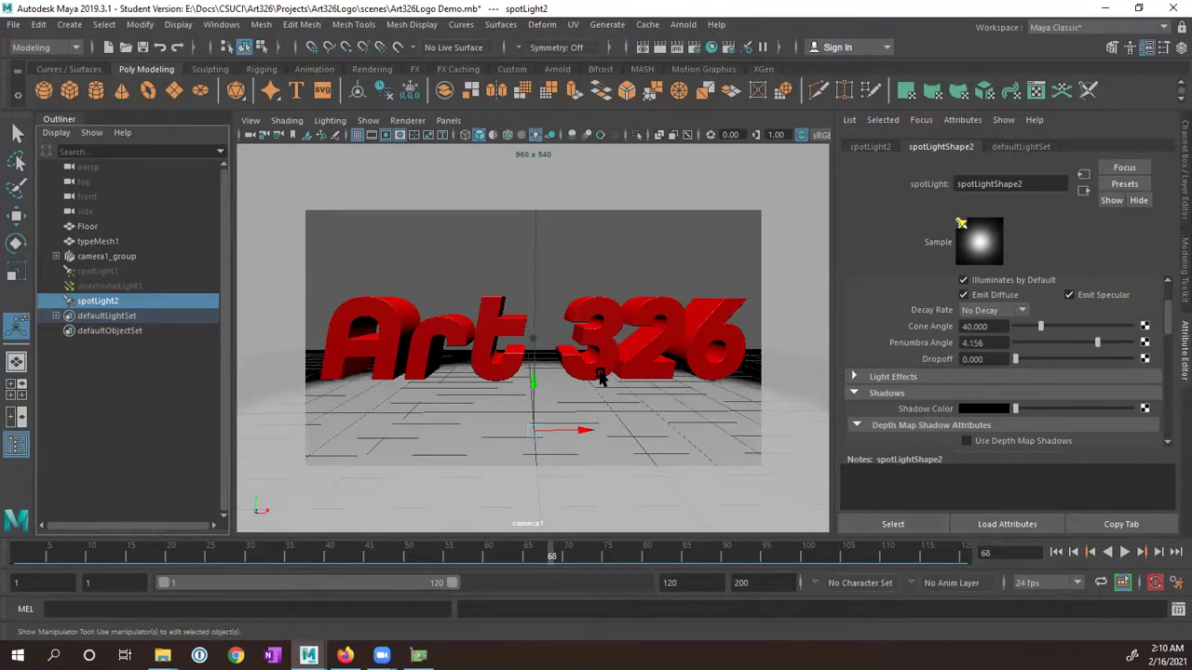
pyautogui.press('space')
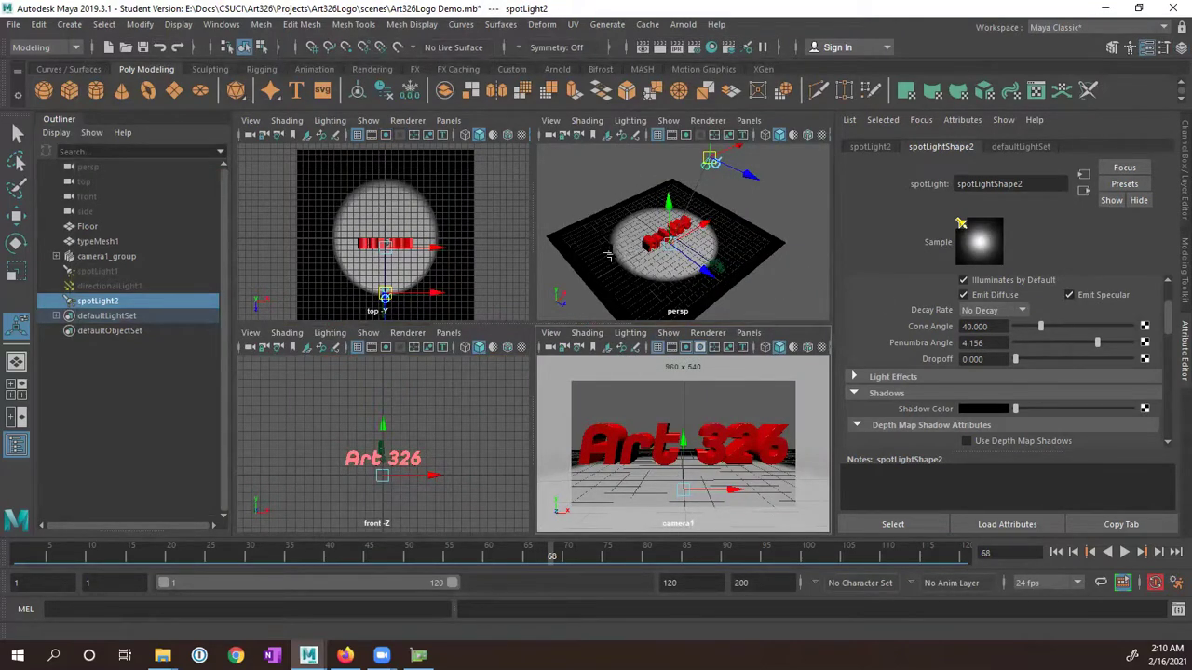
pyautogui.press('space')
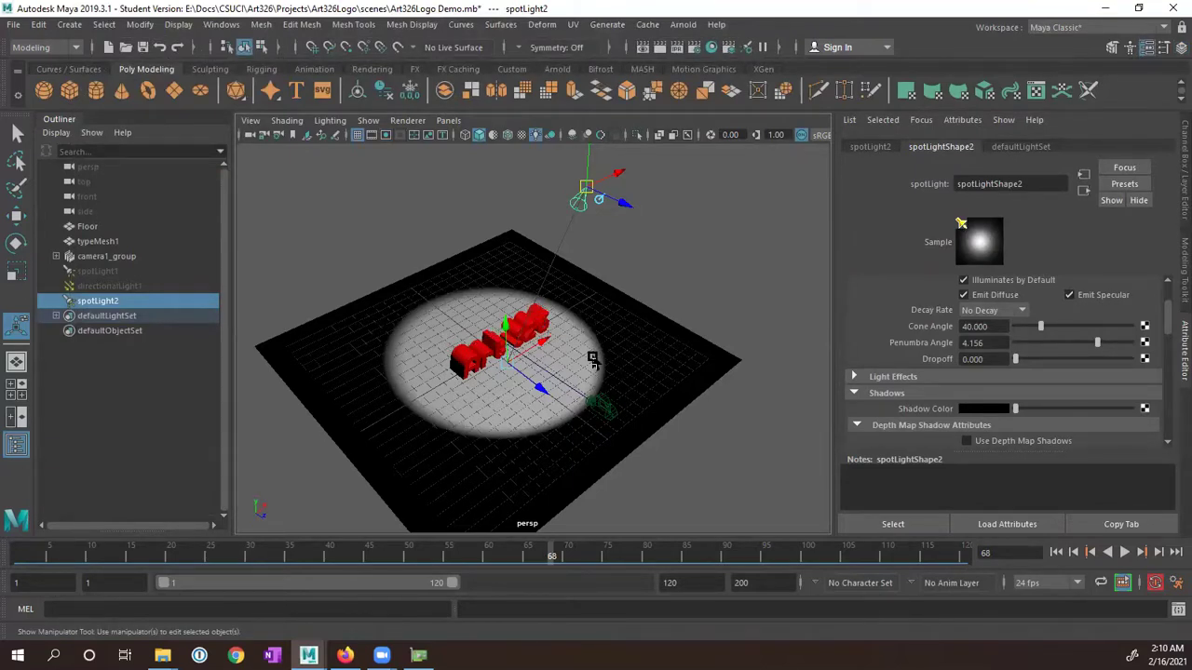
pyautogui.moveTo(1097, 343)
pyautogui.mouseDown()
pyautogui.moveTo(1067, 343)
pyautogui.moveTo(1111, 346)
pyautogui.moveTo(1001, 366)
pyautogui.moveTo(1107, 346)
pyautogui.mouseUp()
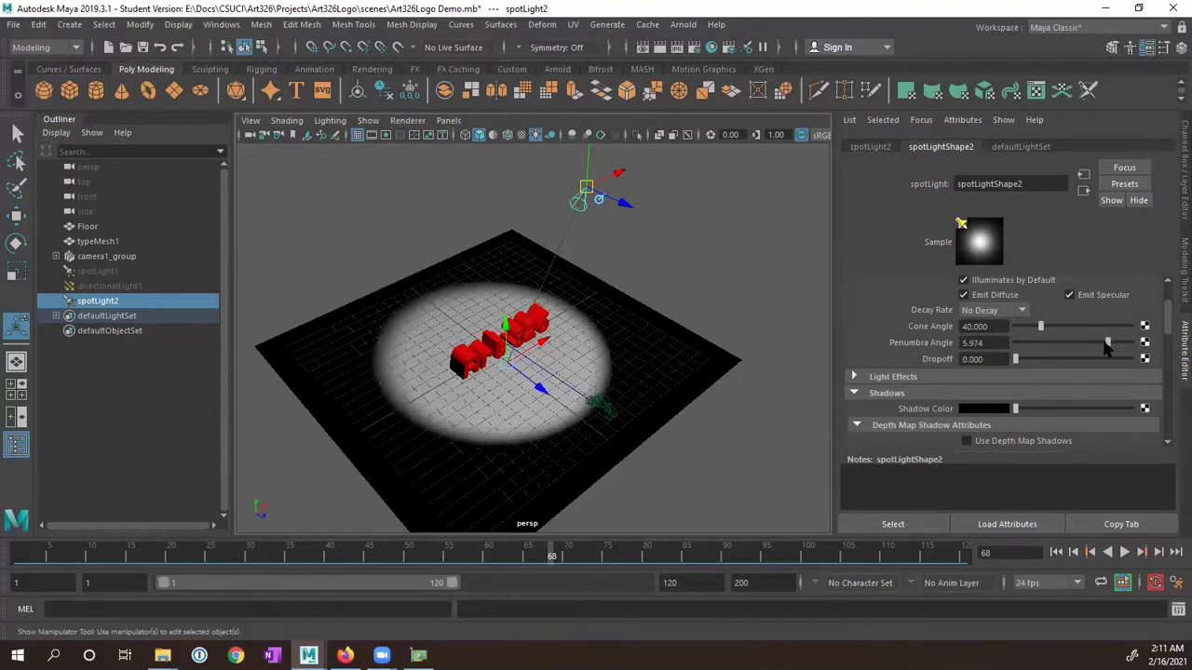
pyautogui.moveTo(1041, 327)
pyautogui.mouseDown()
pyautogui.moveTo(1014, 329)
pyautogui.moveTo(1039, 334)
pyautogui.mouseUp()
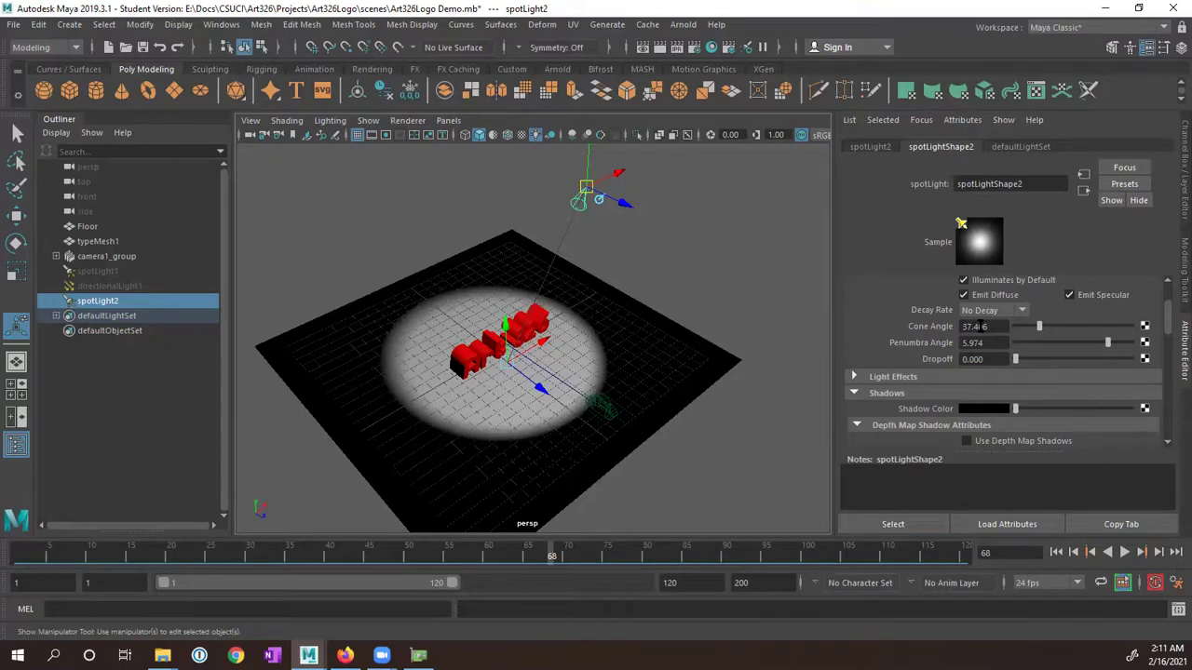
pyautogui.hotkey('ctrl', 'z')
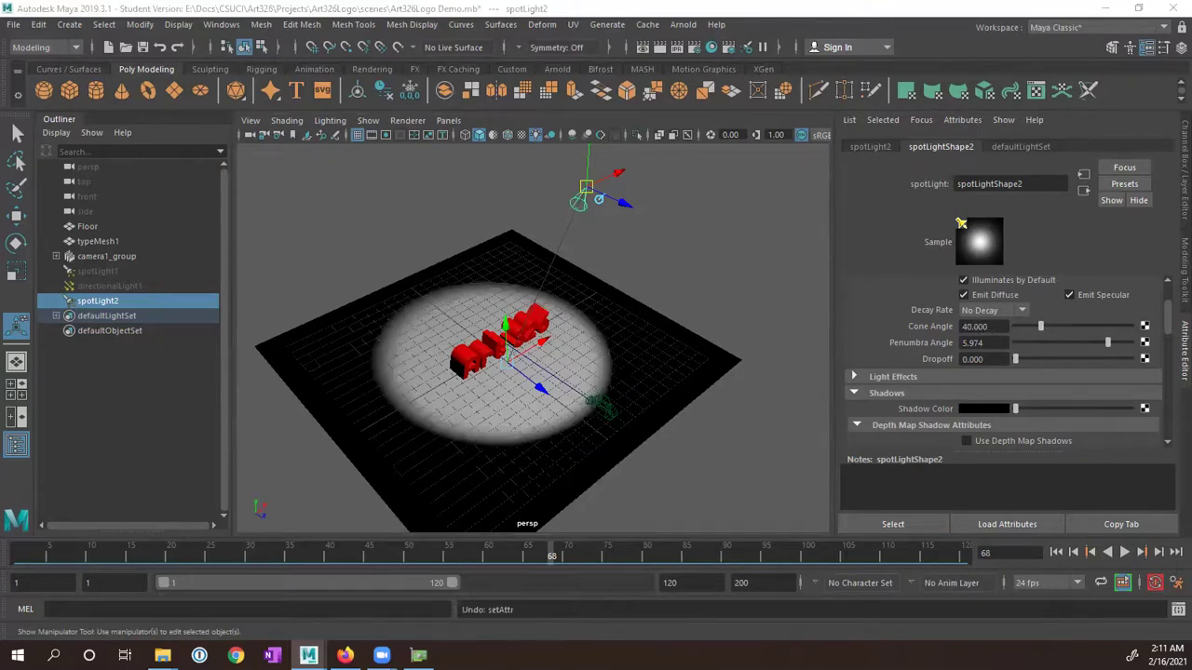
# - Render frame 68 from the camera1 view to check the softened edge of the light
pyautogui.press('space')
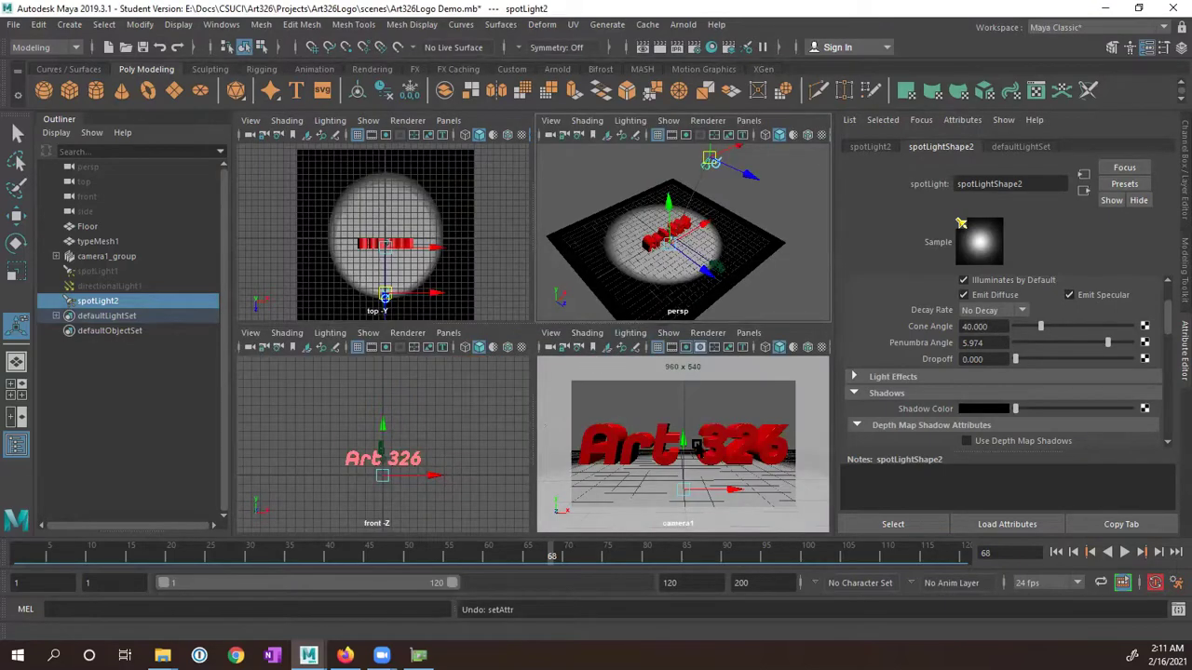
pyautogui.press('space')
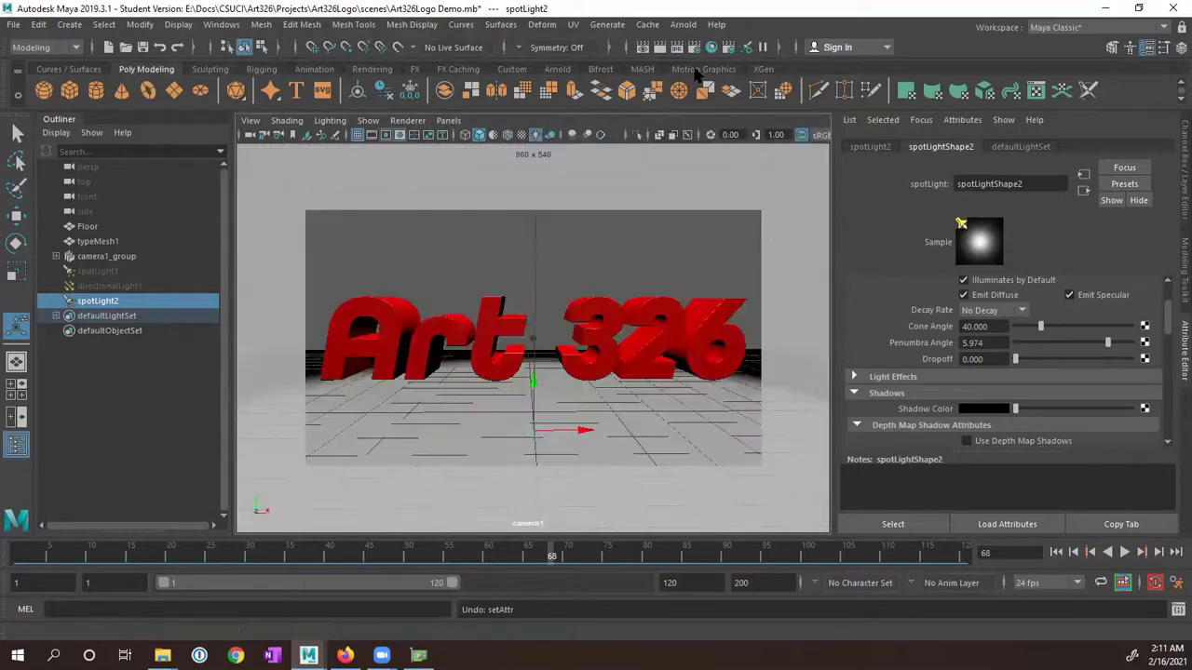
pyautogui.click(660, 48)
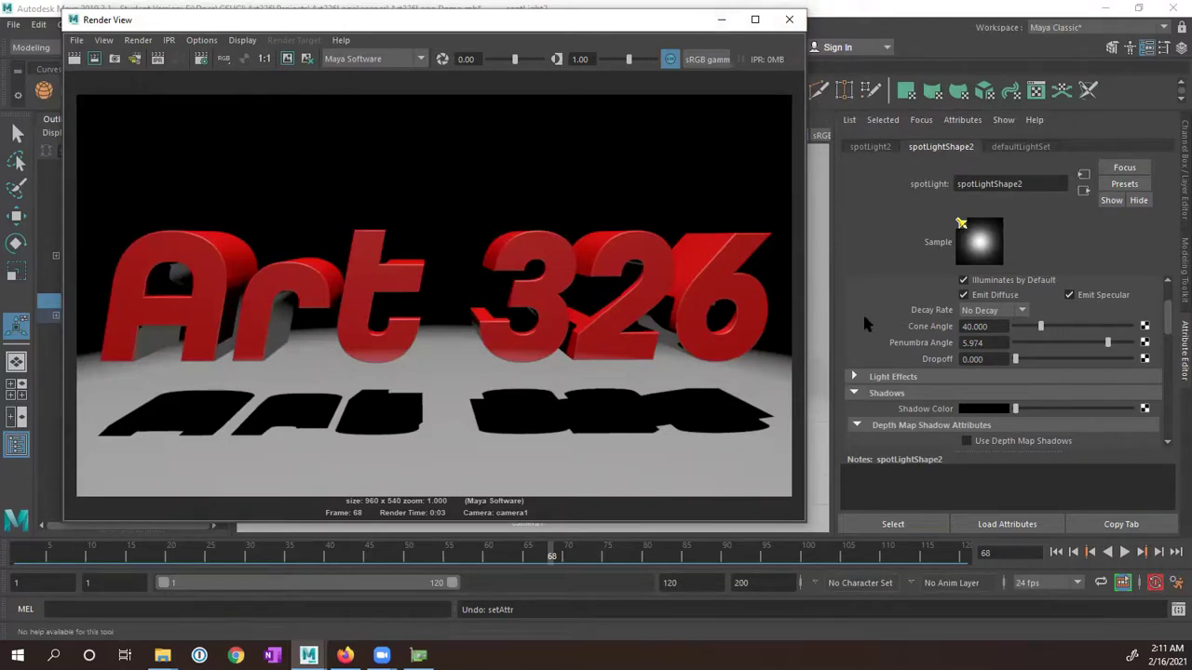
# - Set the spot light's raytrace shadow light radius to 1 and render the frame again
pyautogui.scroll(1, 941, 317)
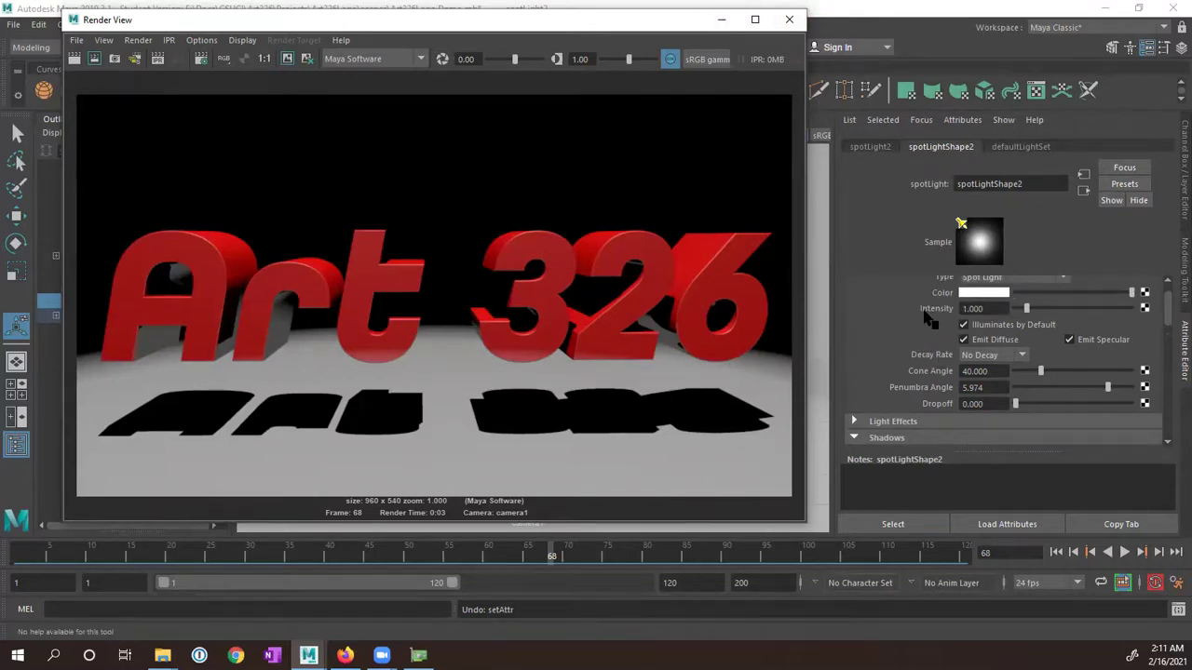
pyautogui.scroll(1, 928, 318)
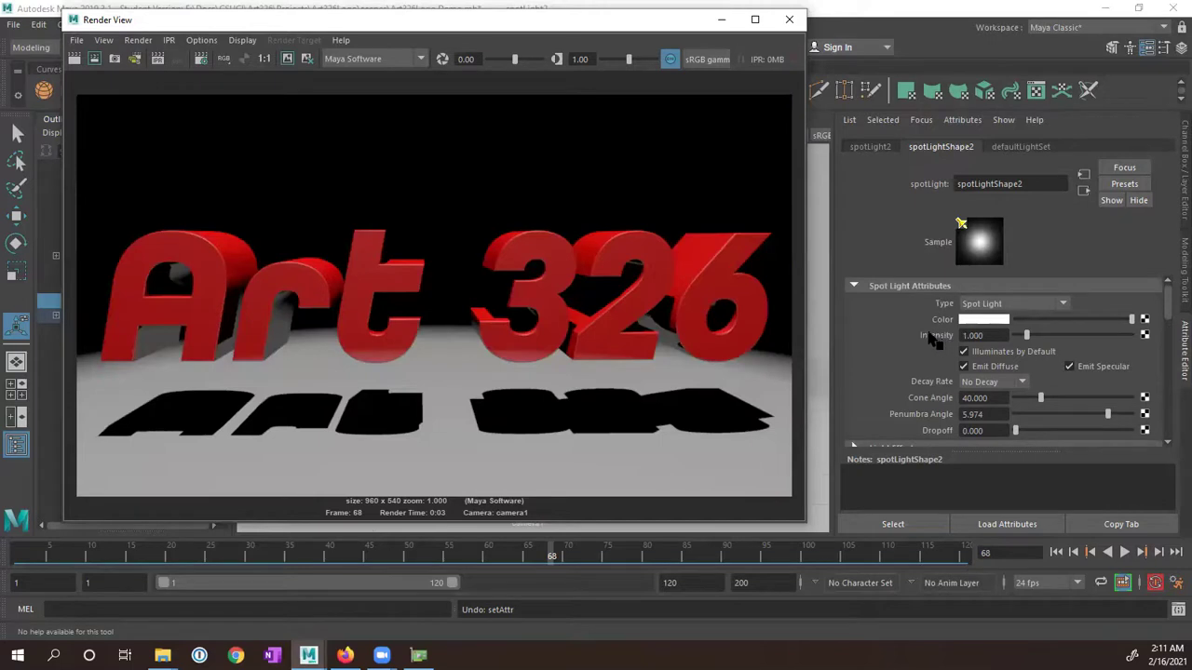
pyautogui.scroll(-5, 930, 339)
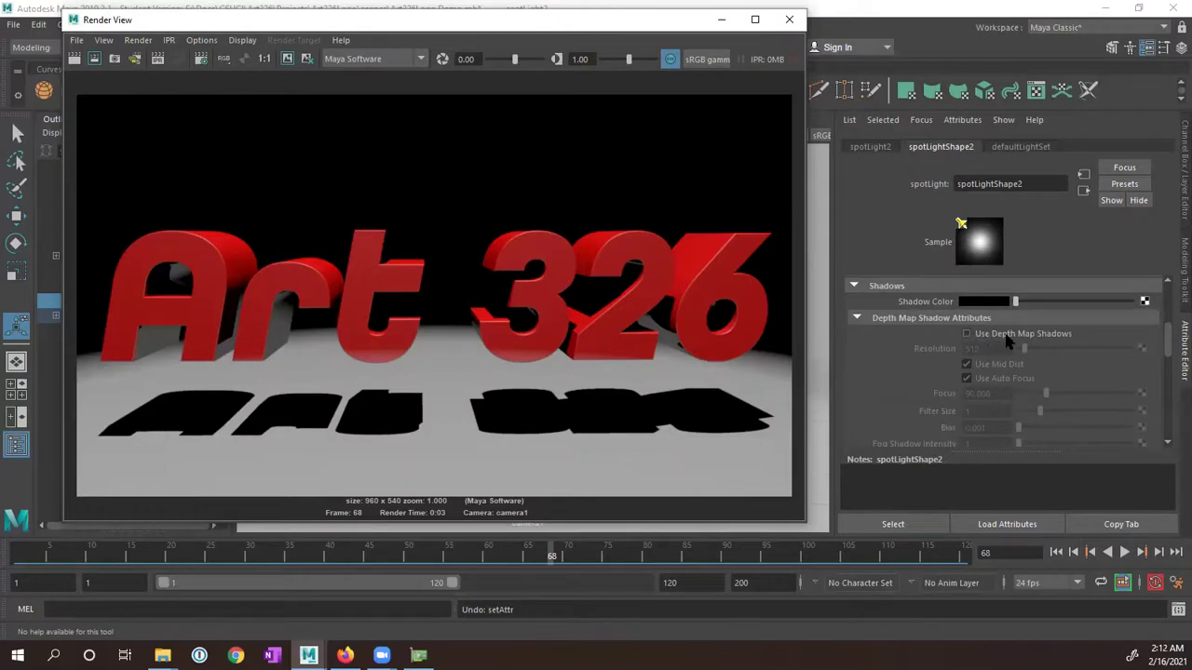
pyautogui.scroll(-6, 1004, 336)
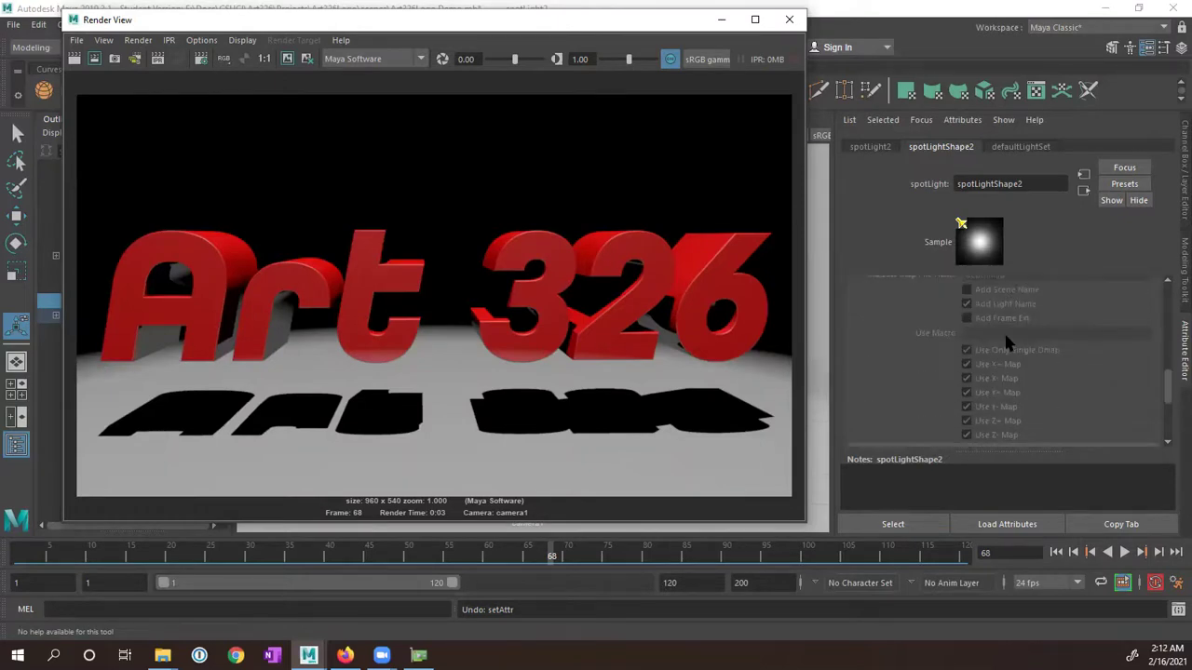
pyautogui.scroll(-1, 1004, 337)
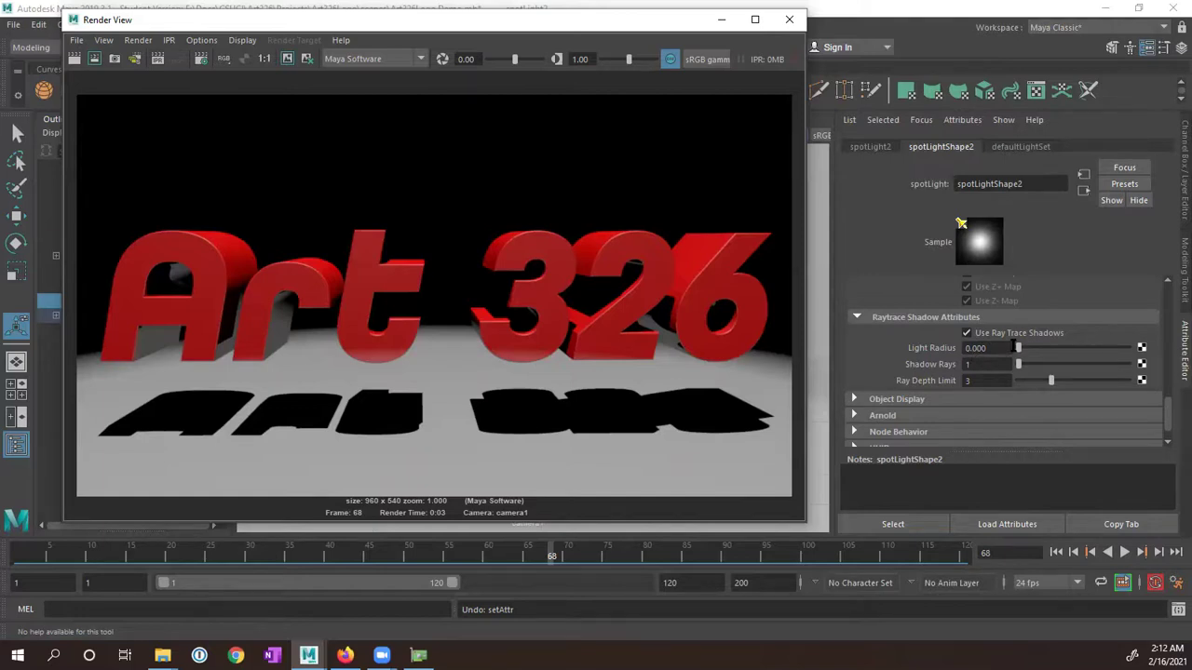
pyautogui.moveTo(1018, 347); pyautogui.dragTo(1133, 355)
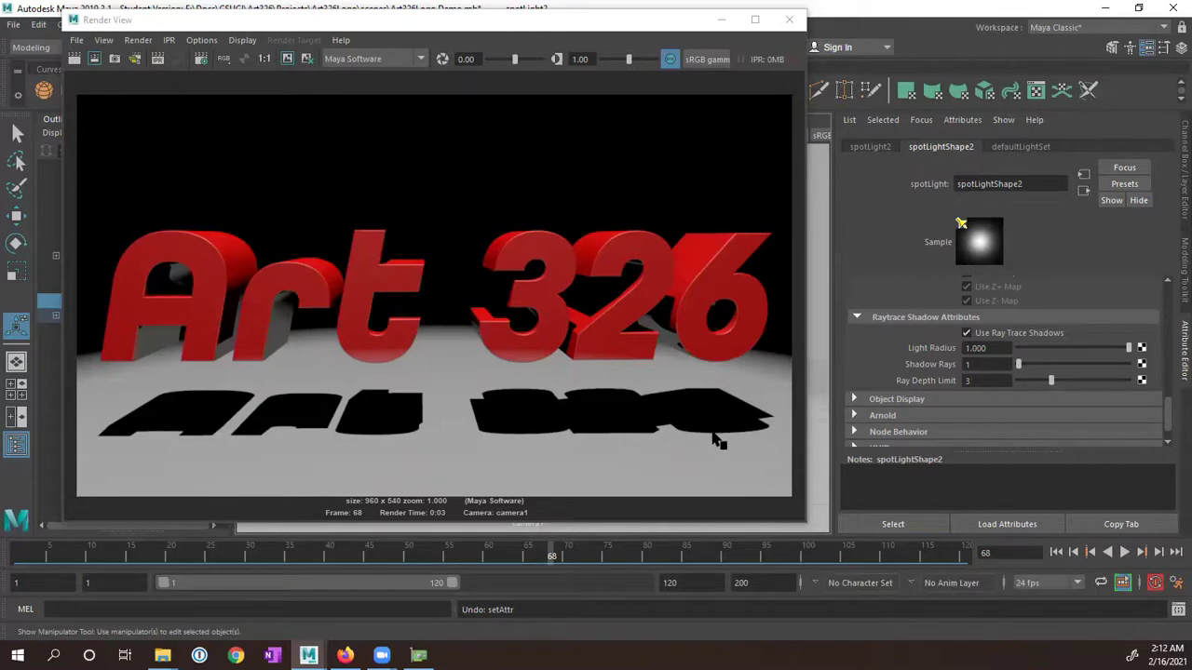
pyautogui.click(74, 59)
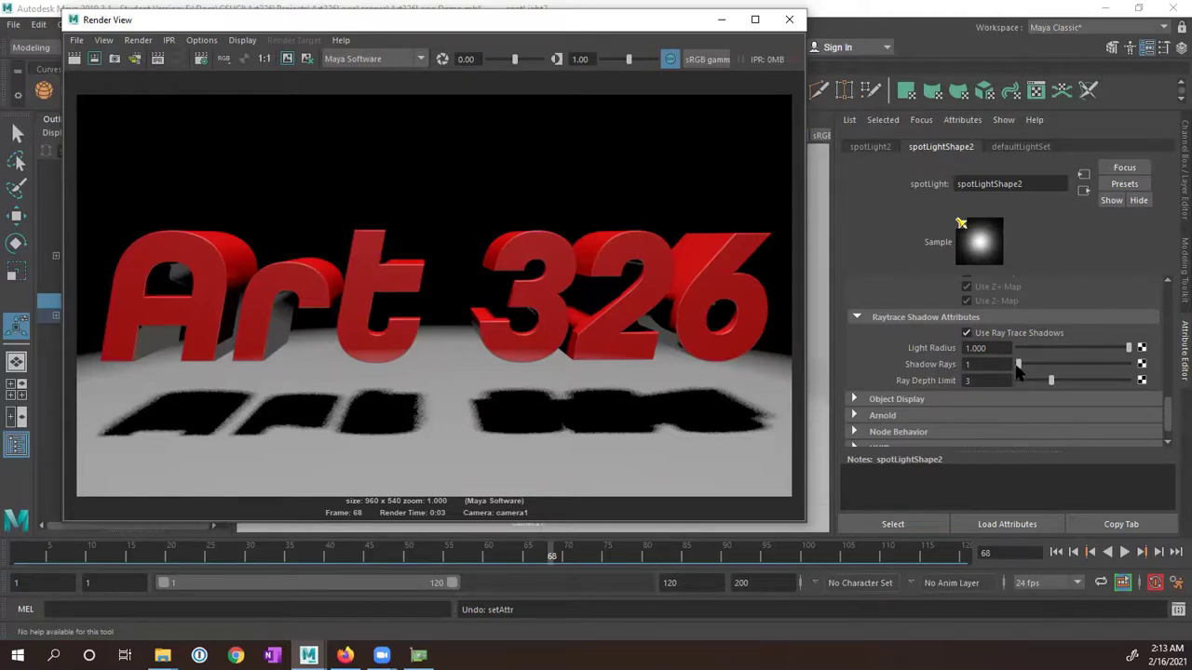
# - Set the raytrace shadow rays to 10 and re-render the frame to check the shadow quality
pyautogui.moveTo(1020, 365); pyautogui.dragTo(1043, 384)
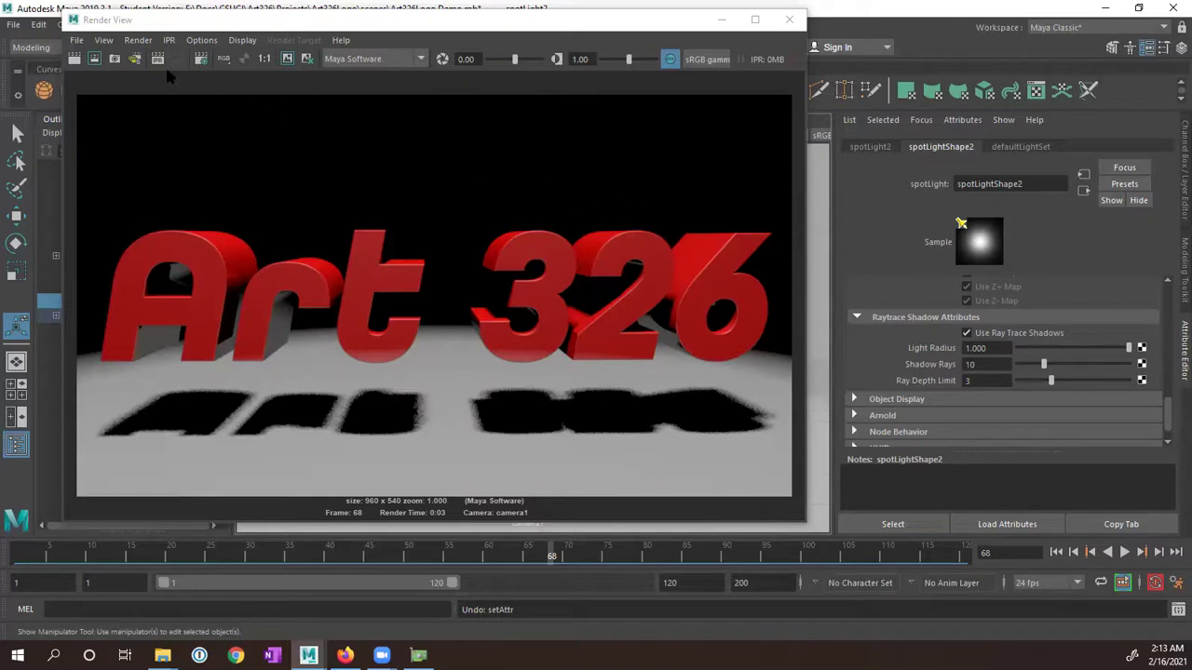
pyautogui.click(74, 59)
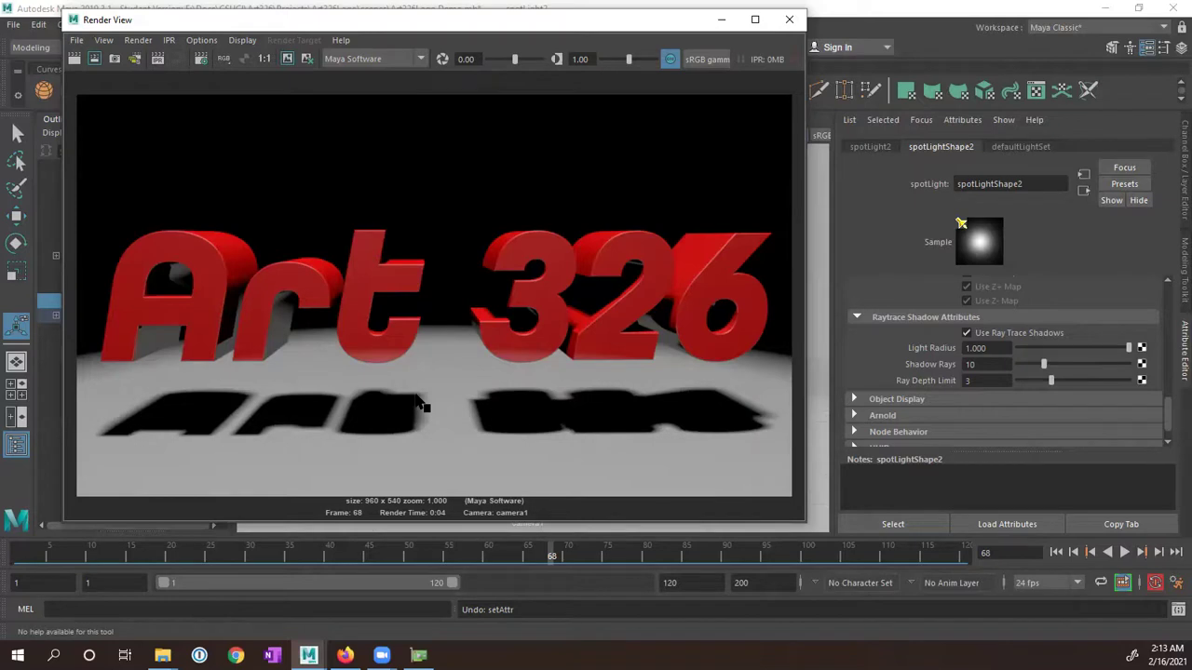
# - Test a ray depth limit of 0 with a render, and set the limit to 1
pyautogui.click(1019, 381)
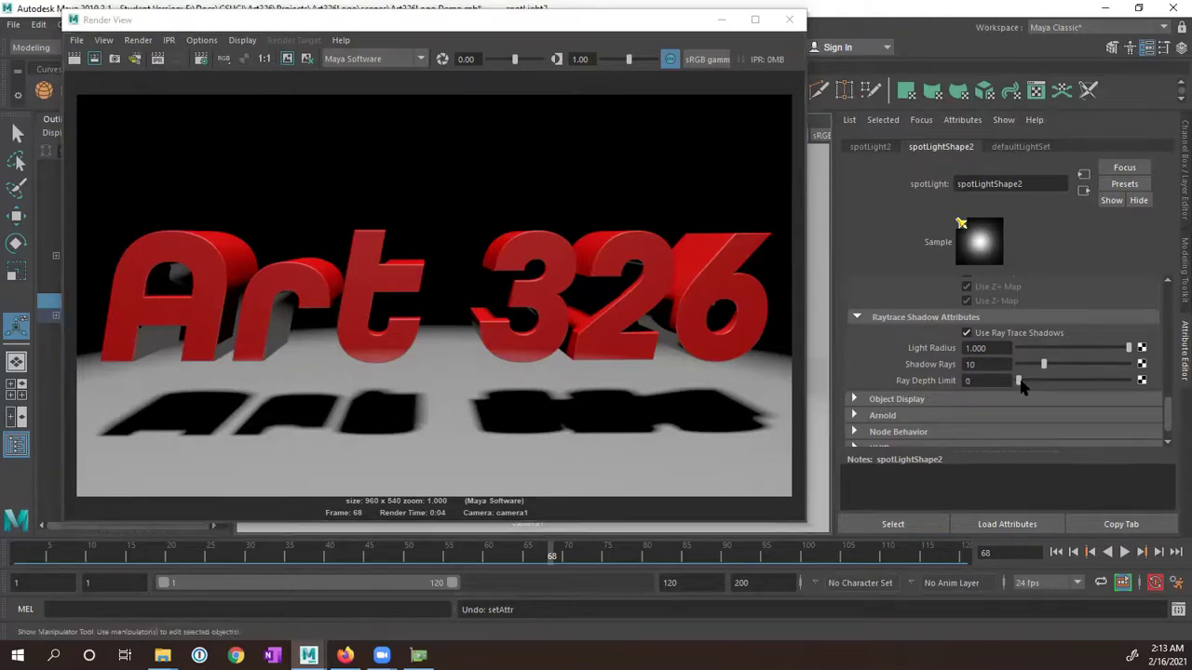
pyautogui.click(74, 59)
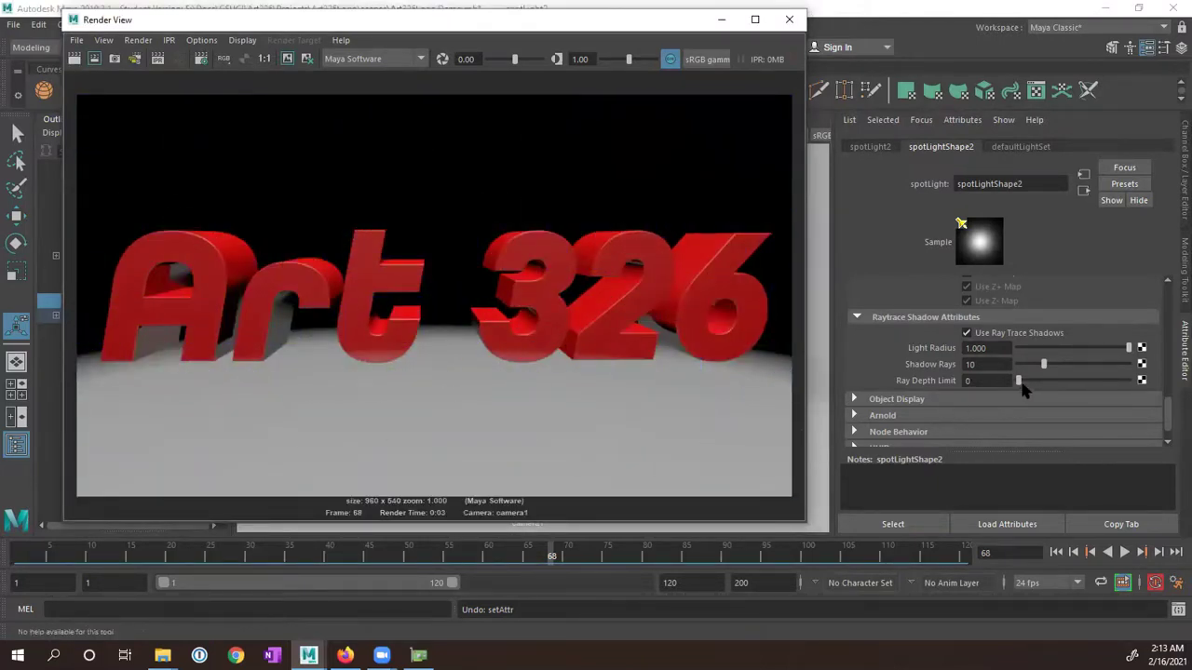
pyautogui.moveTo(1019, 381); pyautogui.dragTo(1029, 382)
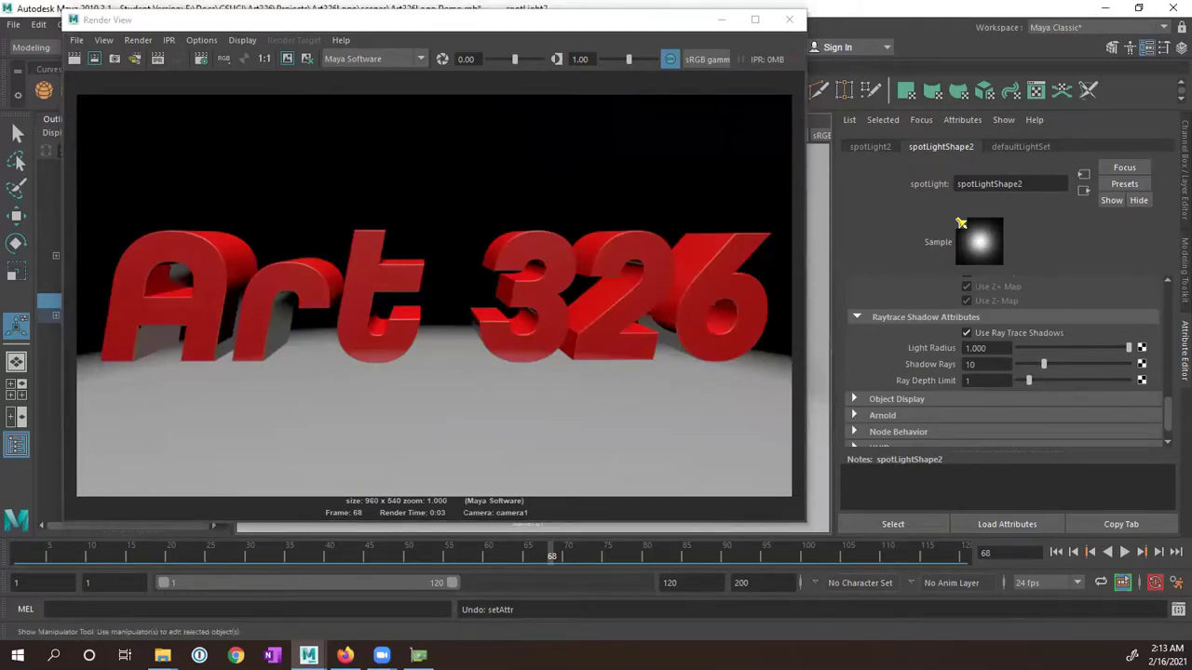
# - Render the frame with the ray depth limit at 1, and again with the limit raised to 3
pyautogui.click(75, 59)
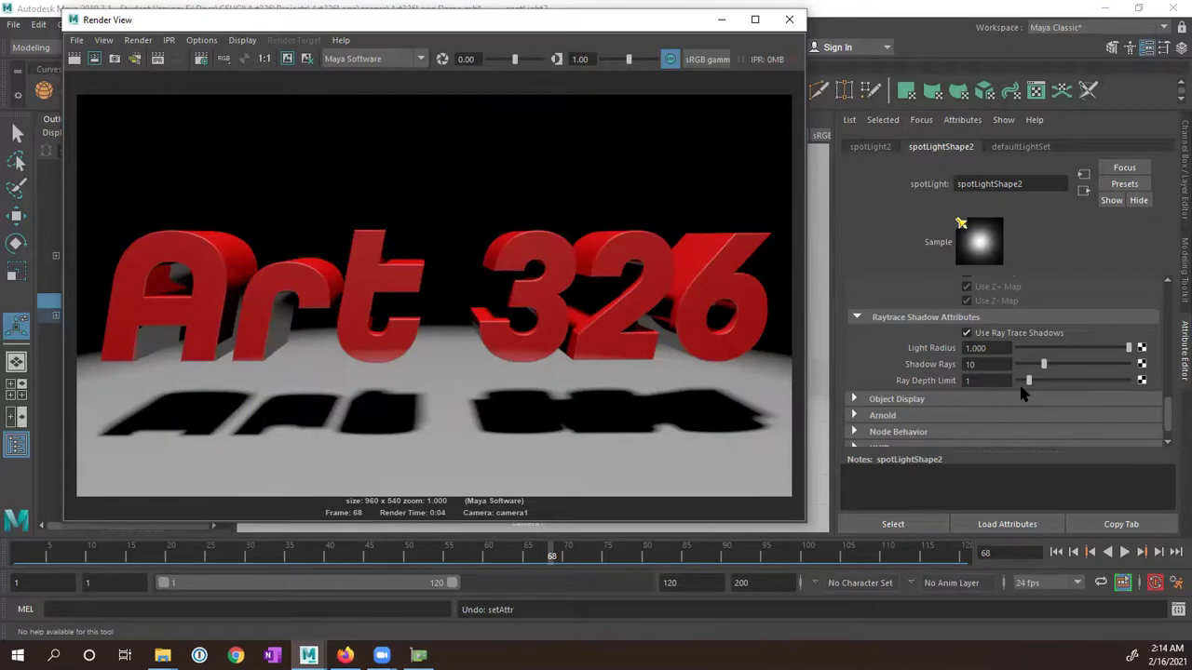
pyautogui.moveTo(1028, 381); pyautogui.dragTo(1050, 384)
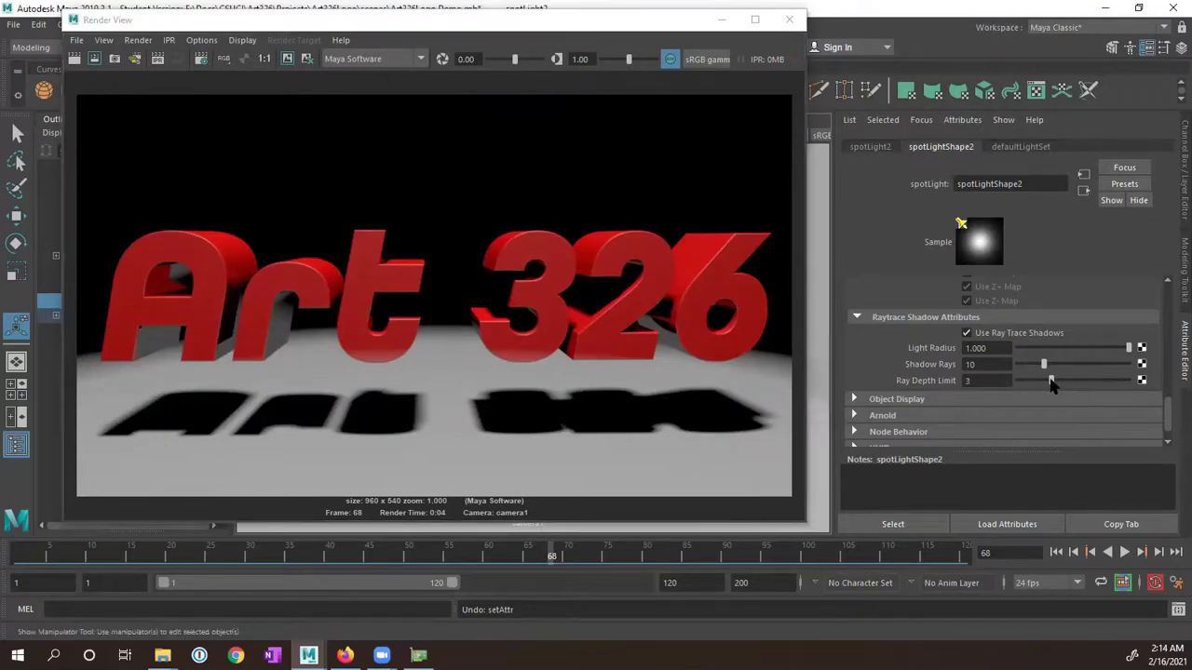
pyautogui.click(75, 59)
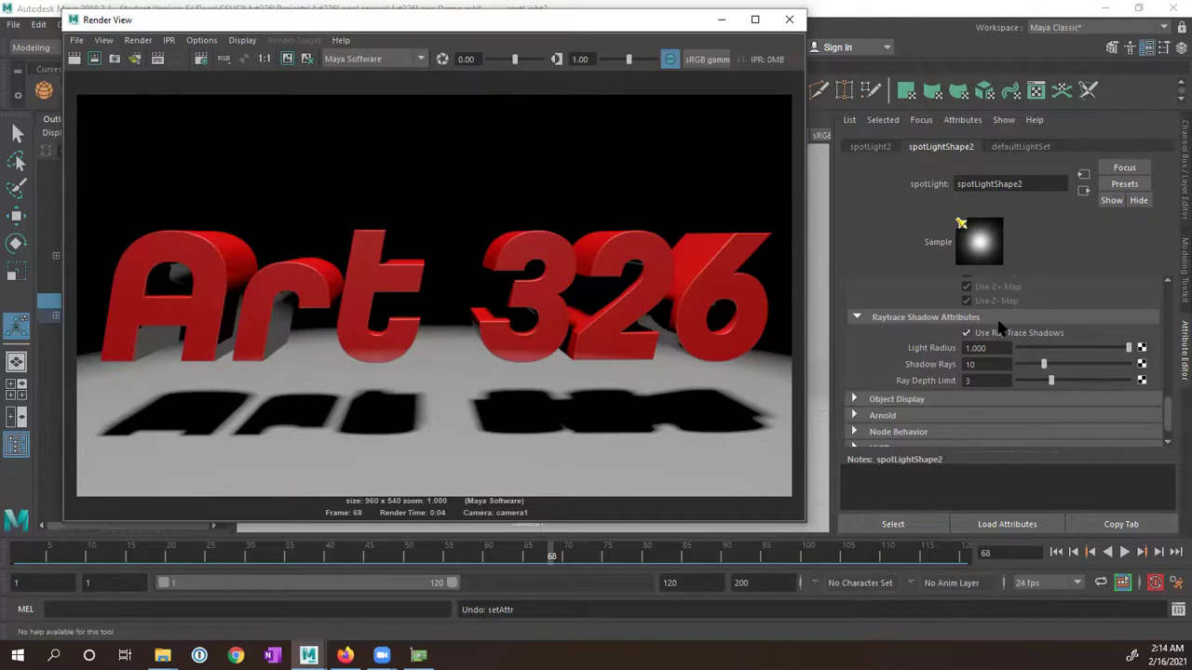
# - Lighten the spot light's shadow color slightly from black to dark gray and render the frame again
pyautogui.scroll(-2, 1044, 403)
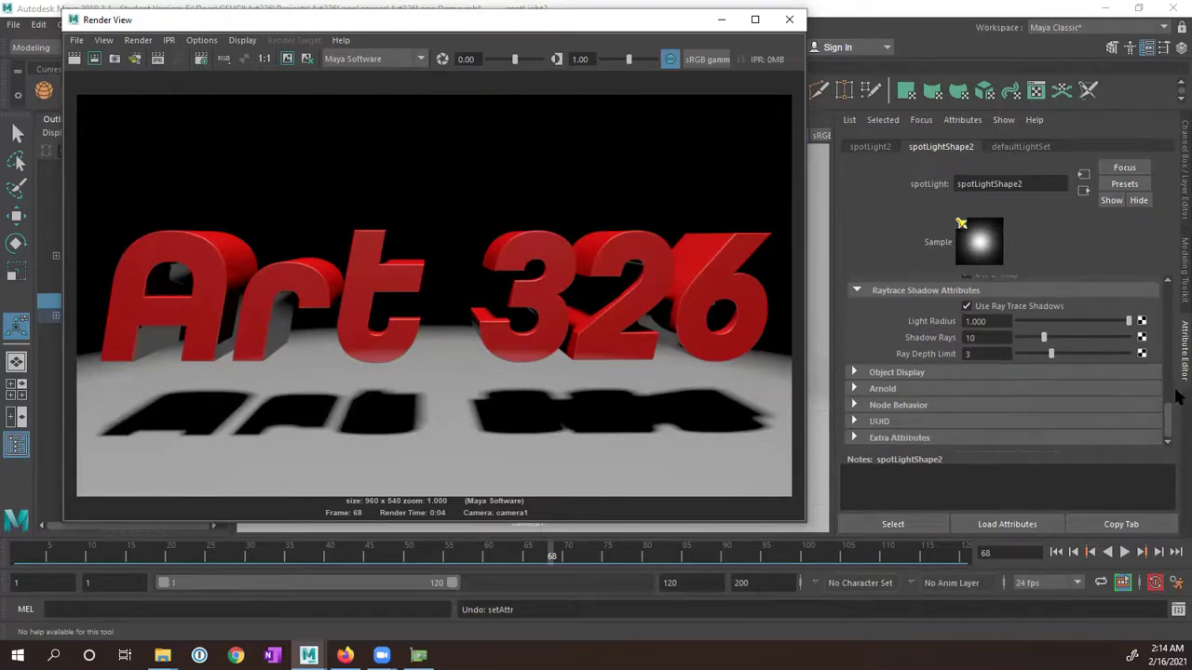
pyautogui.moveTo(1170, 413); pyautogui.dragTo(1175, 328)
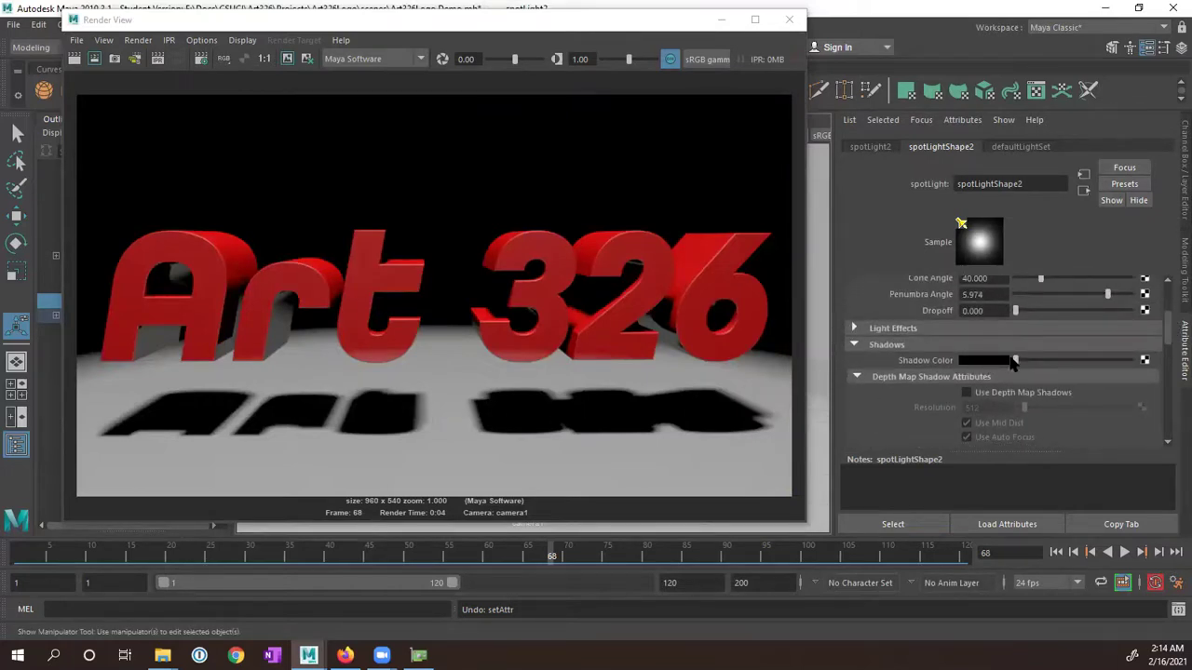
pyautogui.moveTo(1014, 360)
pyautogui.mouseDown()
pyautogui.moveTo(1106, 361)
pyautogui.moveTo(1022, 371)
pyautogui.mouseUp()
pyautogui.click(74, 57)
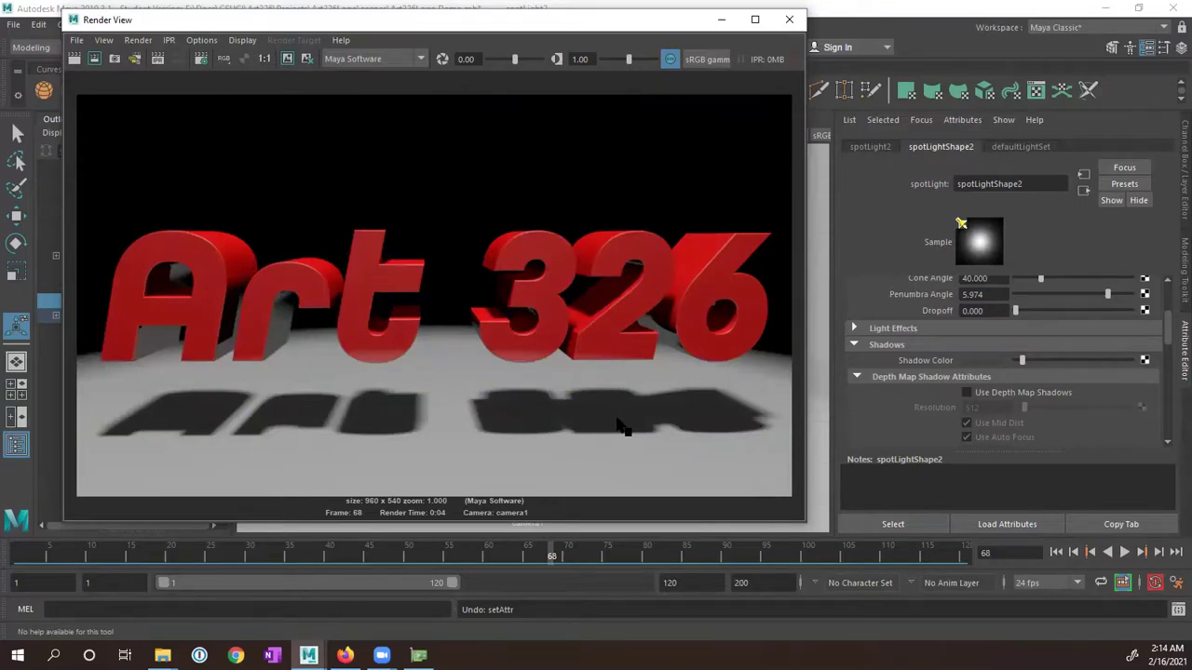
# - Close the render, go to frame 33 and render it to check the shadows from that camera angle
pyautogui.click(788, 19)
pyautogui.moveTo(517, 558); pyautogui.dragTo(273, 566)
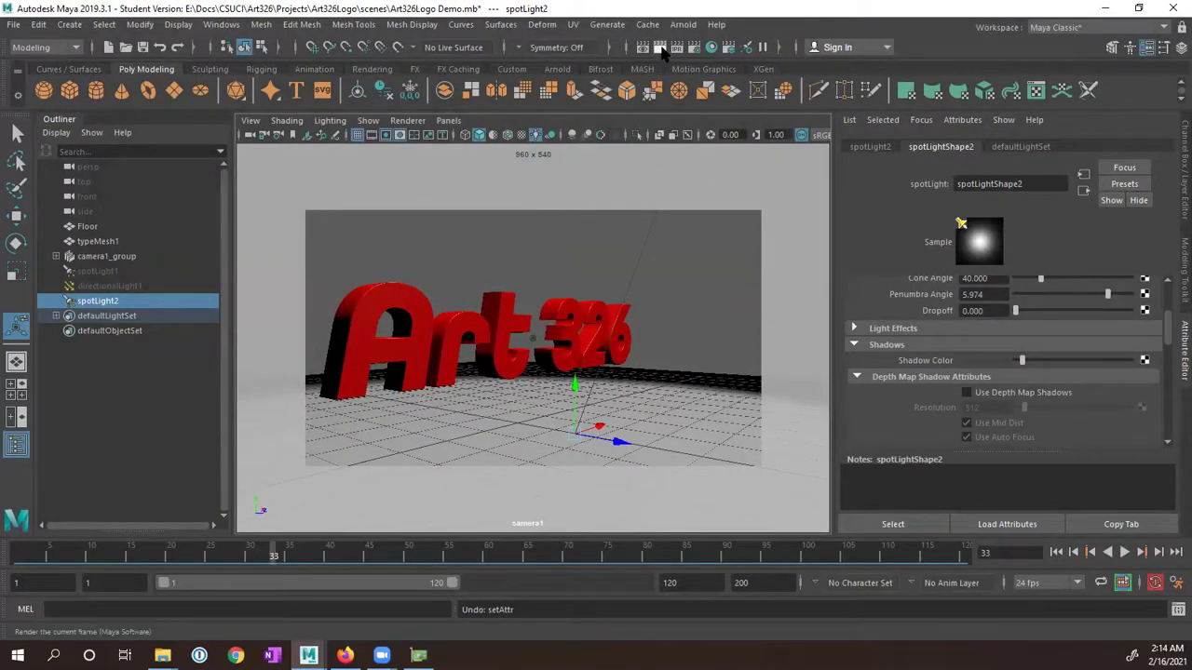
pyautogui.click(660, 47)
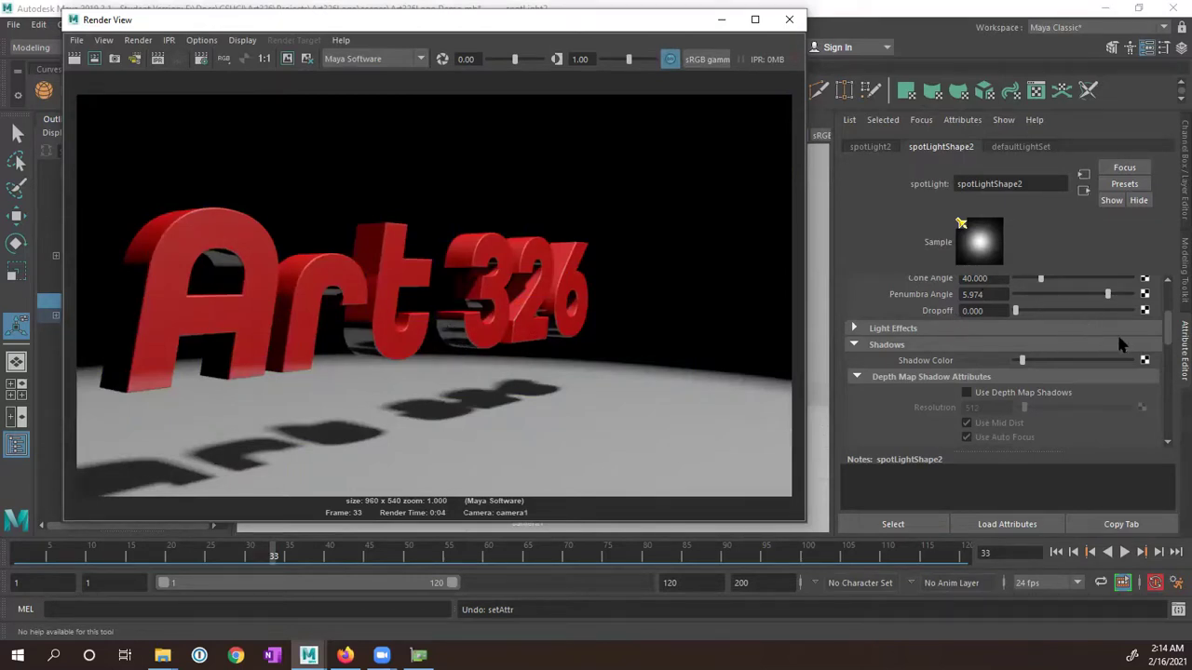
# - Compare ray depth limits of 1, 2 and 3 for the spot light's shadows with a test render of each
pyautogui.moveTo(1170, 338); pyautogui.dragTo(1175, 409)
pyautogui.scroll(-1, 1162, 410)
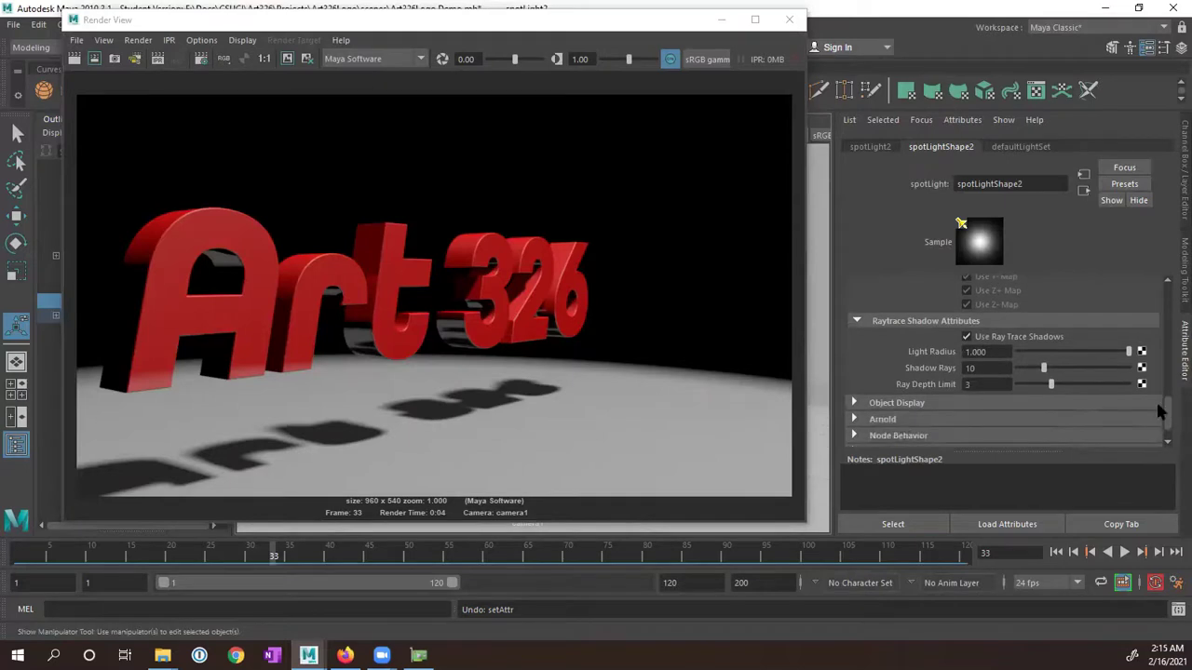
pyautogui.moveTo(1052, 391); pyautogui.dragTo(1031, 396)
pyautogui.click(75, 59)
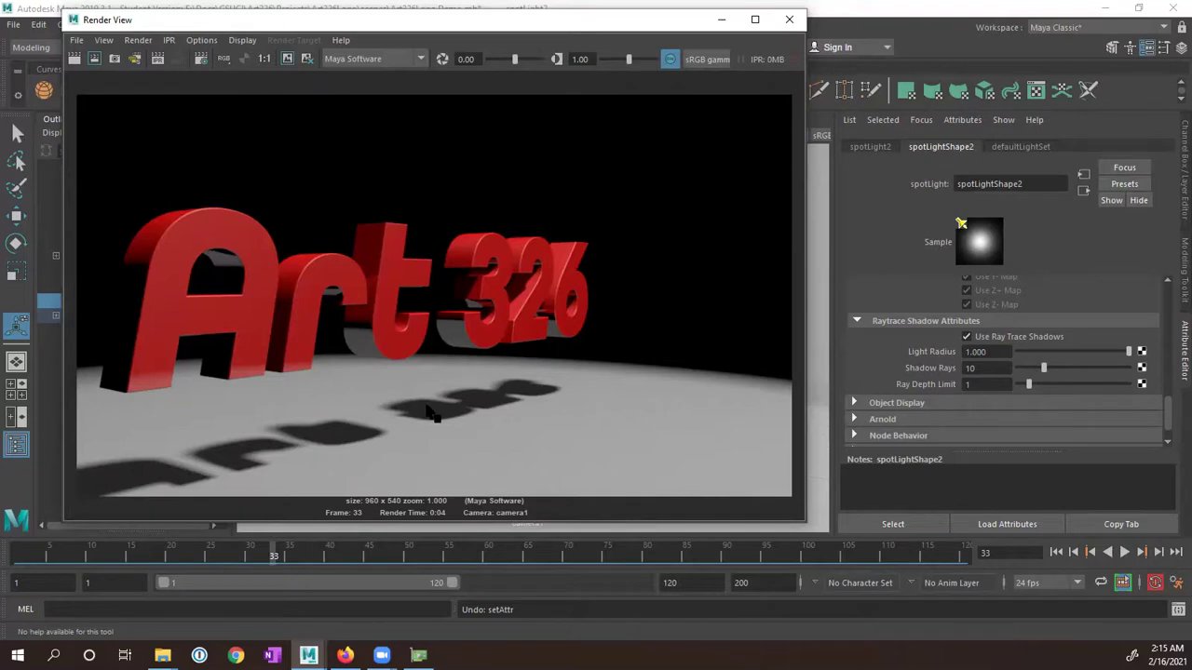
pyautogui.click(1032, 387)
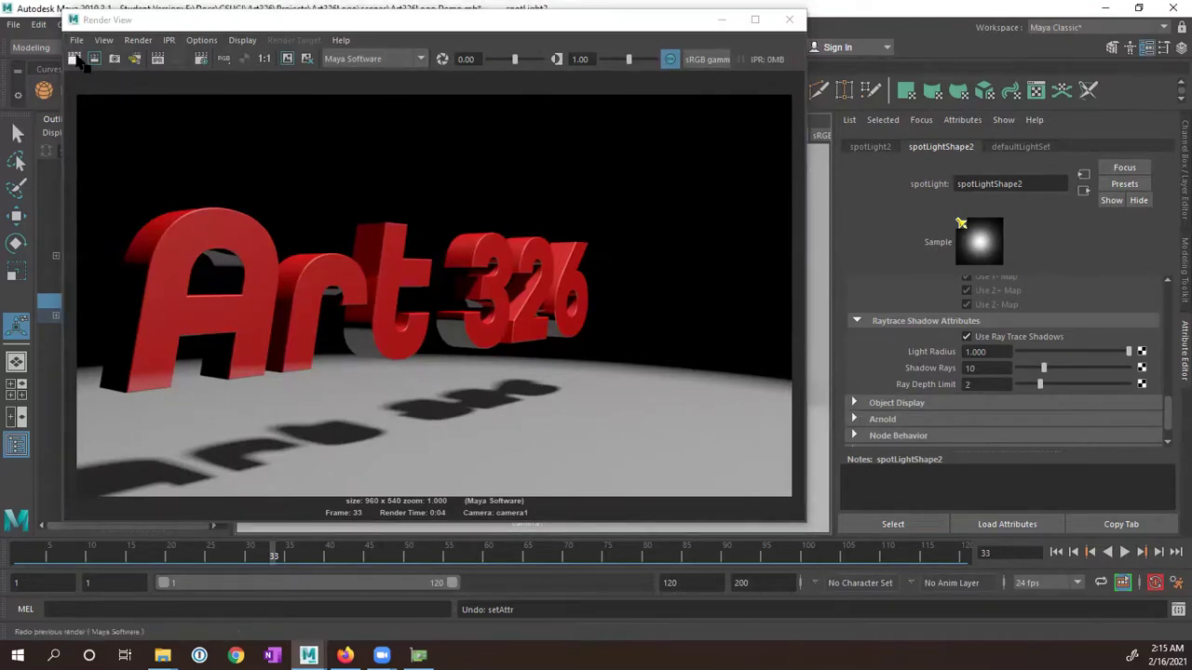
pyautogui.click(75, 59)
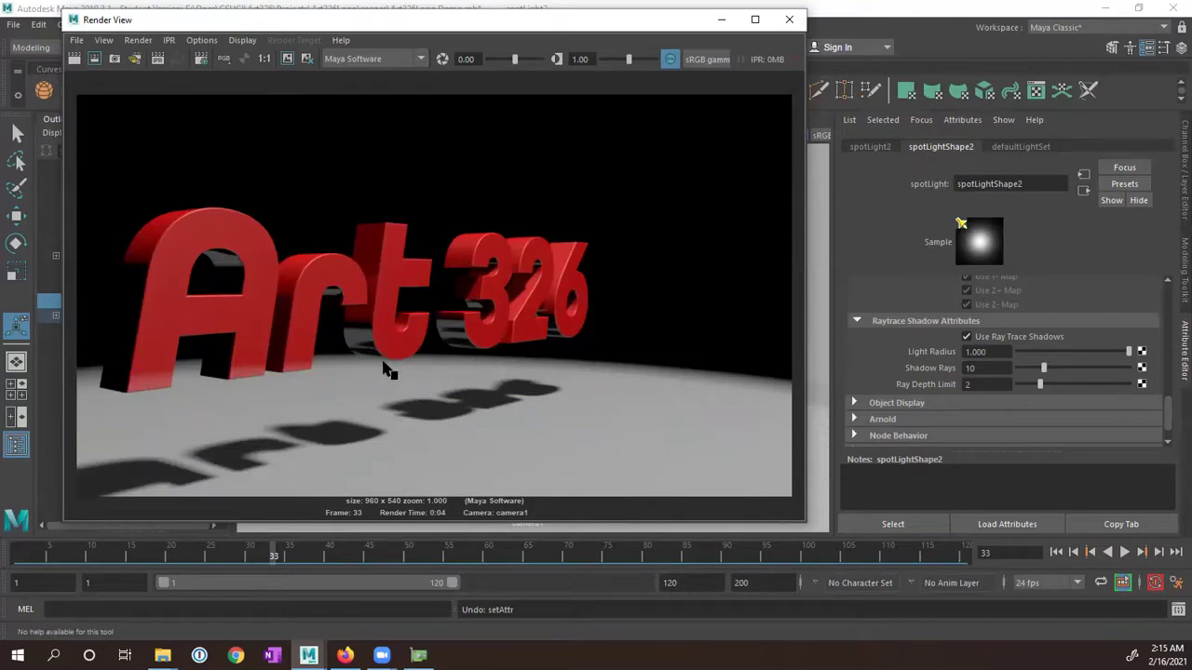
pyautogui.click(1042, 389)
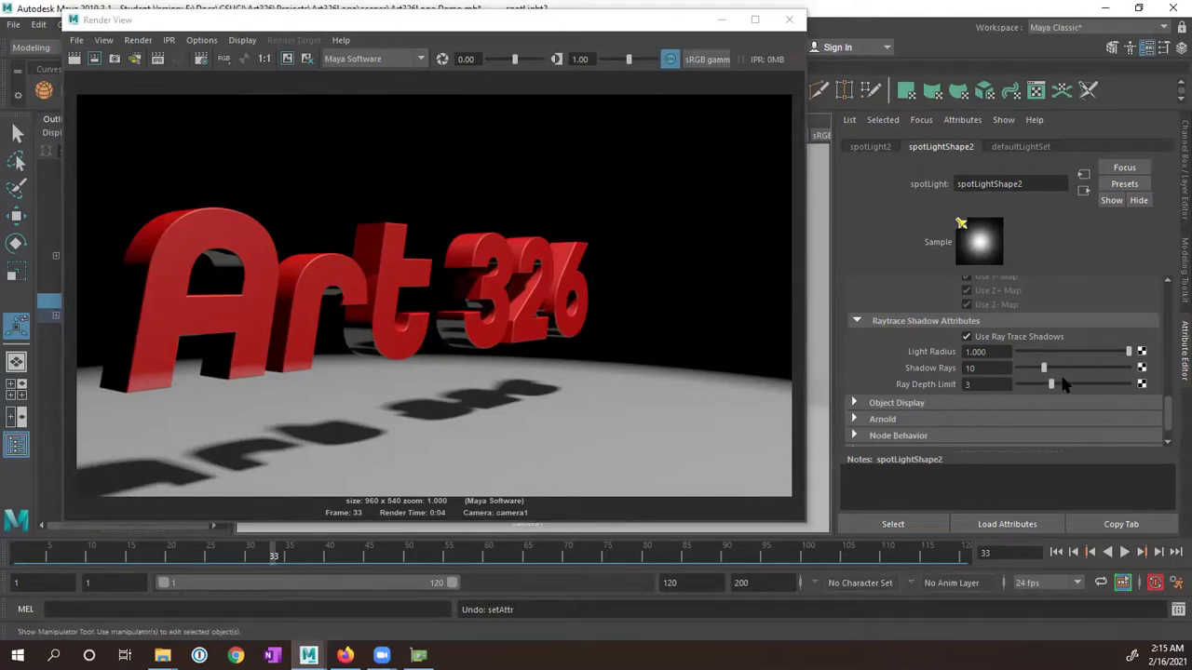
pyautogui.click(74, 57)
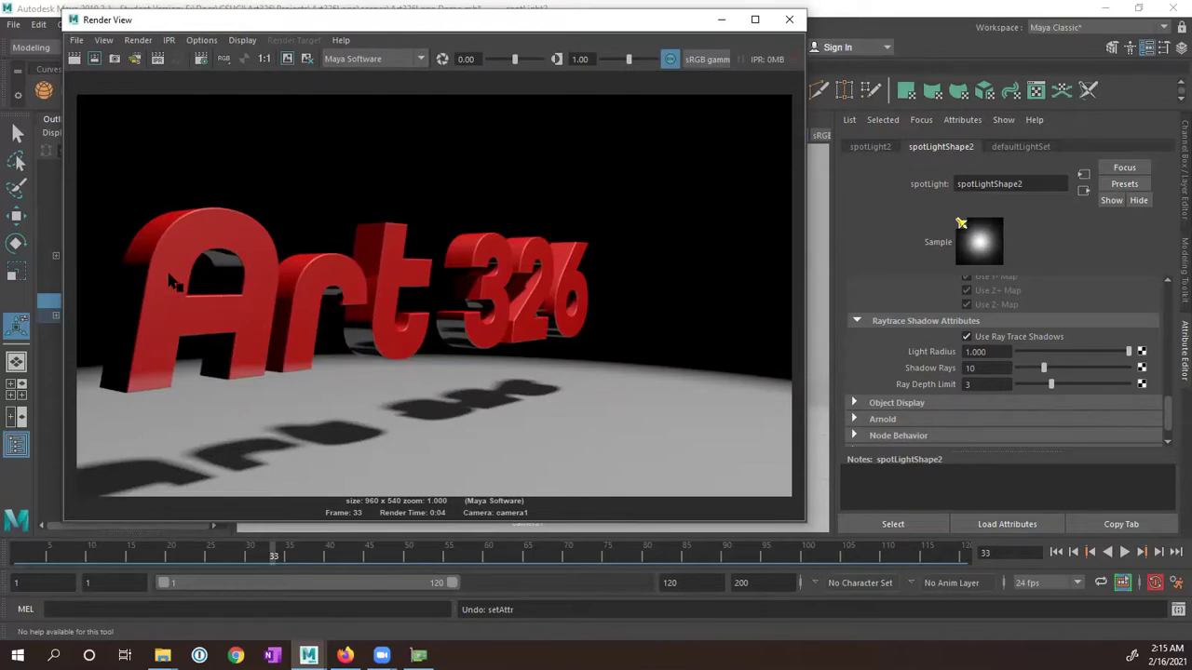
# - Close the render and examine the logo's lighting from behind and from the side in the perspective view
pyautogui.click(788, 18)
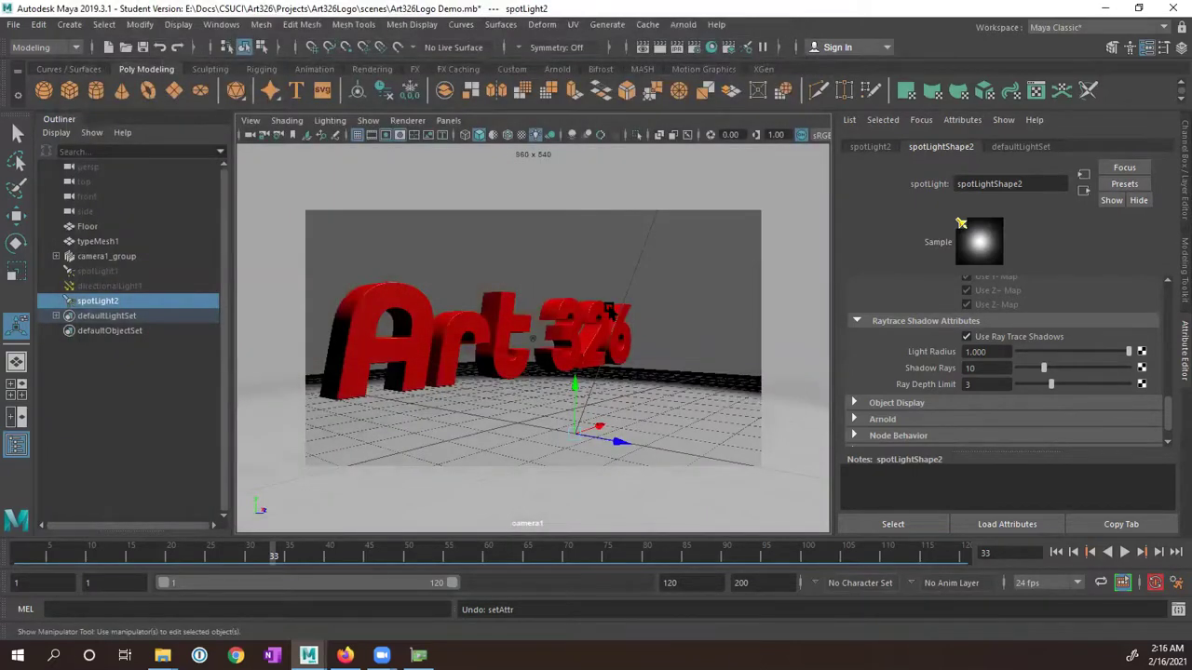
pyautogui.press('space')
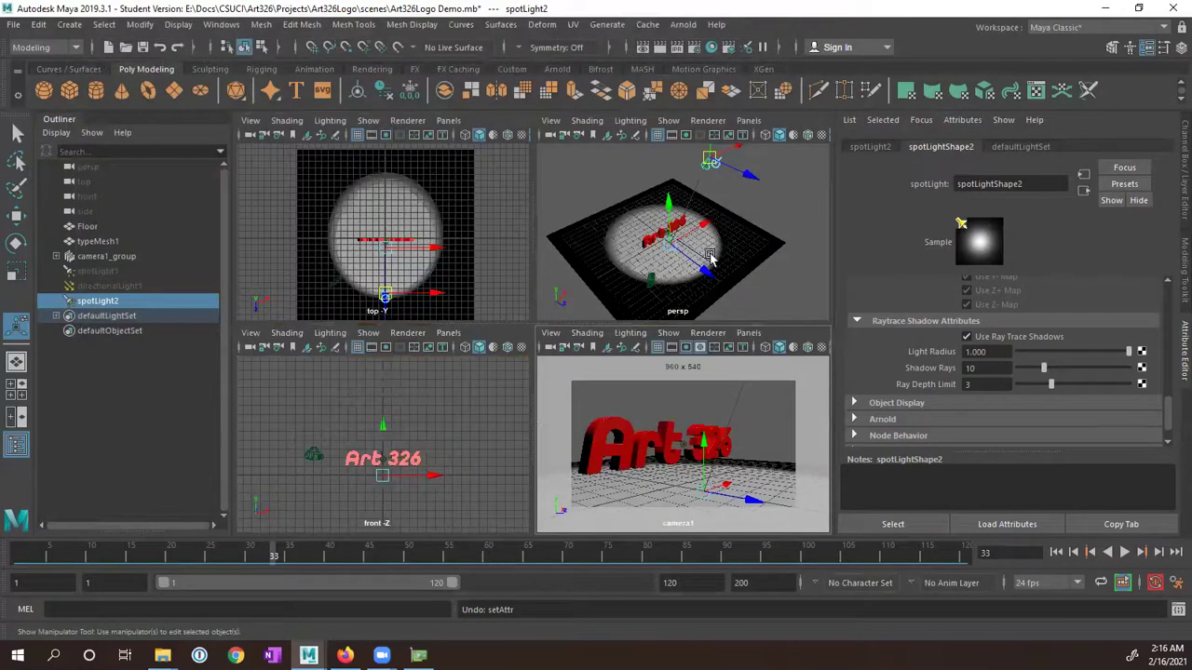
pyautogui.press('space')
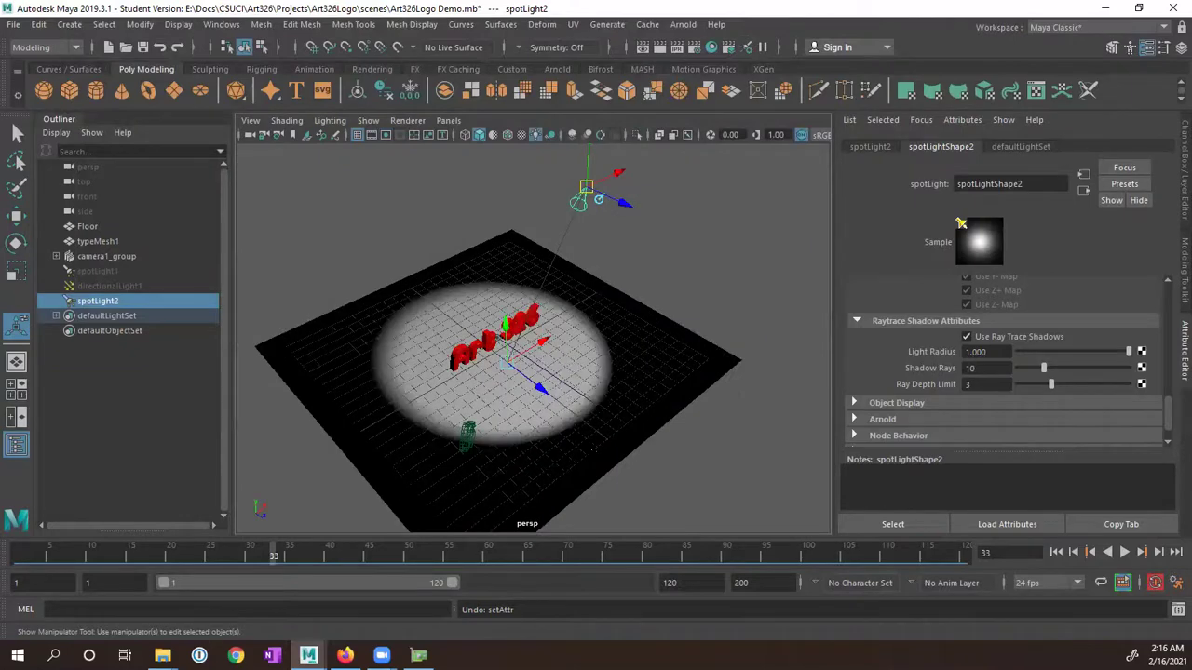
pyautogui.keyDown('alt'); pyautogui.moveTo(569, 448); pyautogui.dragTo(707, 387); pyautogui.keyUp('alt')
pyautogui.scroll(5, 559, 269)
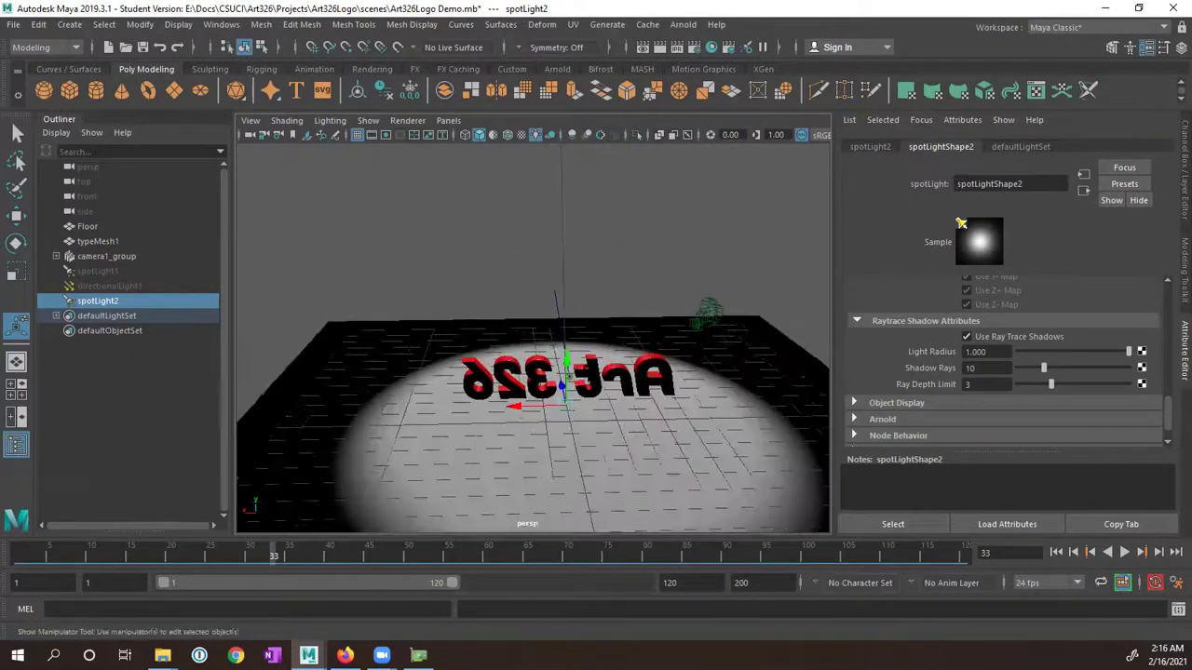
pyautogui.keyDown('alt'); pyautogui.moveTo(558, 268); pyautogui.dragTo(615, 287); pyautogui.keyUp('alt')
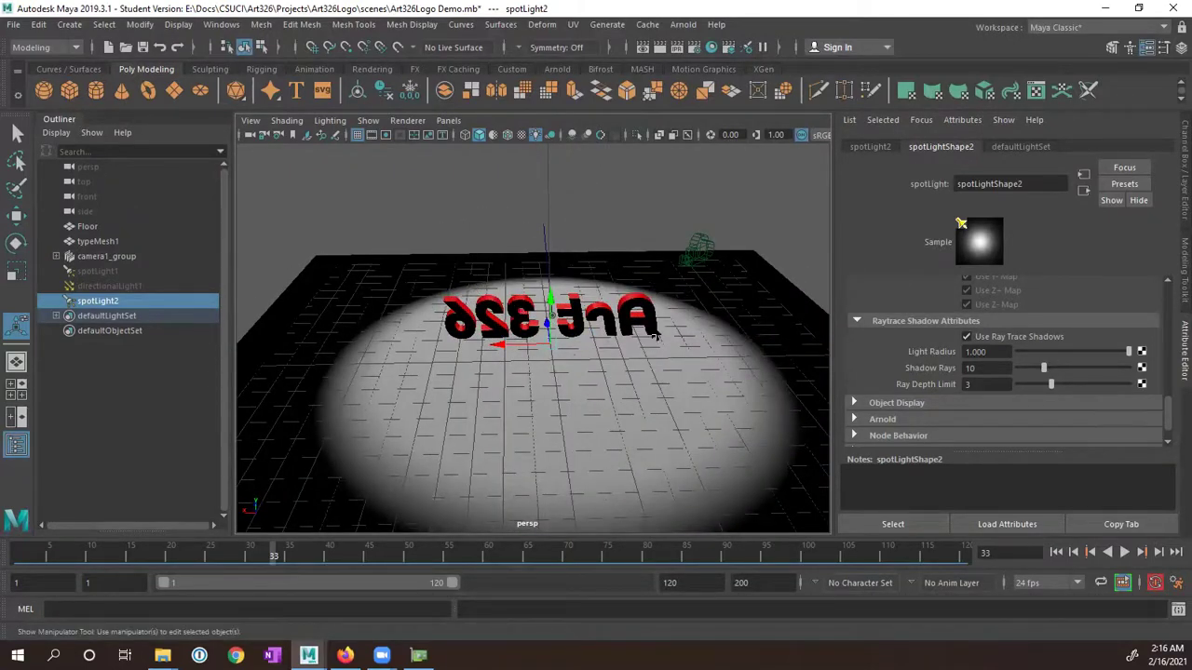
pyautogui.keyDown('alt'); pyautogui.moveTo(654, 335); pyautogui.dragTo(555, 311); pyautogui.keyUp('alt')
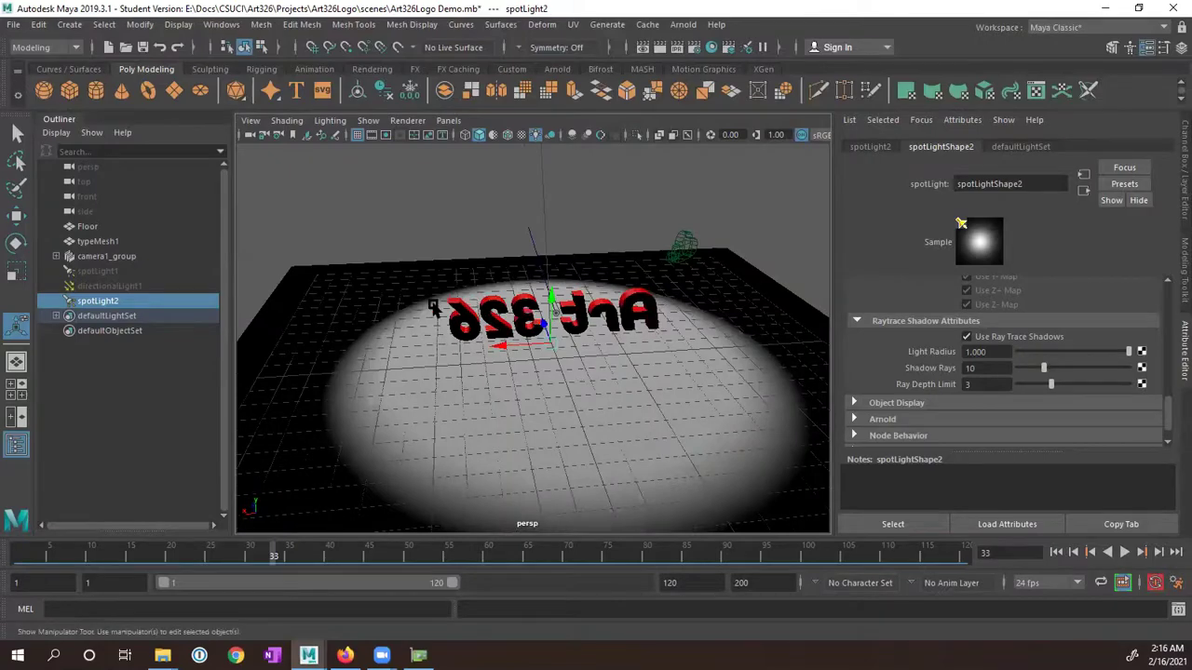
pyautogui.keyDown('alt'); pyautogui.moveTo(510, 347); pyautogui.dragTo(204, 327); pyautogui.keyUp('alt')
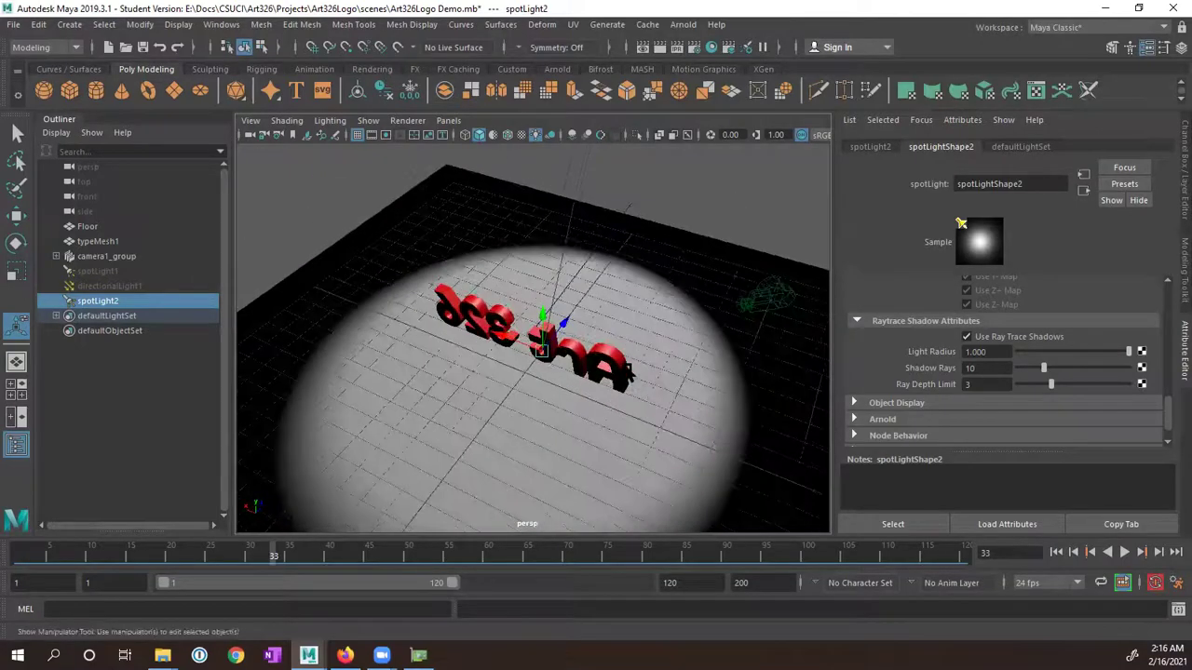
pyautogui.keyDown('alt'); pyautogui.moveTo(447, 317); pyautogui.dragTo(429, 354); pyautogui.keyUp('alt')
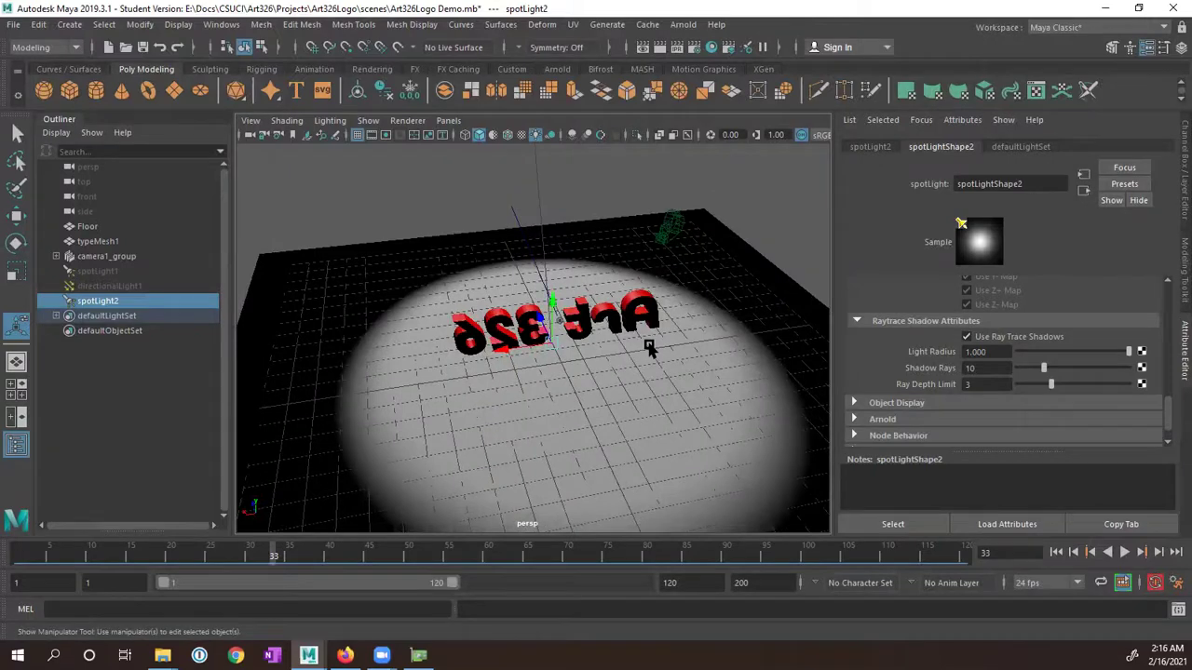
pyautogui.keyDown('alt'); pyautogui.moveTo(649, 349); pyautogui.dragTo(421, 352); pyautogui.keyUp('alt')
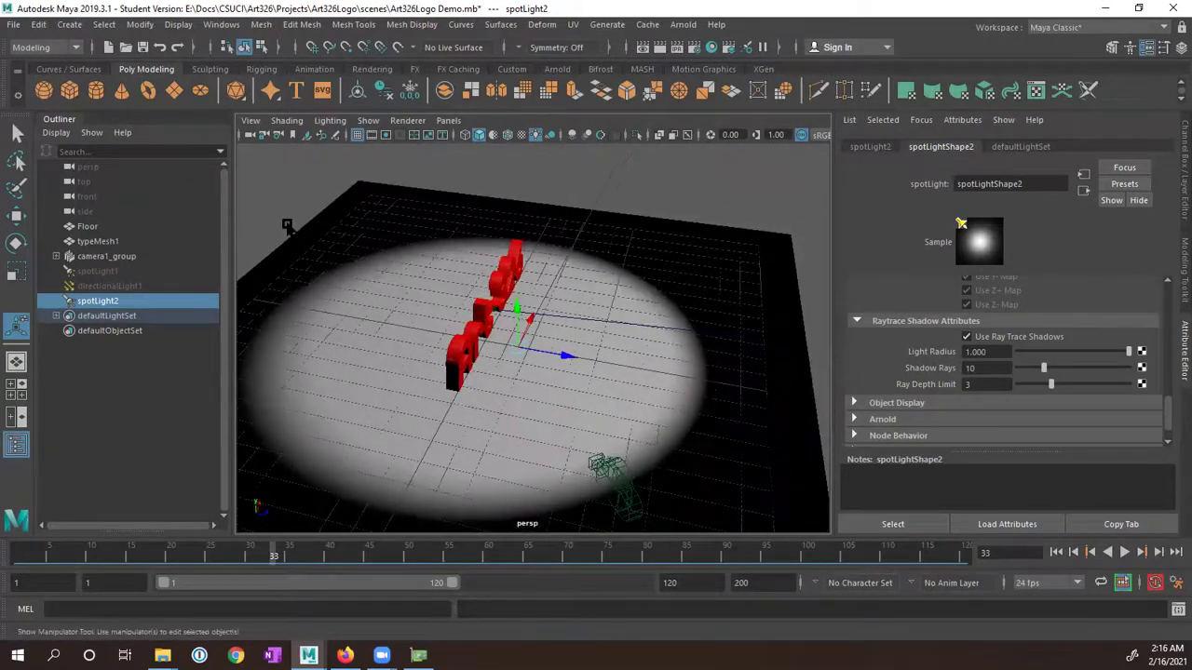
# - Create a white directional light with intensity 1 and shadow casting off
pyautogui.click(73, 26)
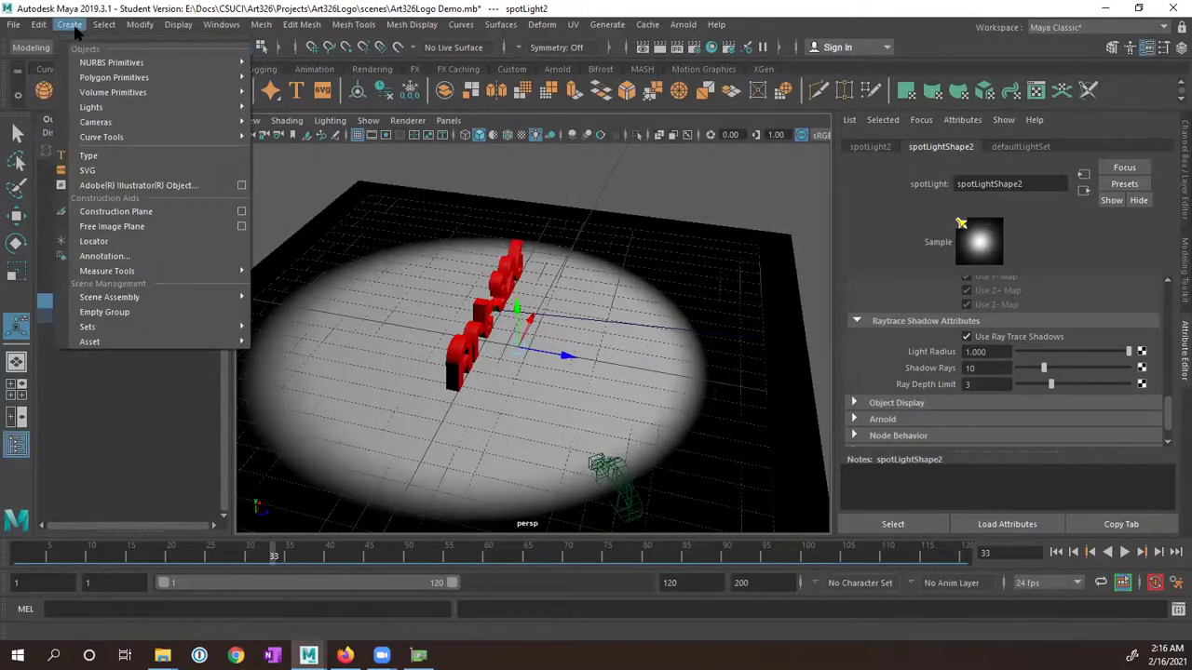
pyautogui.moveTo(244, 122)
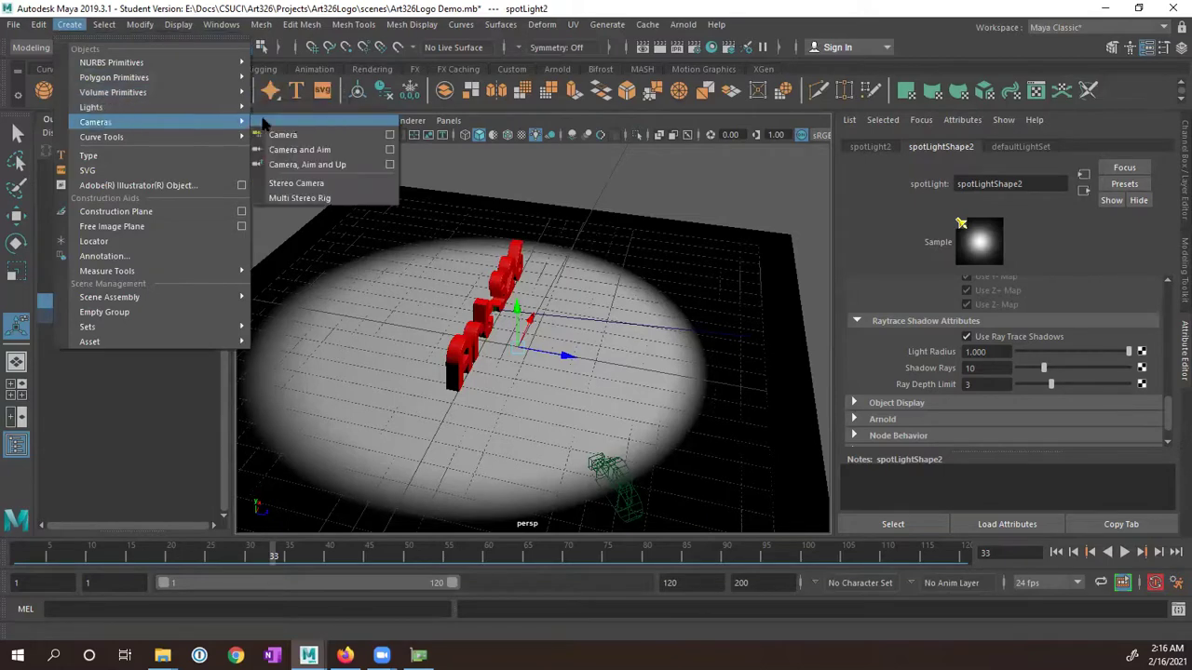
pyautogui.moveTo(220, 105)
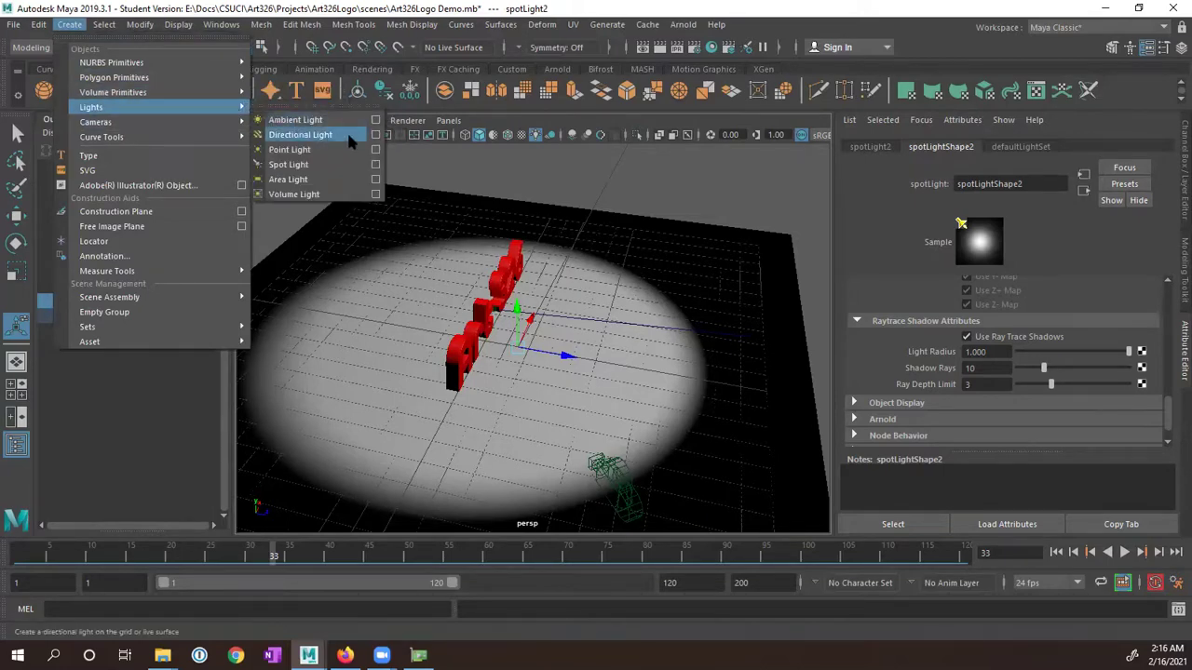
pyautogui.click(376, 135)
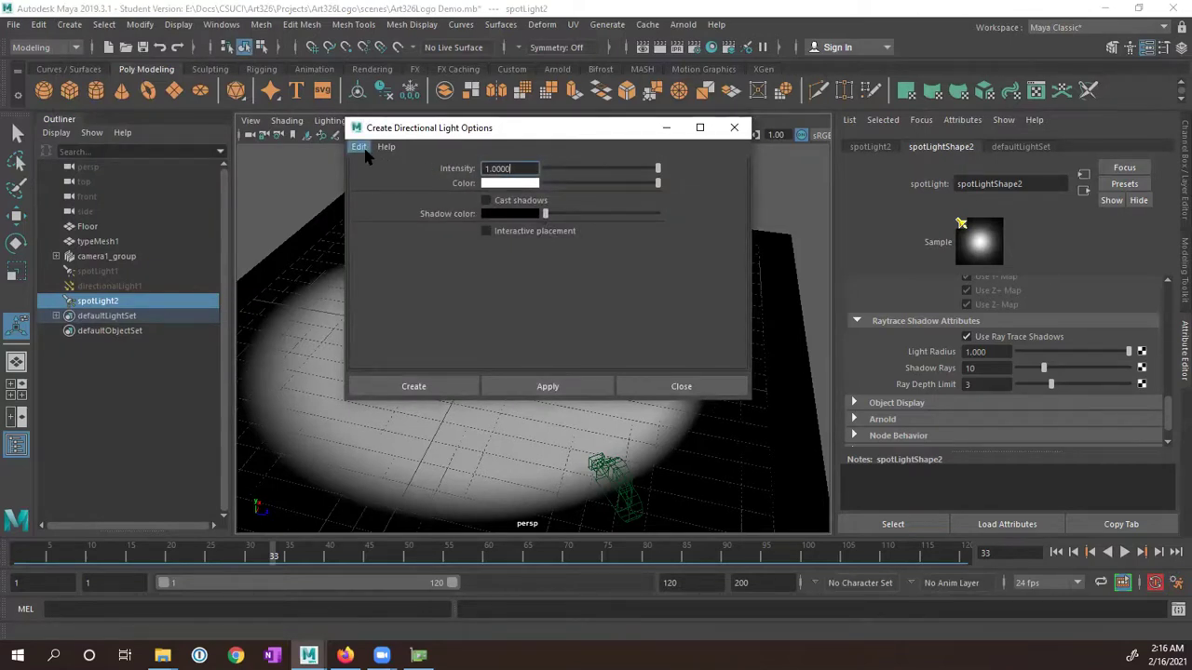
pyautogui.click(438, 388)
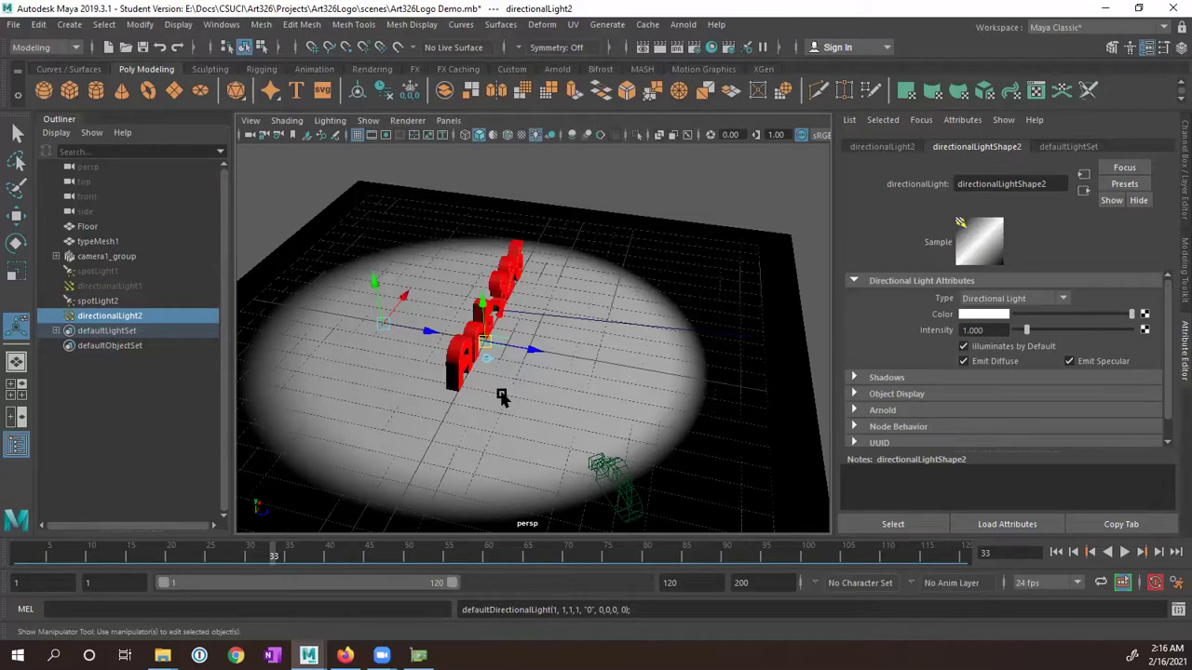
# - Move the directional light up and behind the logo toward the floor's rear corner, at about Y 7.8 and Z -12.2
pyautogui.press('w')
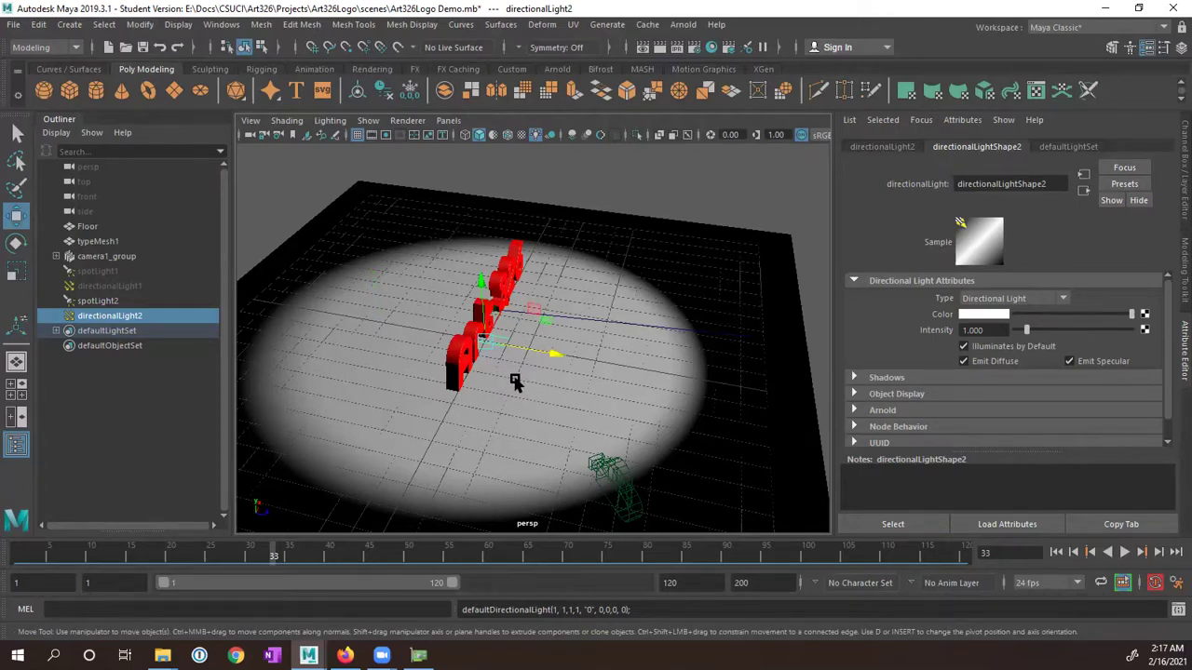
pyautogui.moveTo(513, 380)
pyautogui.keyDown('alt'); pyautogui.mouseDown()
pyautogui.moveTo(651, 372)
pyautogui.moveTo(507, 382)
pyautogui.moveTo(520, 377)
pyautogui.mouseUp(); pyautogui.keyUp('alt')
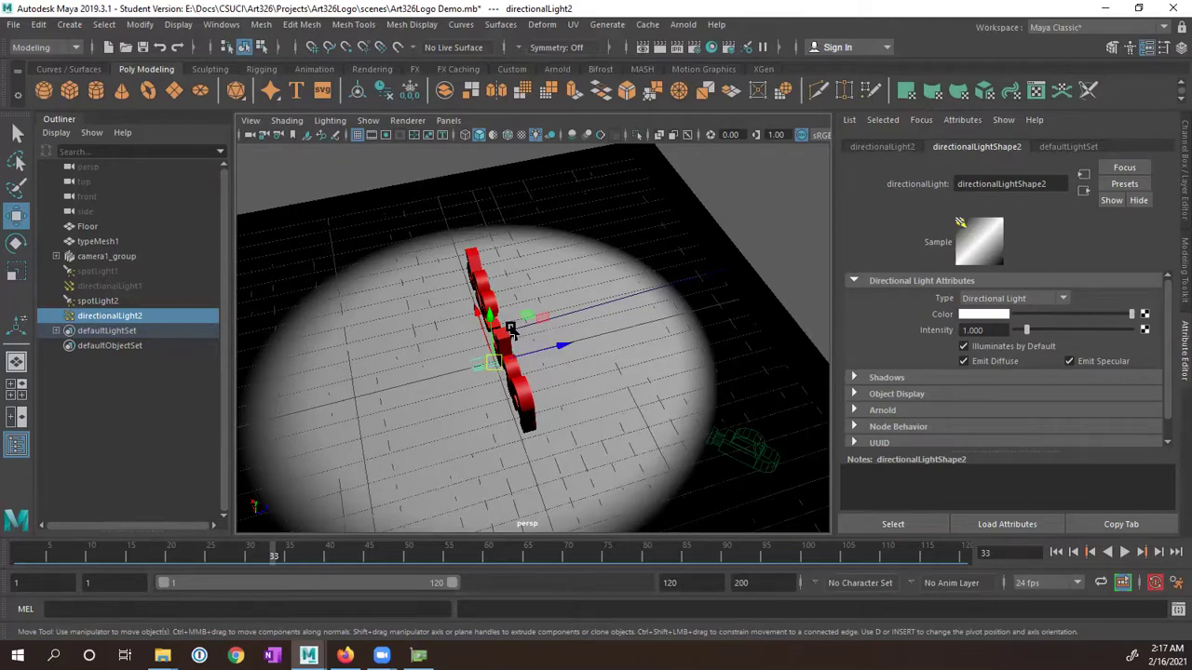
pyautogui.moveTo(500, 317); pyautogui.dragTo(537, 360)
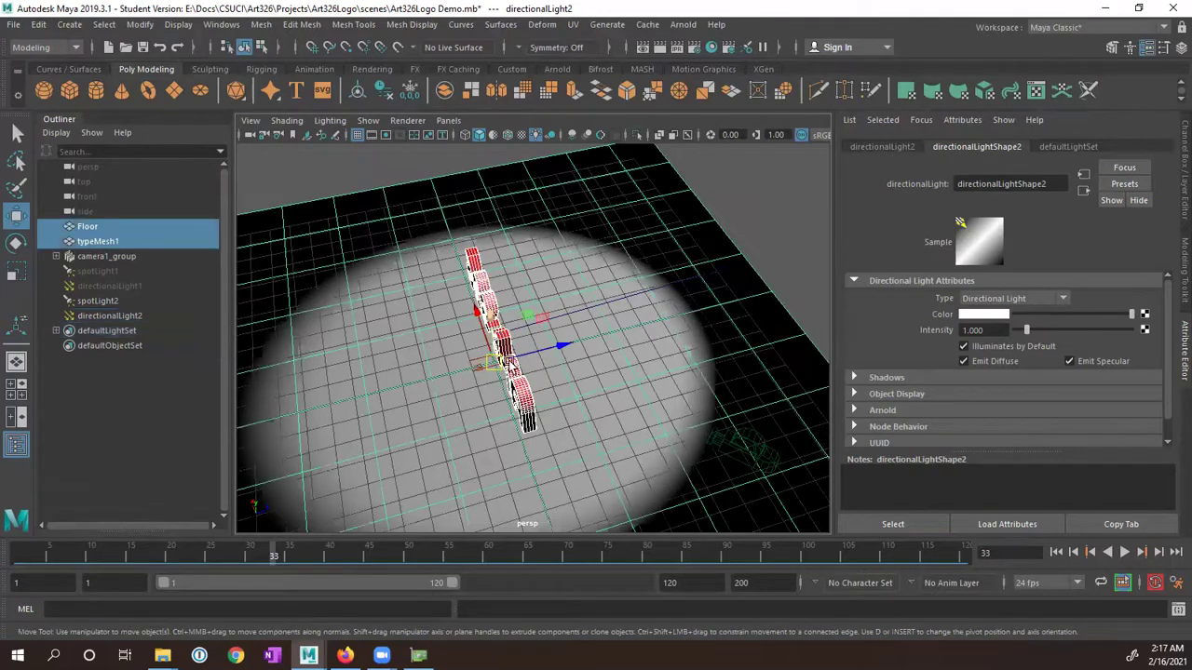
pyautogui.hotkey('ctrl', 'z')
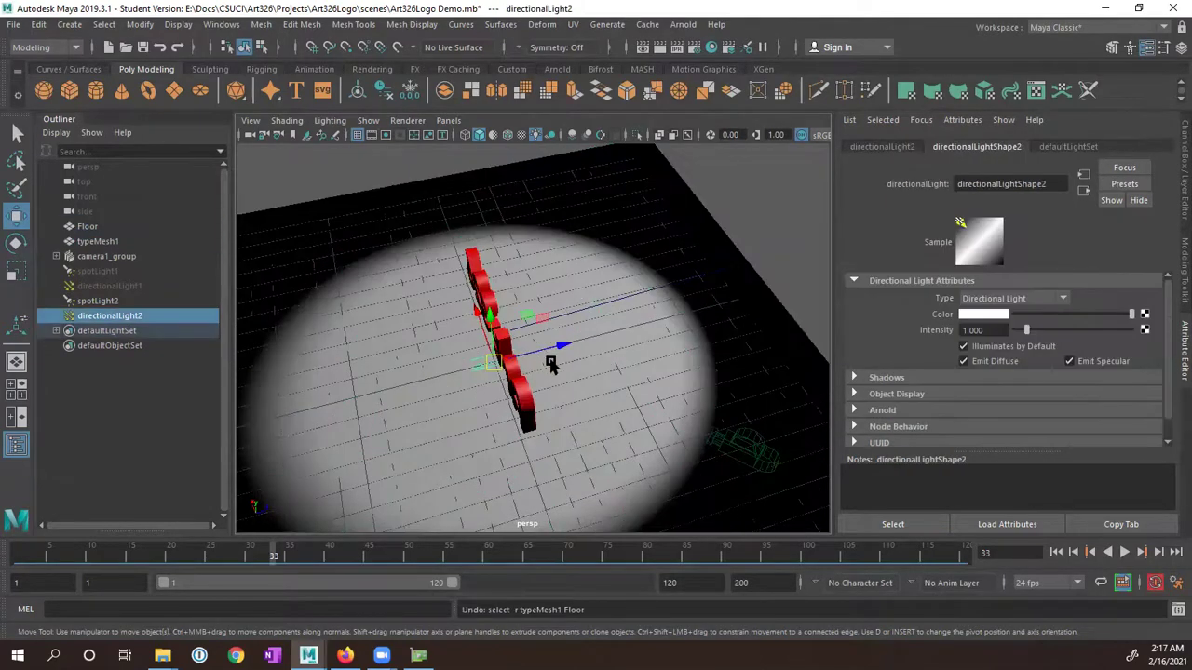
pyautogui.keyDown('alt'); pyautogui.moveTo(548, 375); pyautogui.dragTo(496, 349); pyautogui.keyUp('alt')
pyautogui.moveTo(491, 296); pyautogui.dragTo(474, 200)
pyautogui.keyDown('alt'); pyautogui.moveTo(413, 233); pyautogui.dragTo(455, 213); pyautogui.keyUp('alt')
pyautogui.keyDown('alt'); pyautogui.moveTo(434, 295); pyautogui.dragTo(484, 279); pyautogui.keyUp('alt')
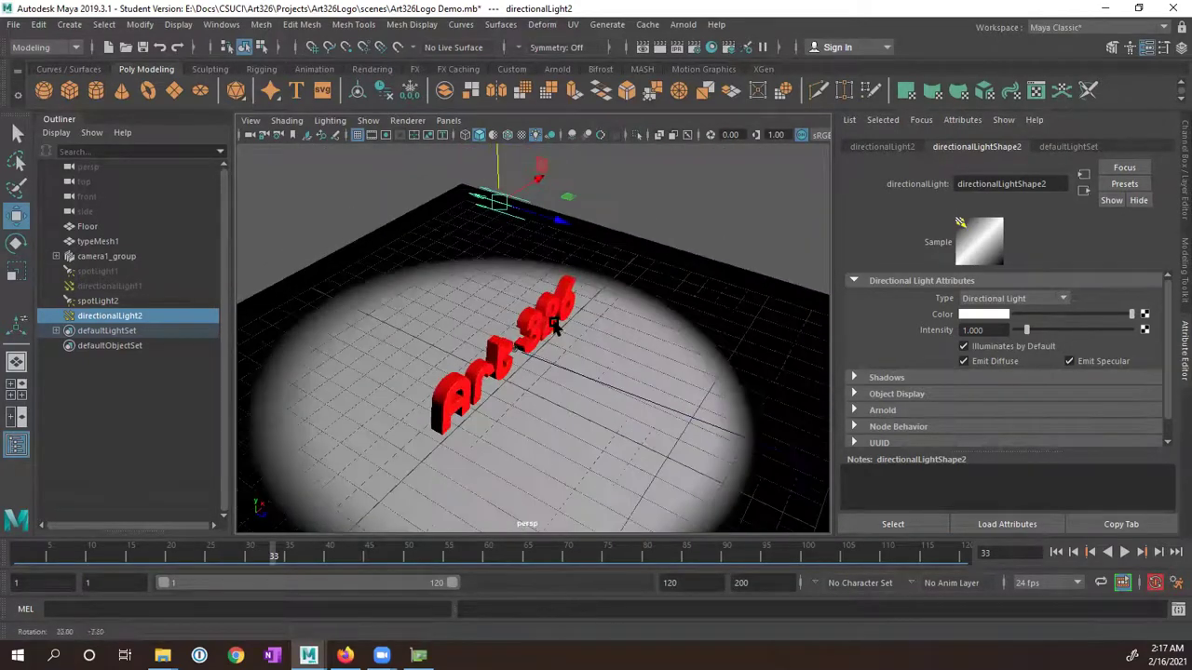
pyautogui.keyDown('alt'); pyautogui.moveTo(410, 233); pyautogui.dragTo(578, 326); pyautogui.keyUp('alt')
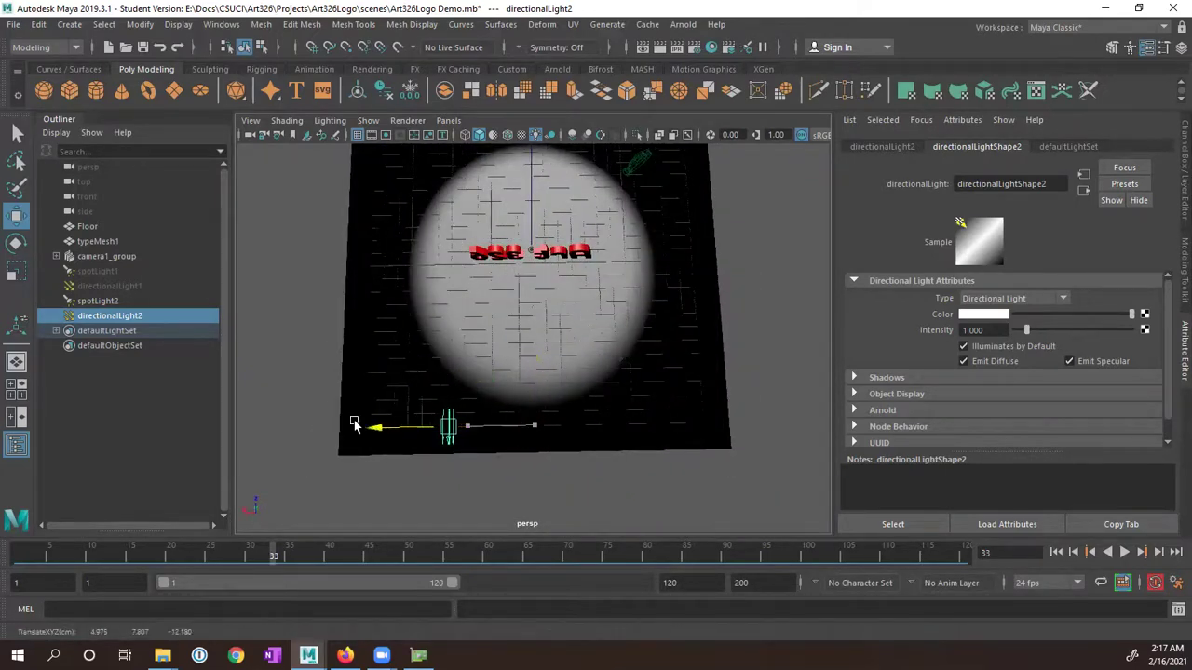
pyautogui.keyDown('alt'); pyautogui.moveTo(353, 463); pyautogui.dragTo(356, 433); pyautogui.keyUp('alt')
# - Rotate the directional light so it shines from the floor's rear corner down toward the back of the logo
pyautogui.press('e')
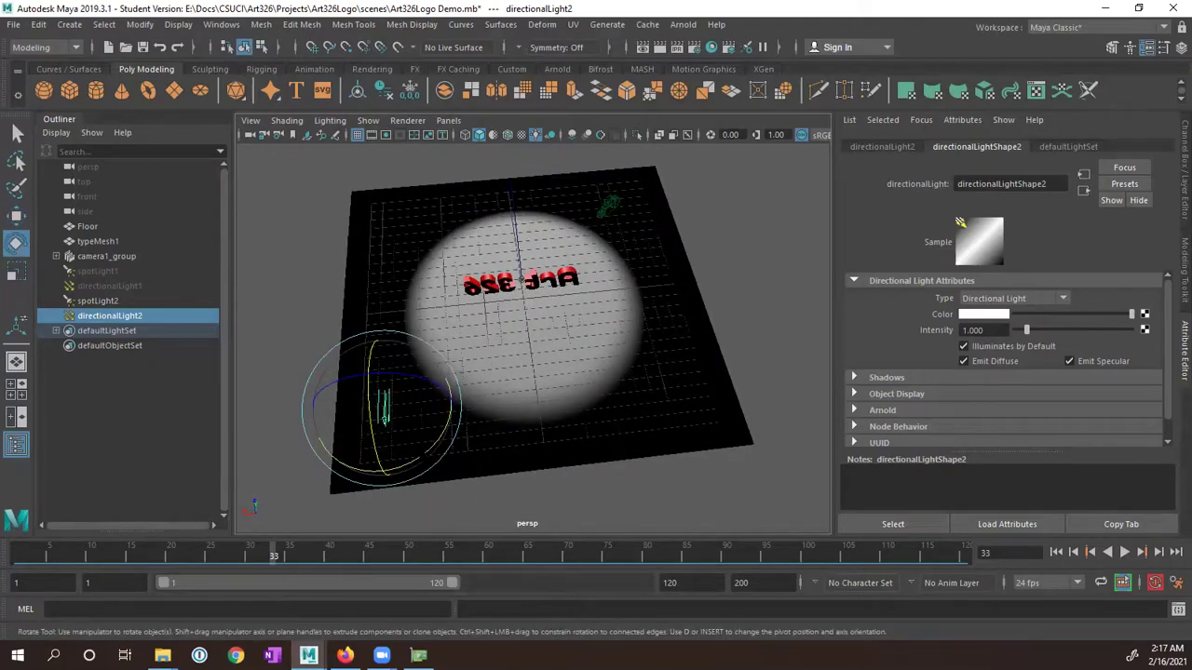
pyautogui.moveTo(419, 471); pyautogui.dragTo(450, 449)
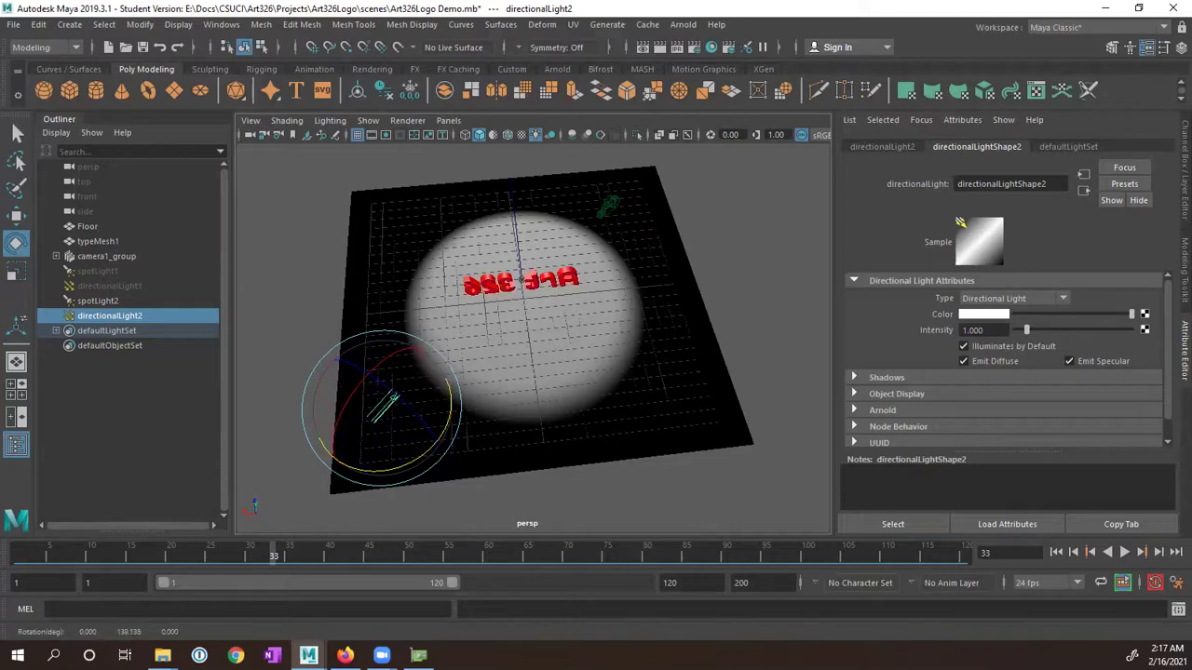
pyautogui.keyDown('alt'); pyautogui.moveTo(377, 257); pyautogui.dragTo(410, 317); pyautogui.keyUp('alt')
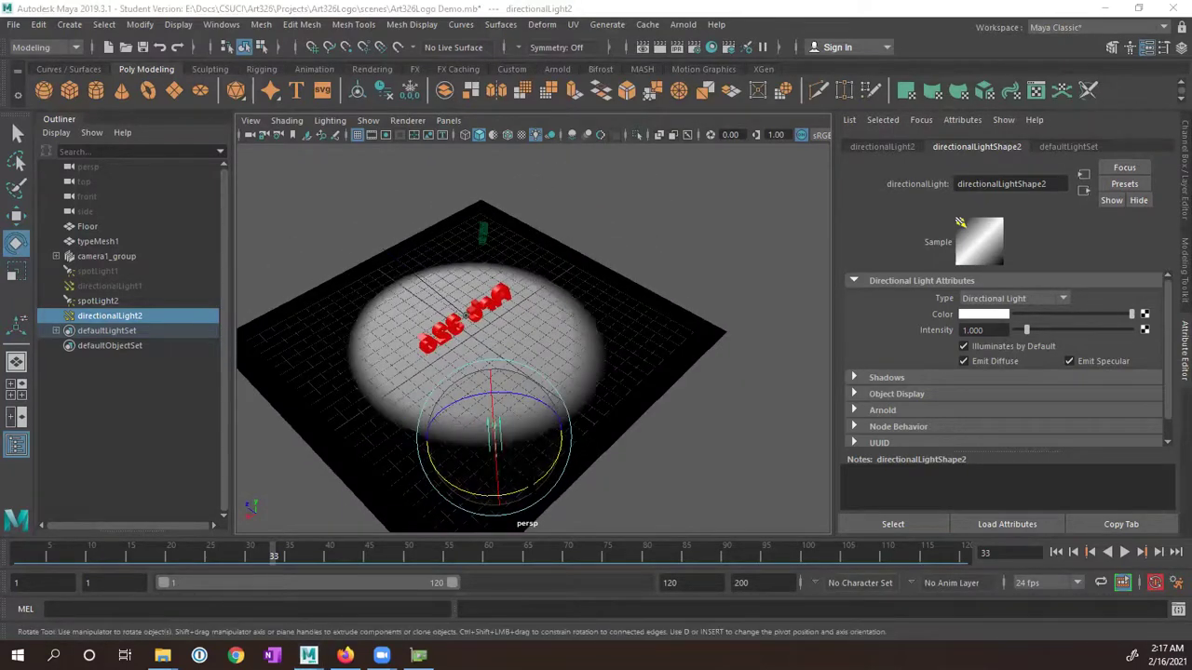
pyautogui.moveTo(521, 498); pyautogui.dragTo(522, 377)
pyautogui.moveTo(670, 264); pyautogui.dragTo(402, 348)
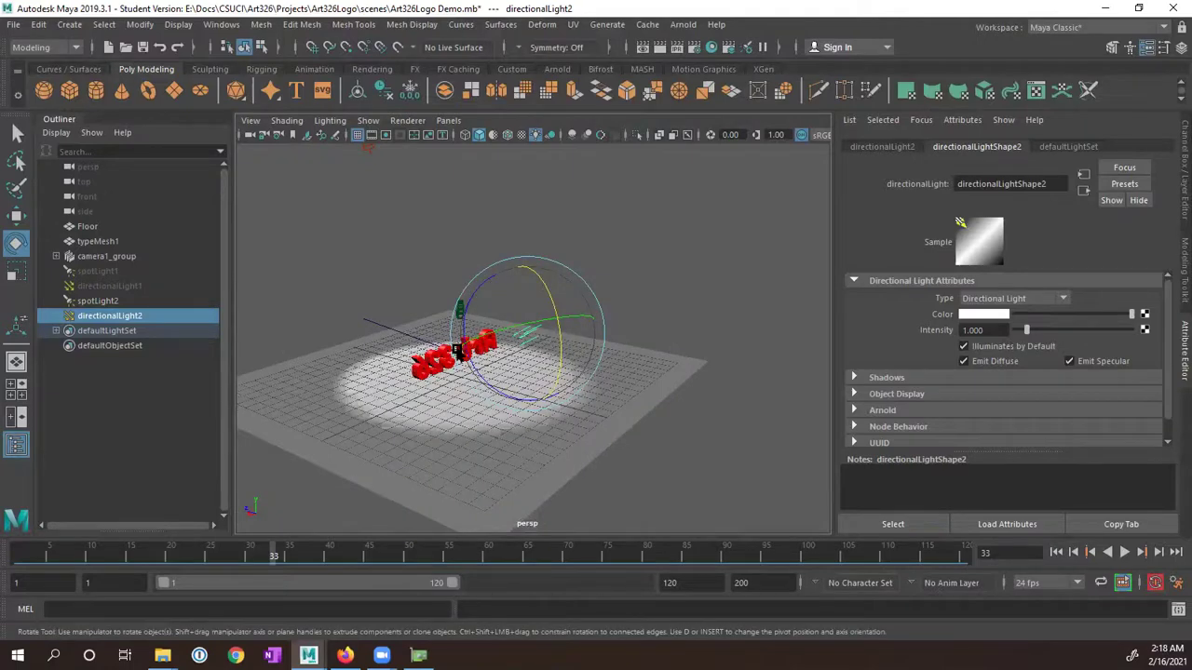
# - Test-render frame 33 through camera1 to check the light behind the logo, and close the render
pyautogui.keyDown('alt'); pyautogui.moveTo(334, 398); pyautogui.dragTo(616, 424); pyautogui.keyUp('alt')
pyautogui.press('space')
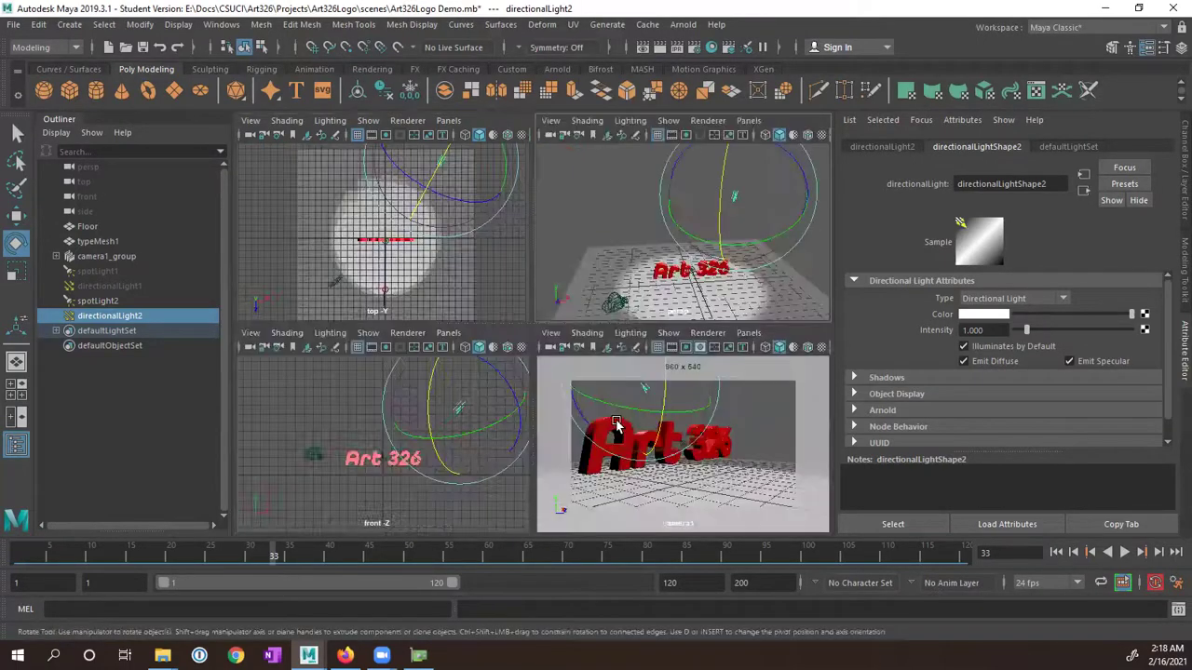
pyautogui.press('space')
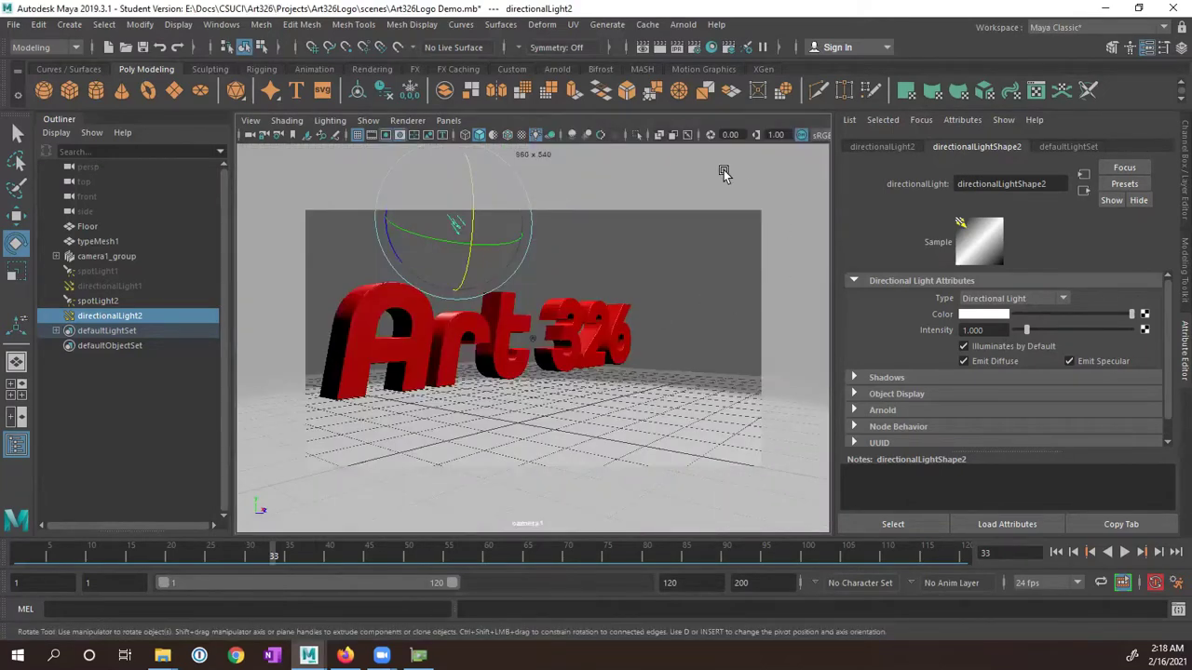
pyautogui.click(659, 47)
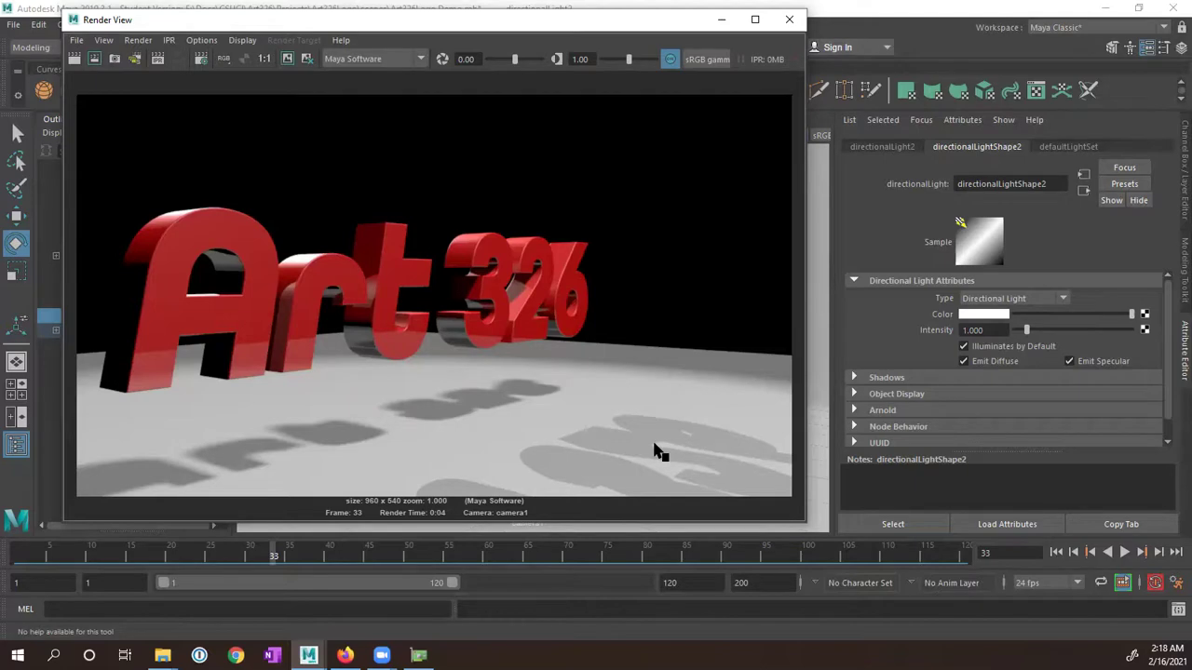
pyautogui.click(789, 20)
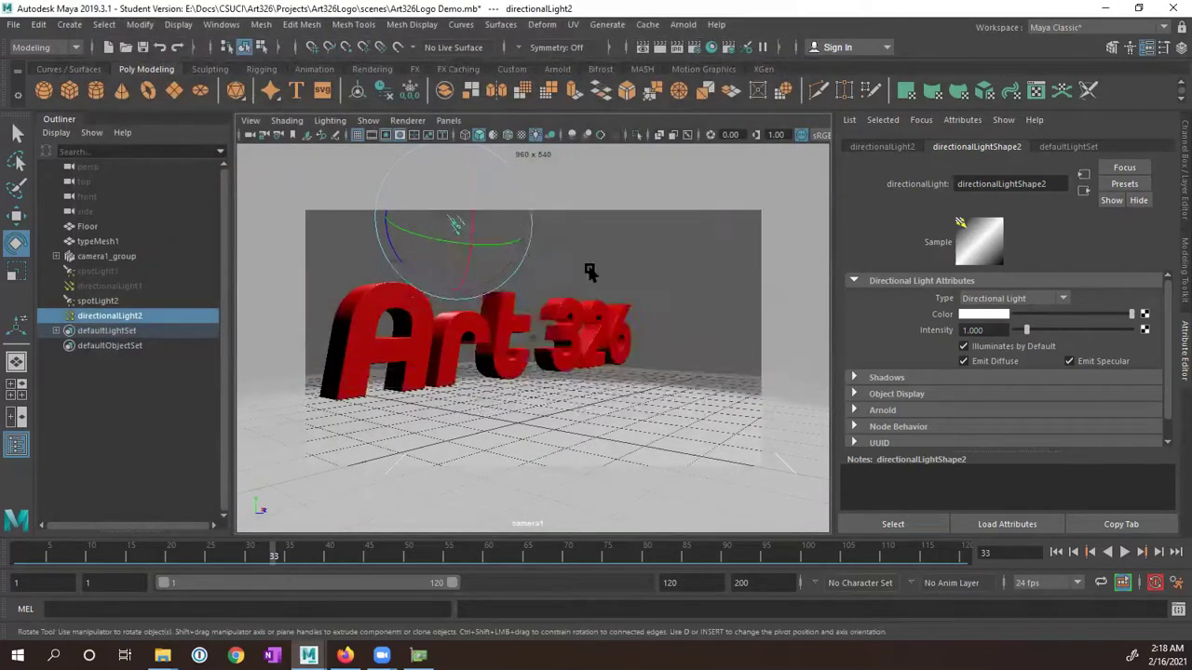
# - Fine-tune the directional light's aim at the logo in the perspective view and set its intensity to 2
pyautogui.press('space')
pyautogui.press('space')
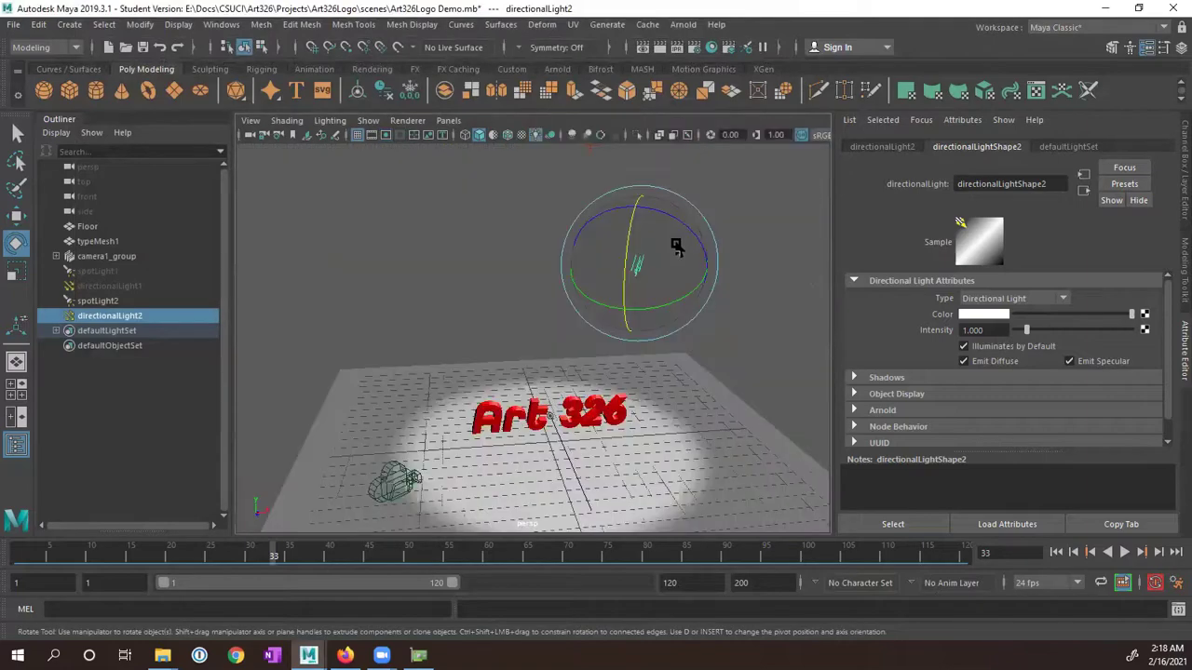
pyautogui.keyDown('alt'); pyautogui.moveTo(726, 306); pyautogui.dragTo(376, 298); pyautogui.keyUp('alt')
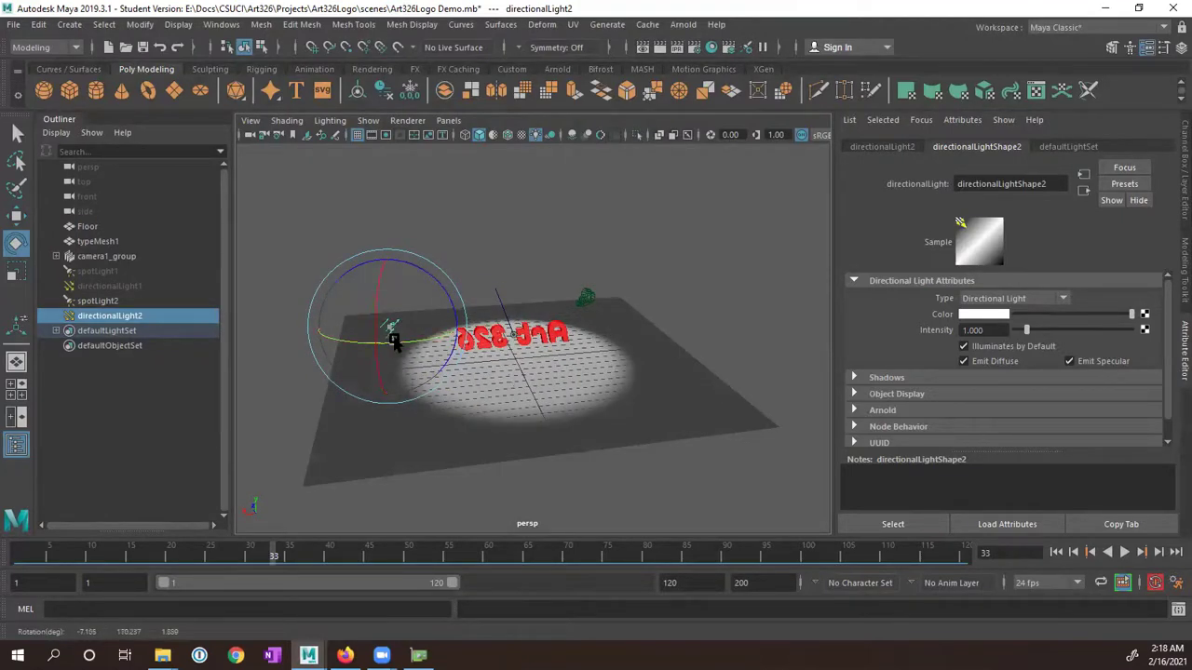
pyautogui.keyDown('alt'); pyautogui.moveTo(394, 338); pyautogui.dragTo(330, 365); pyautogui.keyUp('alt')
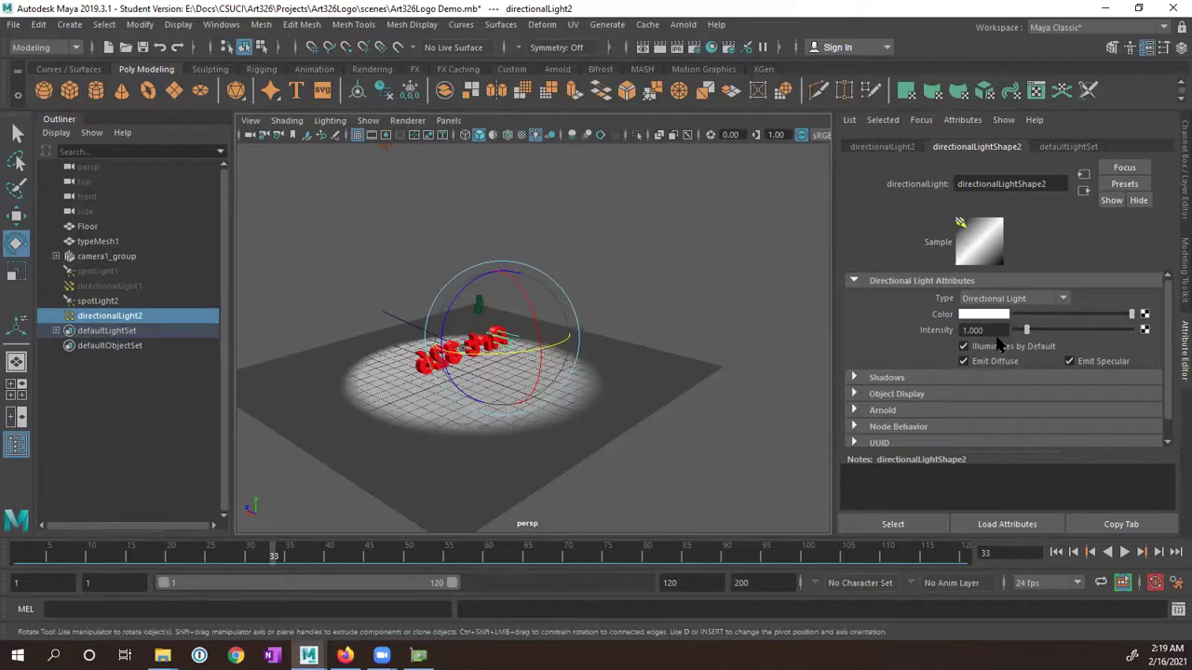
pyautogui.click(959, 330)
pyautogui.write('2')
pyautogui.press('Return')
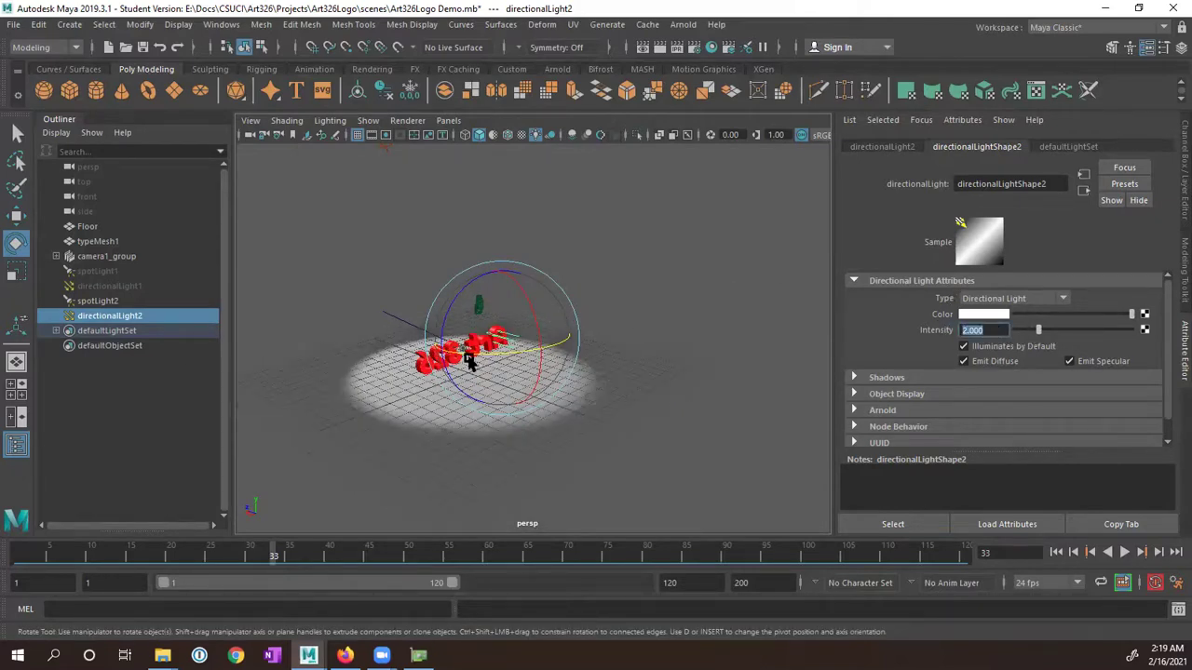
# - Turn off ray trace shadows for the directional light behind the logo
pyautogui.keyDown('alt'); pyautogui.moveTo(472, 361); pyautogui.dragTo(590, 239); pyautogui.keyUp('alt')
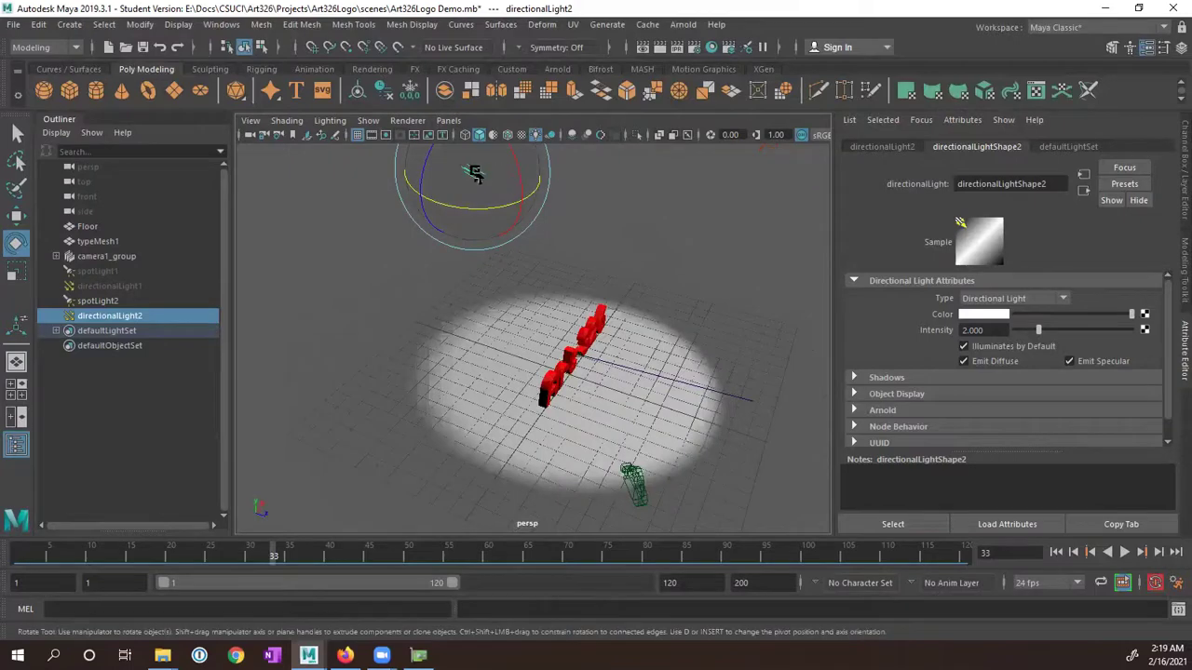
pyautogui.keyDown('alt'); pyautogui.moveTo(558, 365); pyautogui.dragTo(585, 288); pyautogui.keyUp('alt')
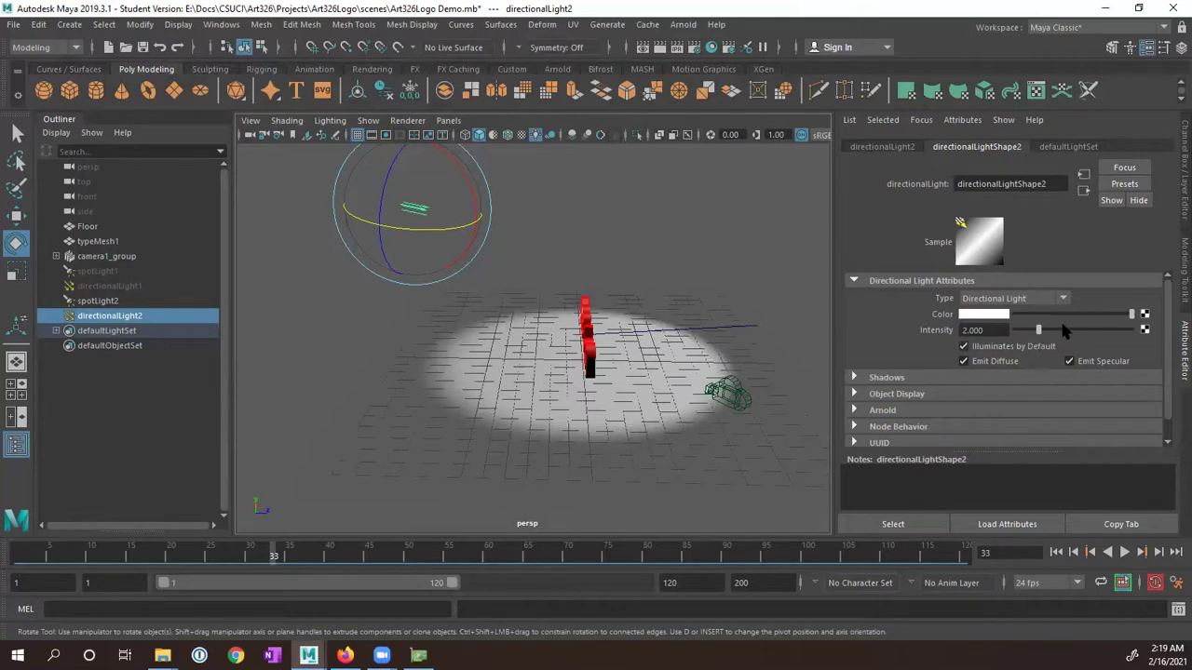
pyautogui.click(855, 377)
pyautogui.scroll(-1, 993, 382)
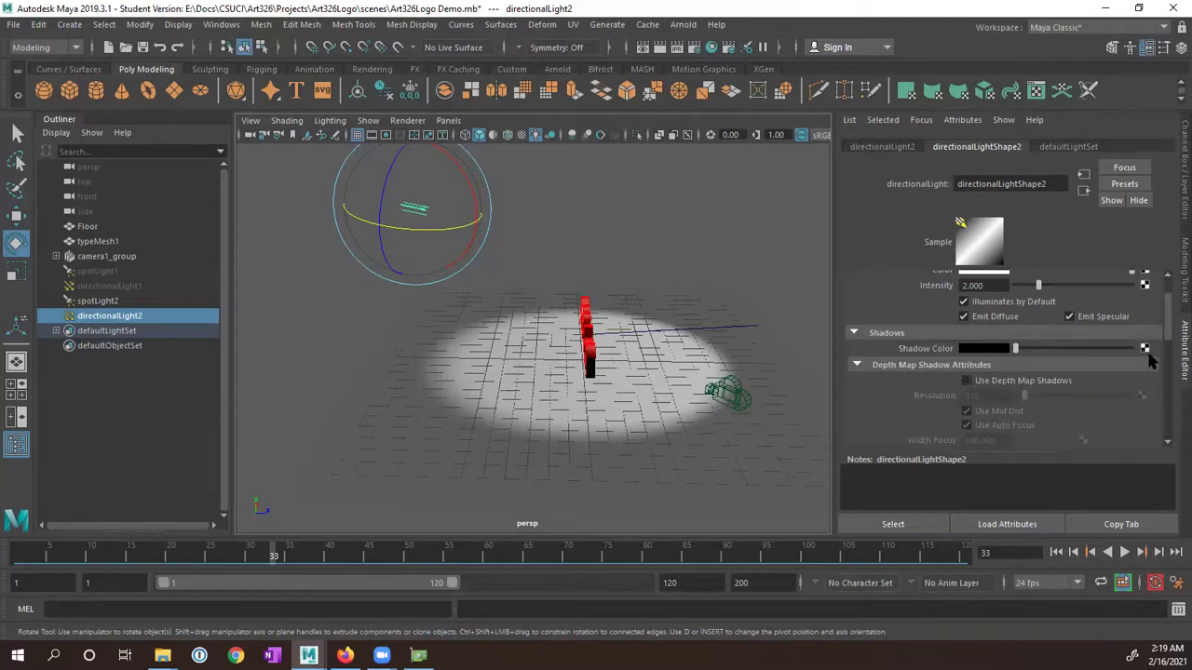
pyautogui.scroll(-5, 1103, 355)
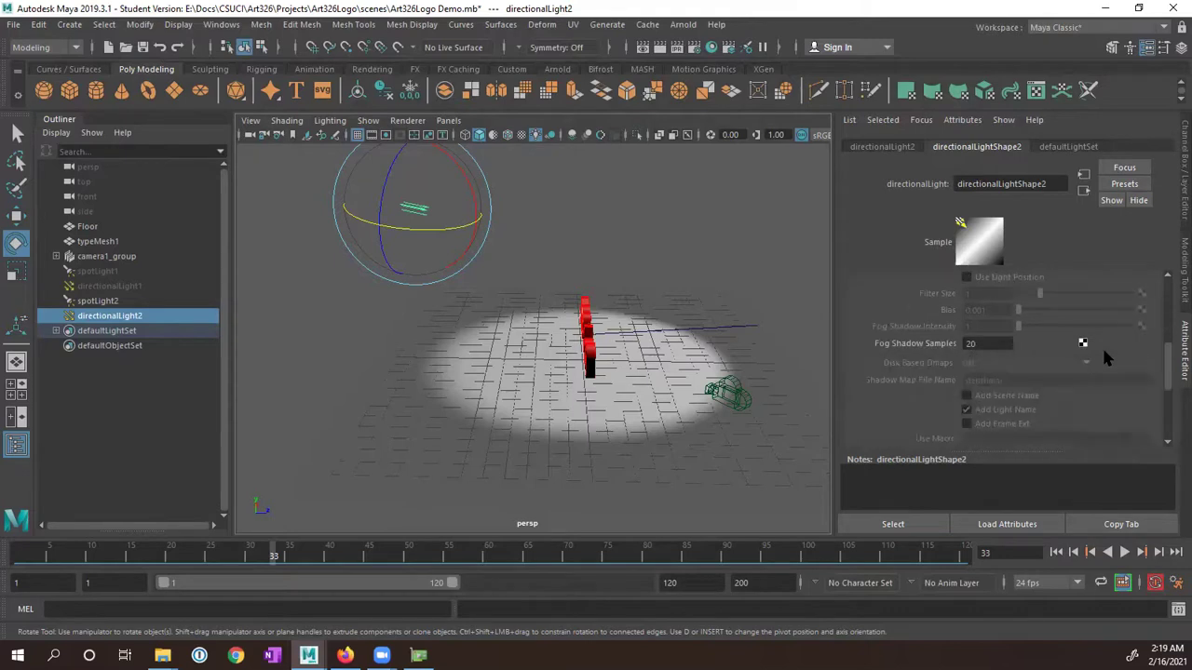
pyautogui.scroll(-1, 1070, 354)
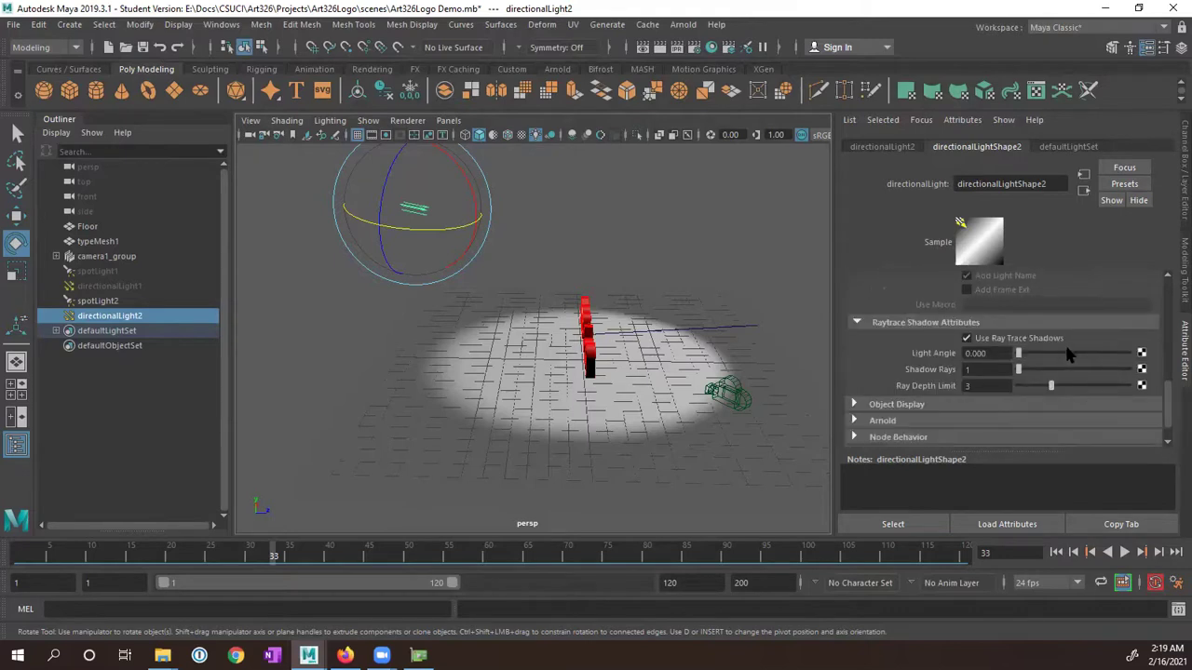
pyautogui.click(967, 339)
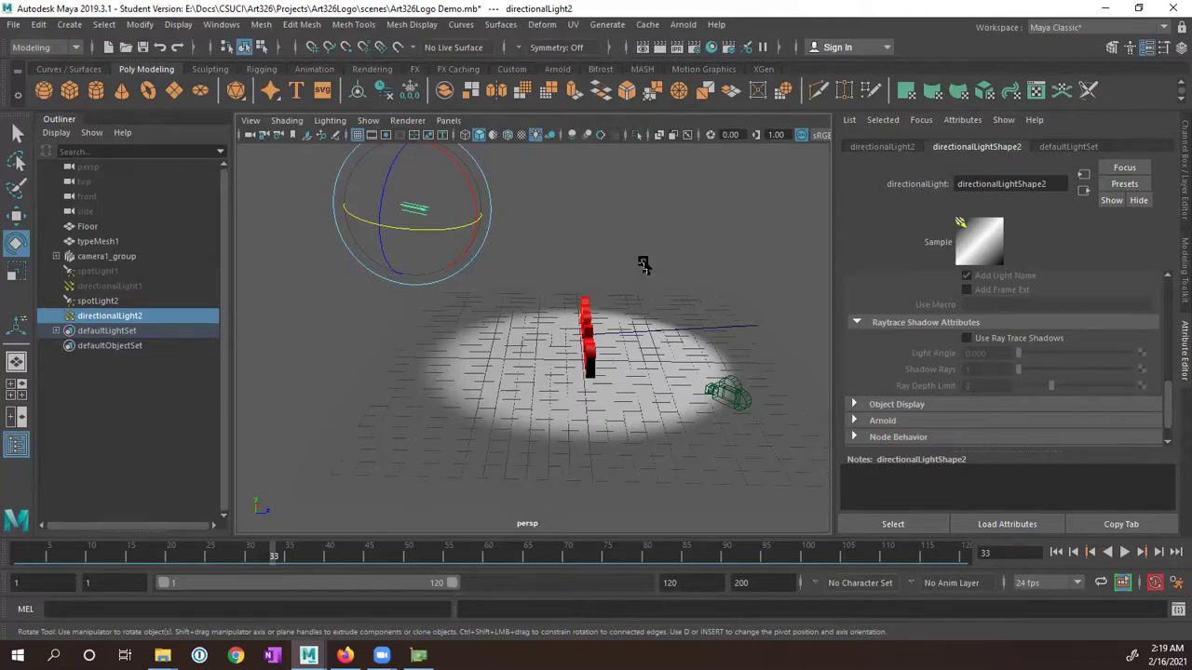
# - Unlink the Floor from directionalLight2 with light-centric light linking, and close the Relationship Editor
pyautogui.keyDown('alt'); pyautogui.moveTo(642, 265); pyautogui.dragTo(449, 284); pyautogui.keyUp('alt')
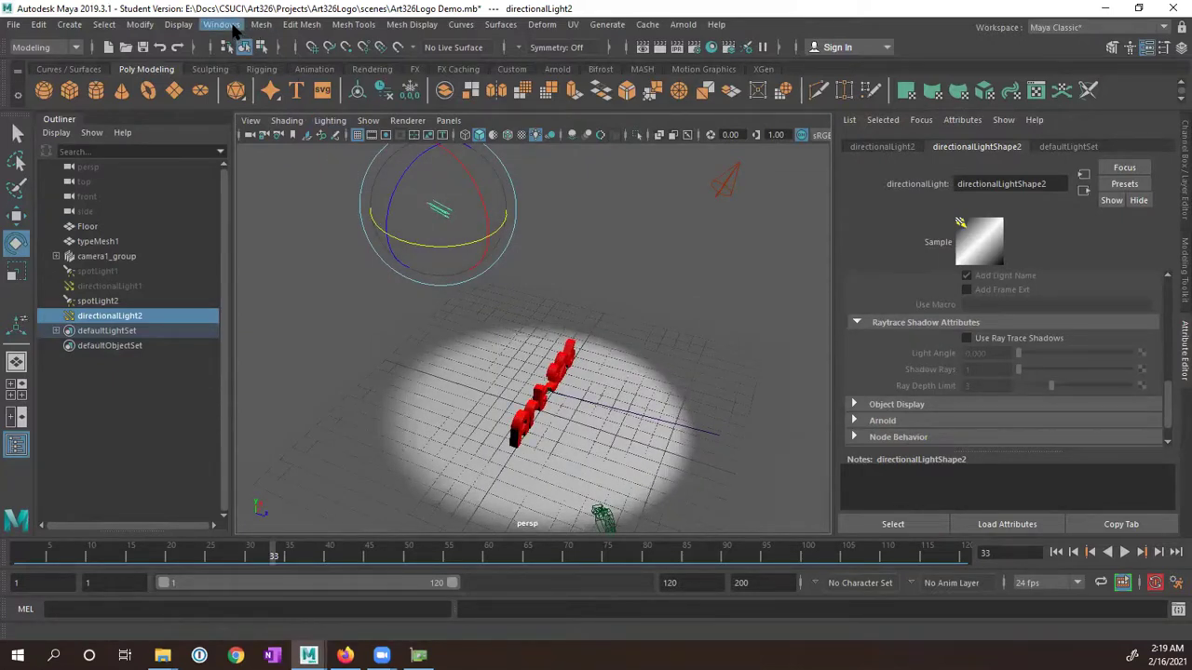
pyautogui.click(232, 30)
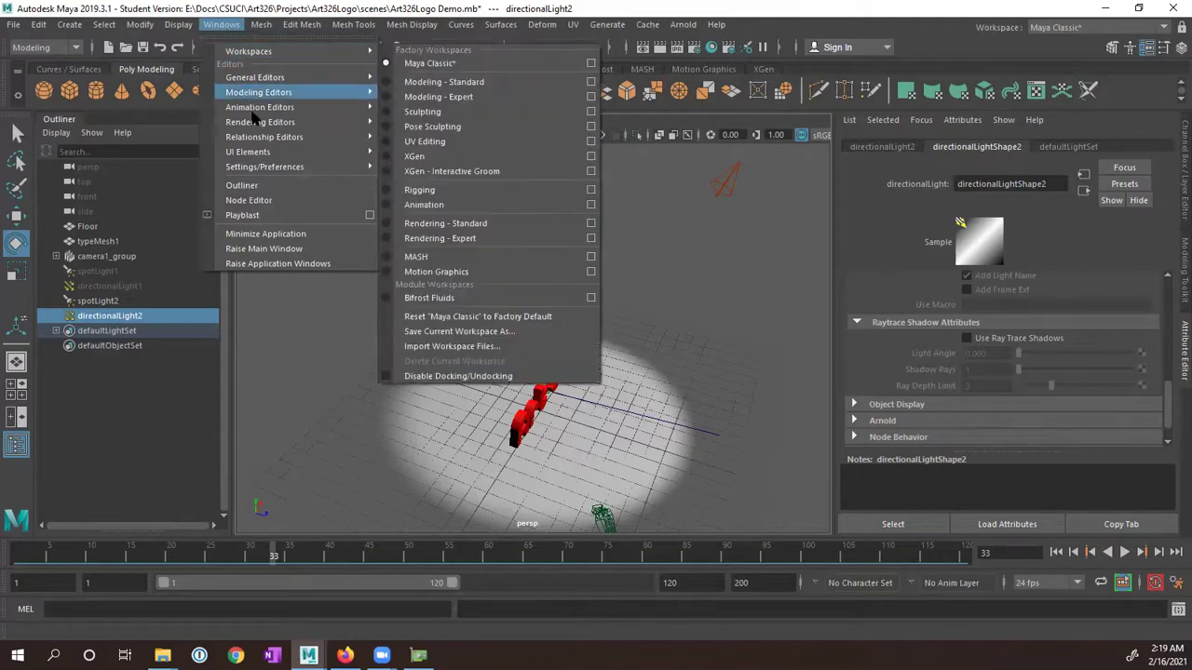
pyautogui.moveTo(260, 137)
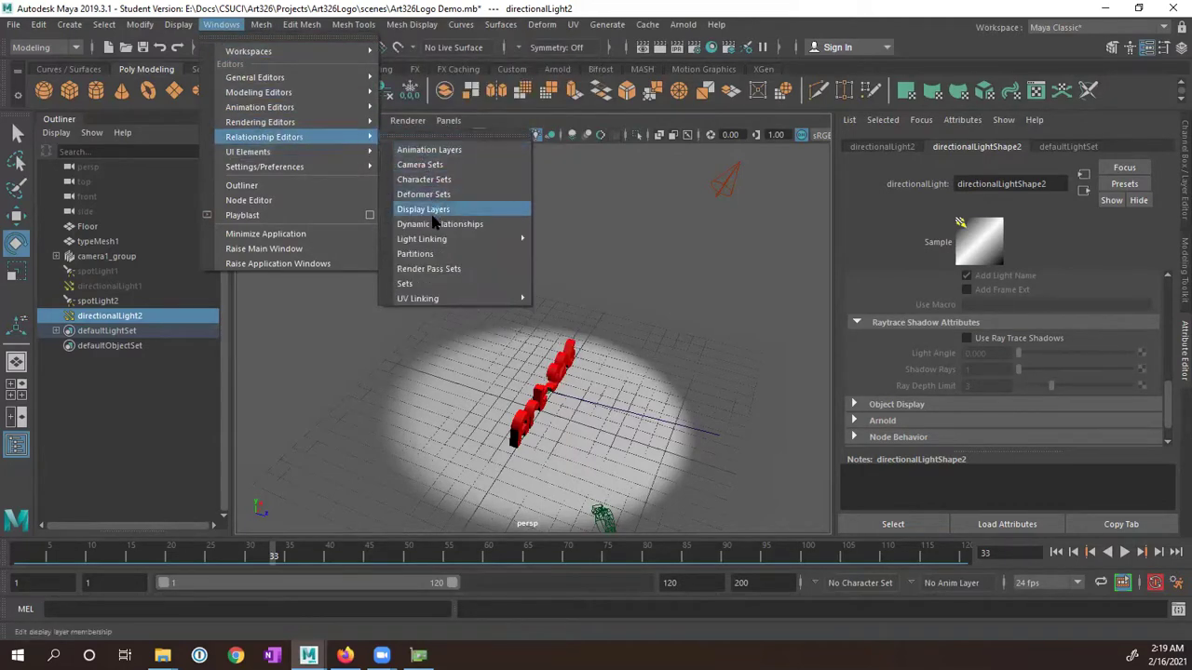
pyautogui.moveTo(433, 241)
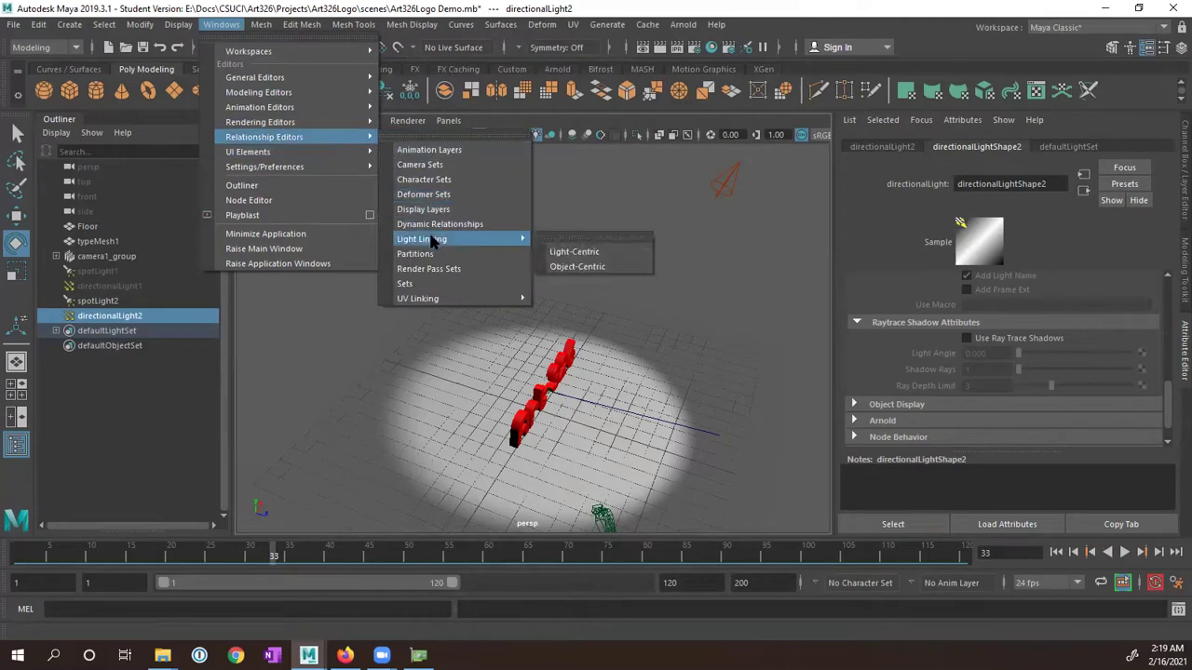
pyautogui.click(589, 253)
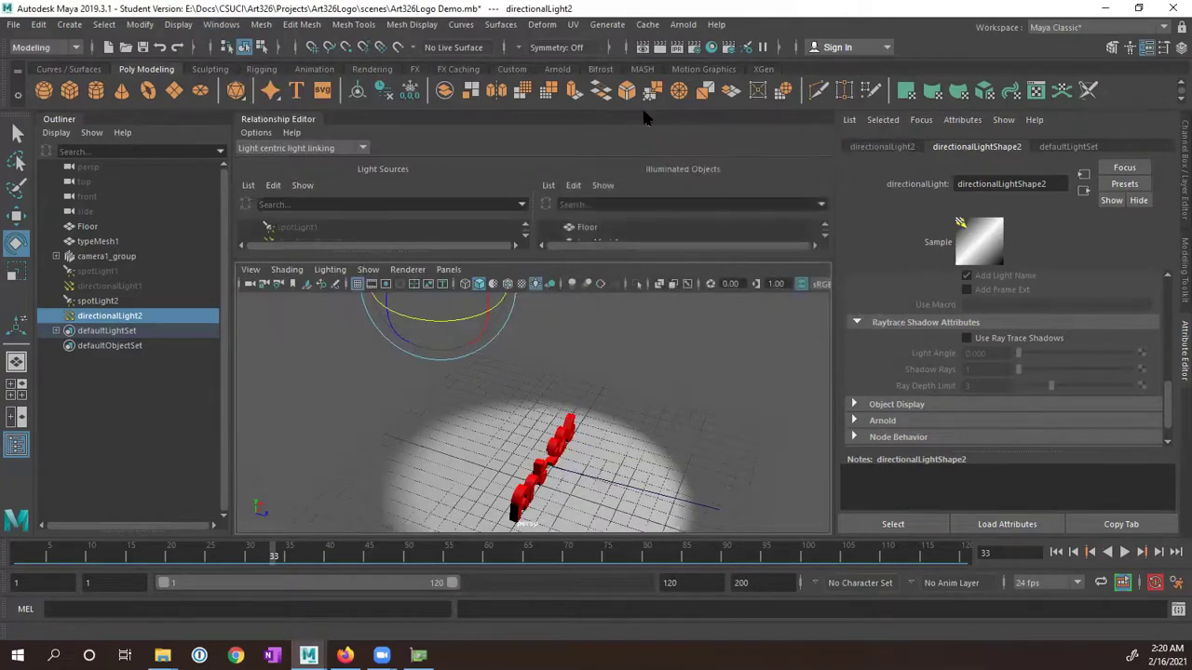
pyautogui.moveTo(317, 120); pyautogui.dragTo(673, 197)
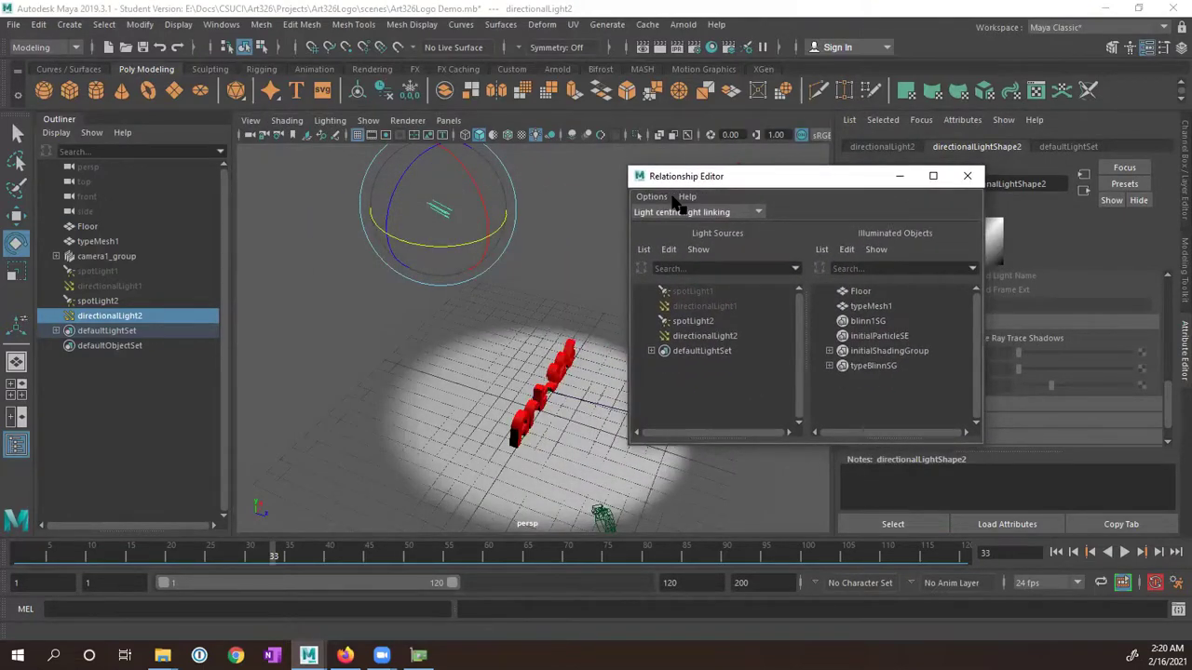
pyautogui.click(693, 337)
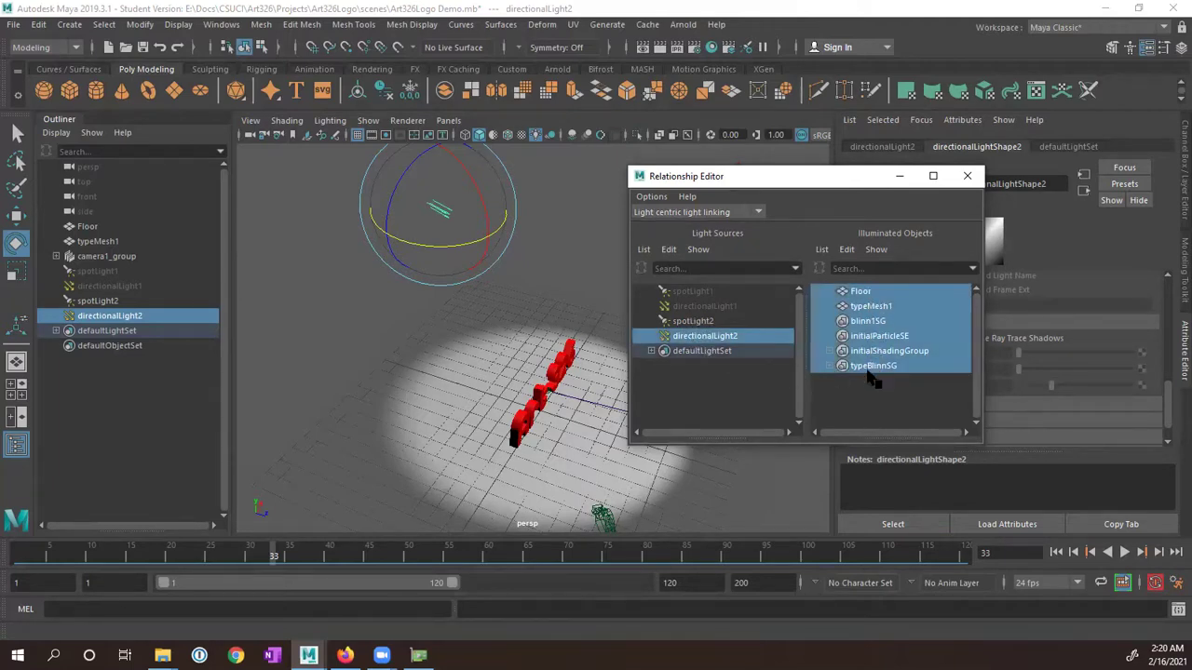
pyautogui.click(860, 291)
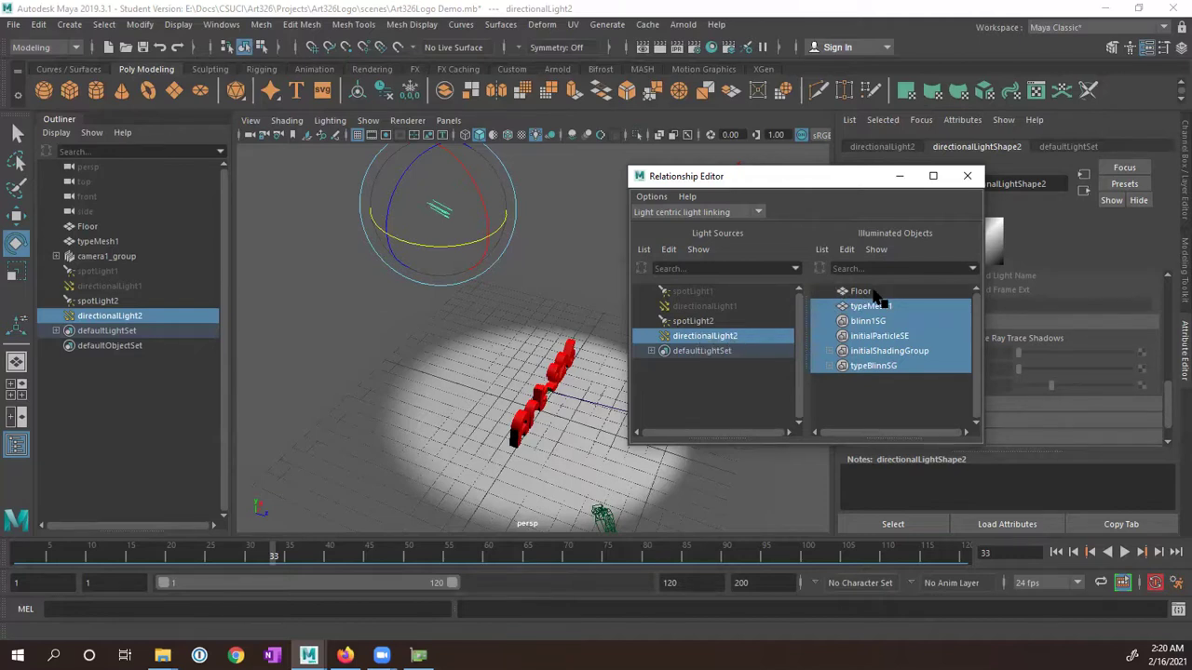
pyautogui.click(968, 177)
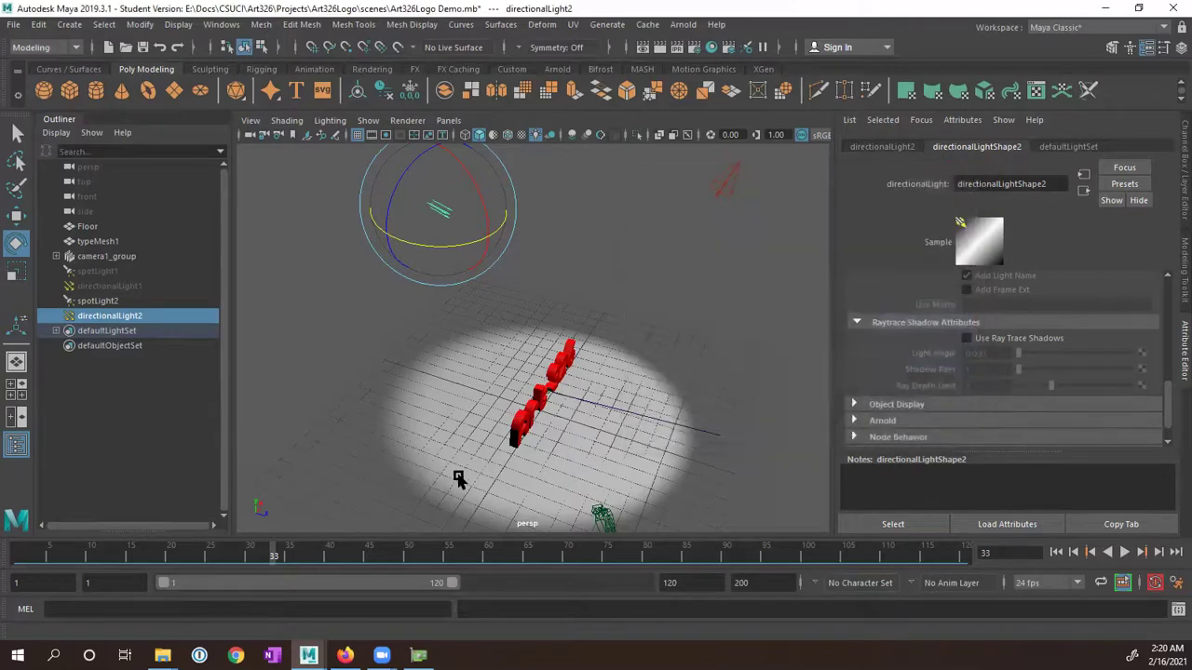
# - Play the animation briefly in the camera1 view, stop at frame 30 and test-render that frame
pyautogui.click(614, 295)
pyautogui.press('space')
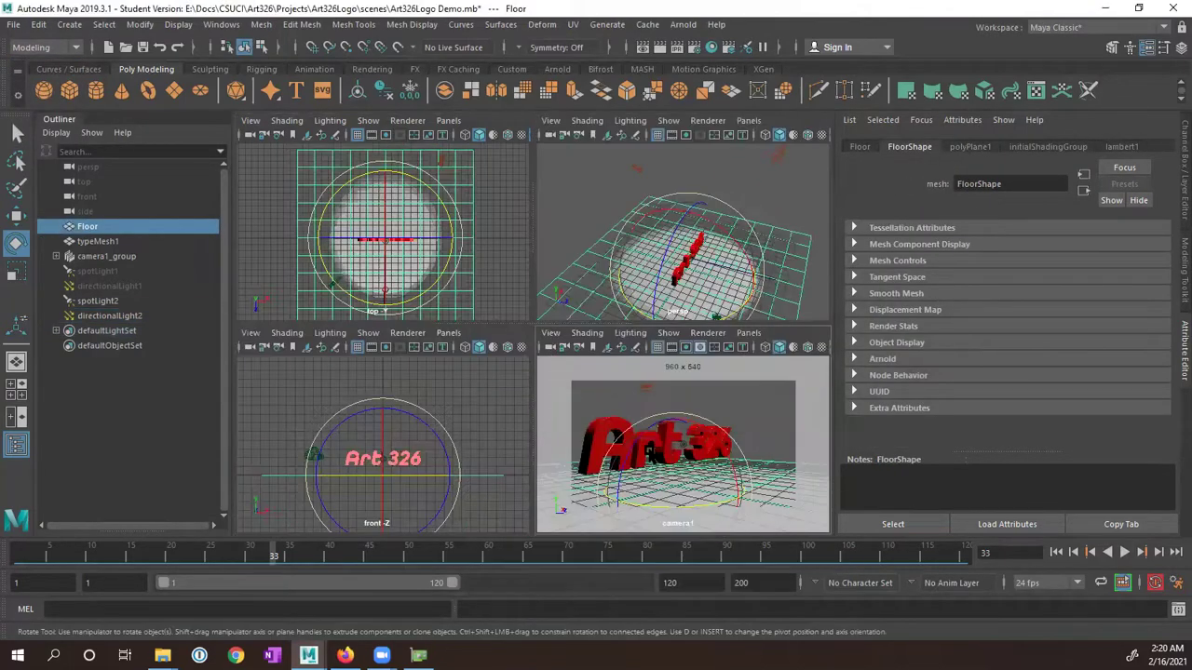
pyautogui.press('space')
pyautogui.click(648, 289)
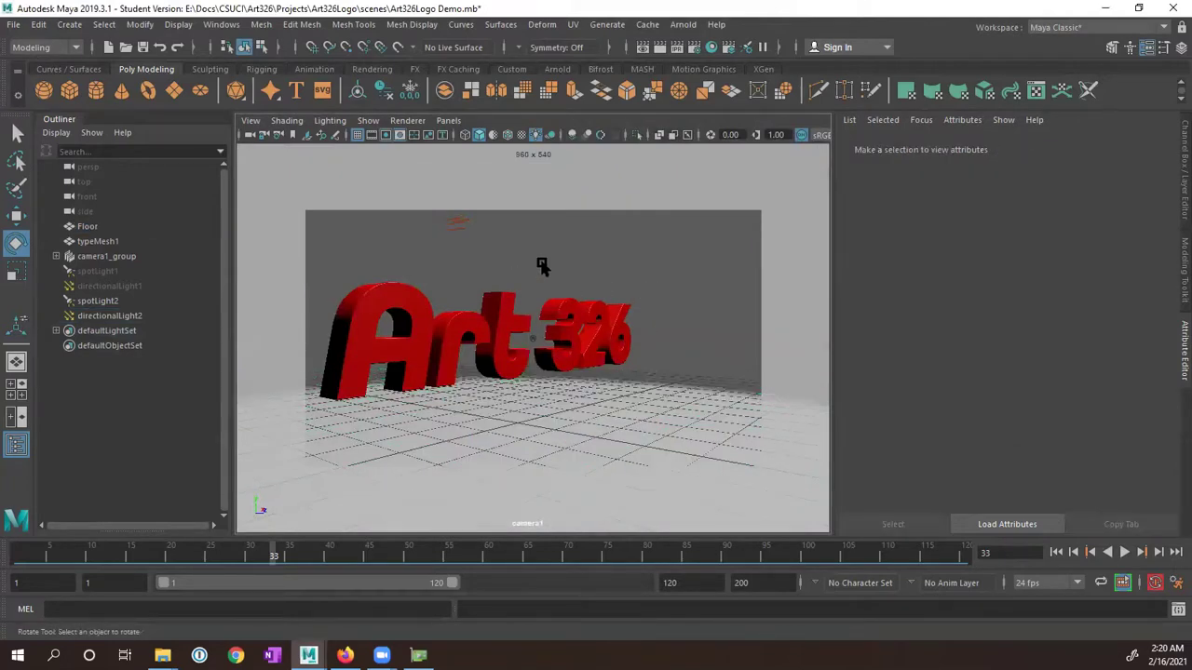
pyautogui.click(1122, 552)
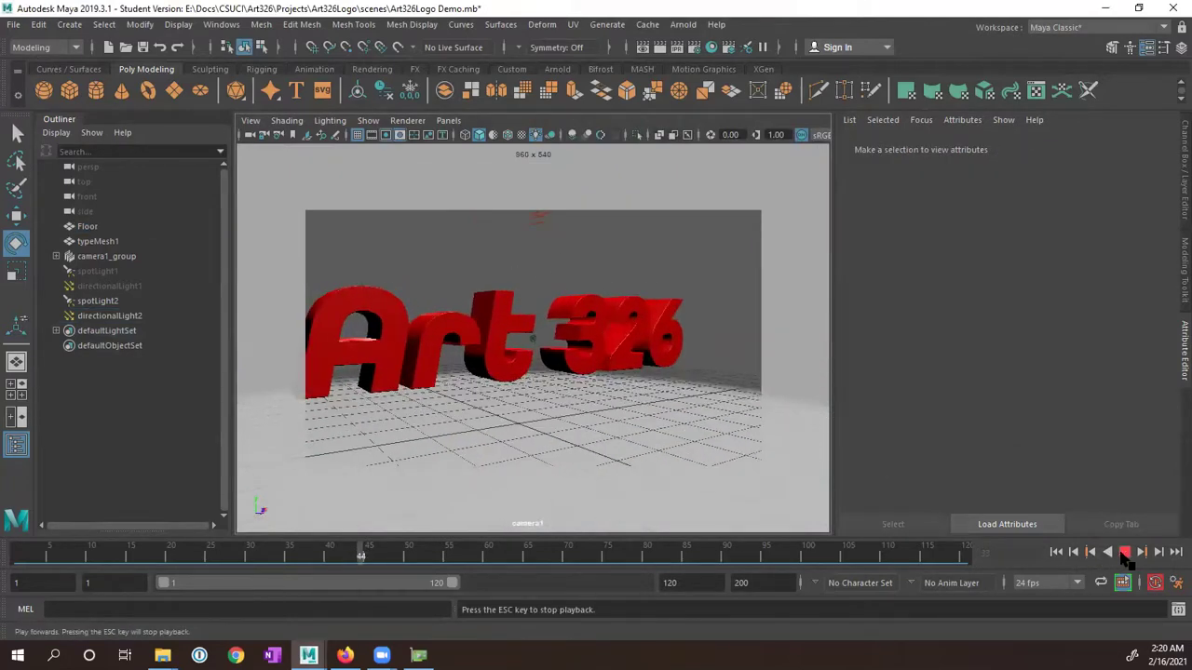
pyautogui.moveTo(326, 570); pyautogui.dragTo(249, 556)
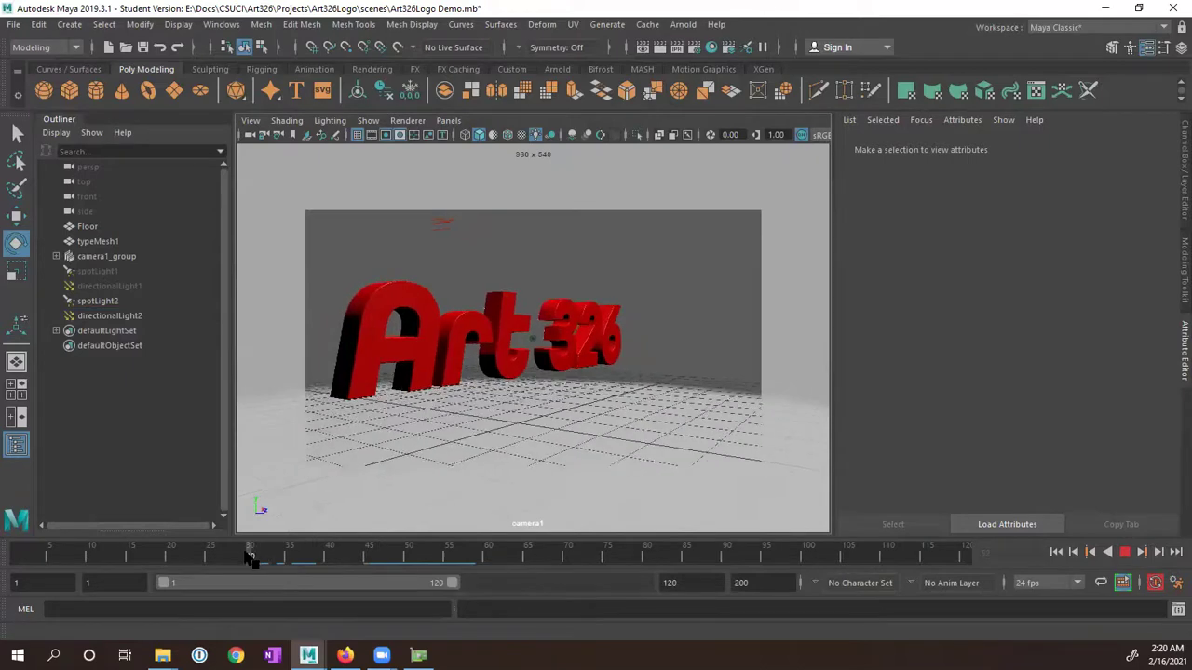
pyautogui.click(660, 47)
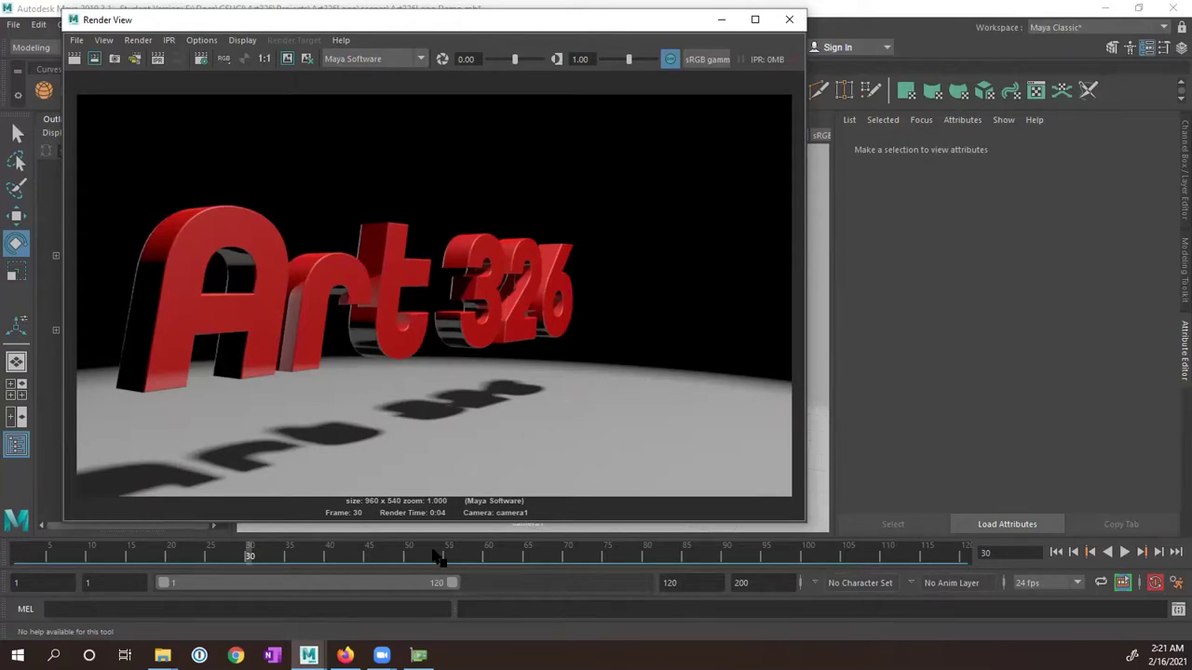
# - Close the render and play and scrub the camera1 animation to frame 64
pyautogui.moveTo(438, 557); pyautogui.dragTo(496, 556)
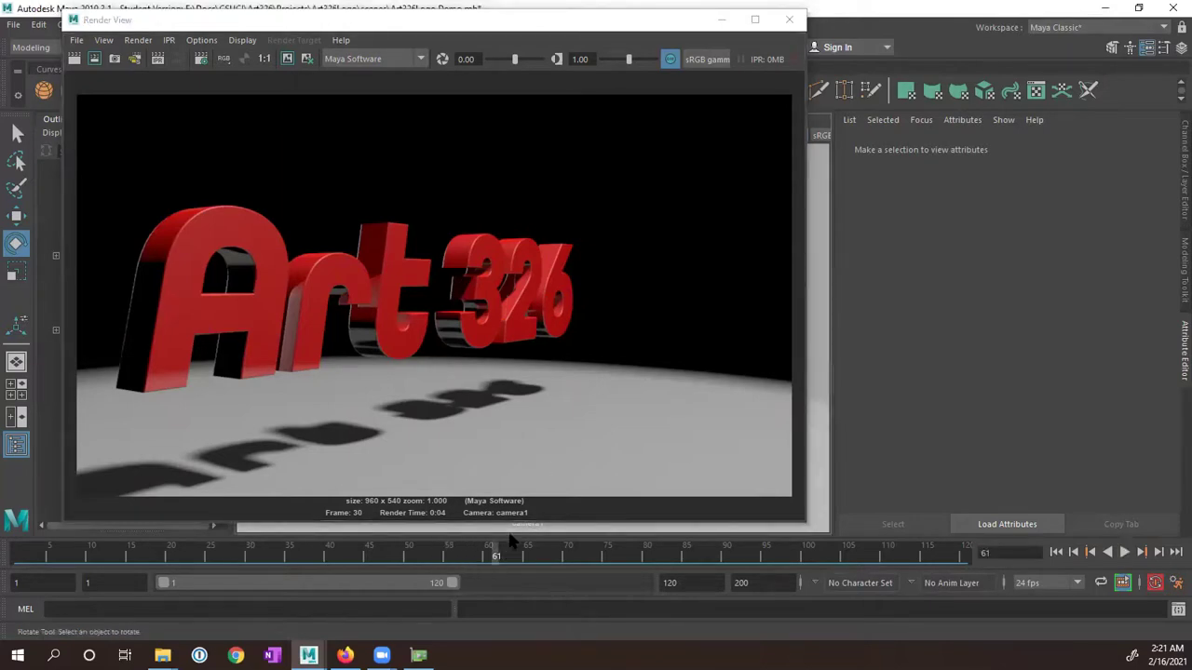
pyautogui.click(785, 20)
pyautogui.hotkey('alt', 'v')
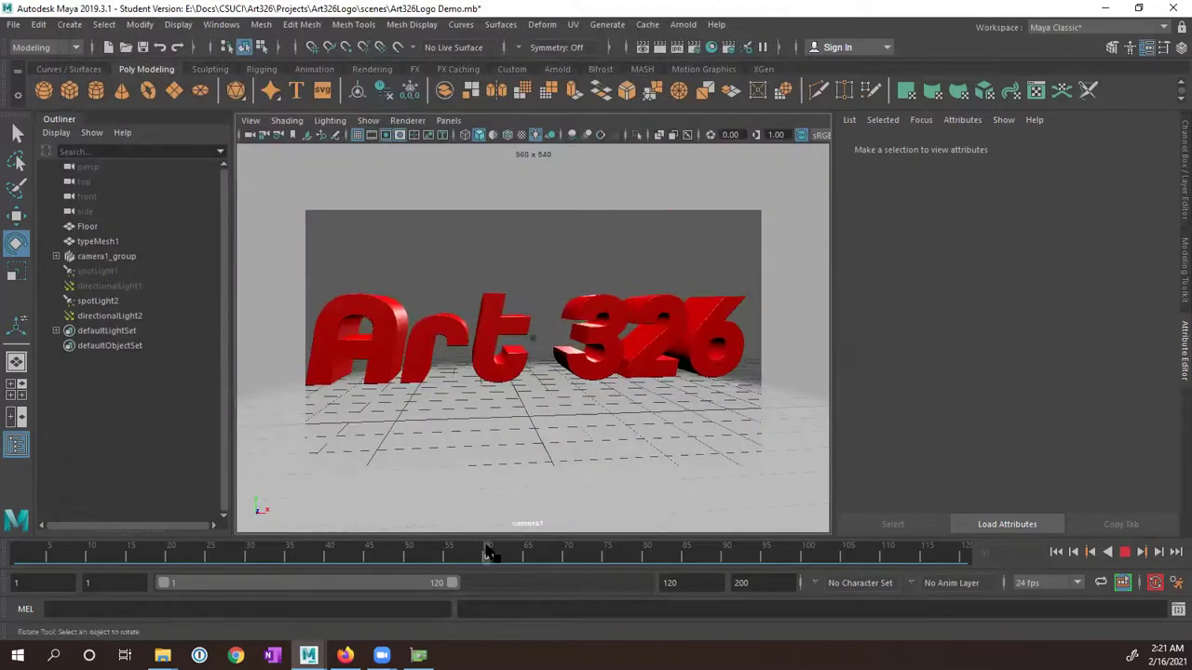
pyautogui.moveTo(487, 553); pyautogui.dragTo(520, 555)
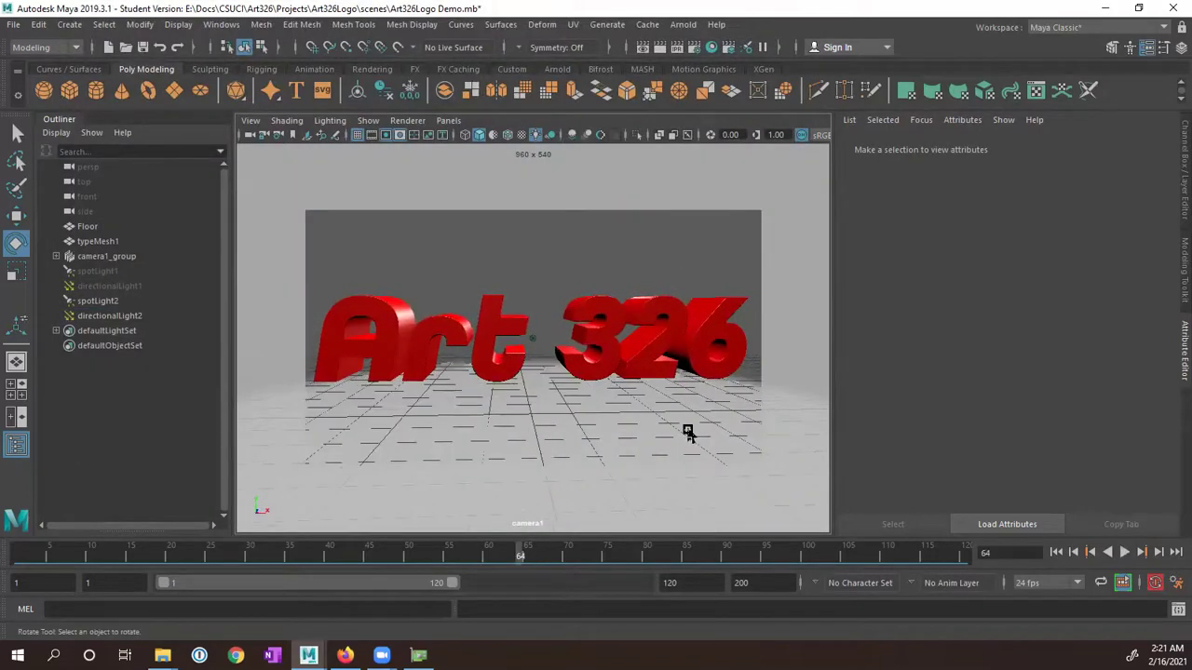
# - Test-render frame 64 from camera1 and save the scene, accepting the student version notice
pyautogui.click(659, 47)
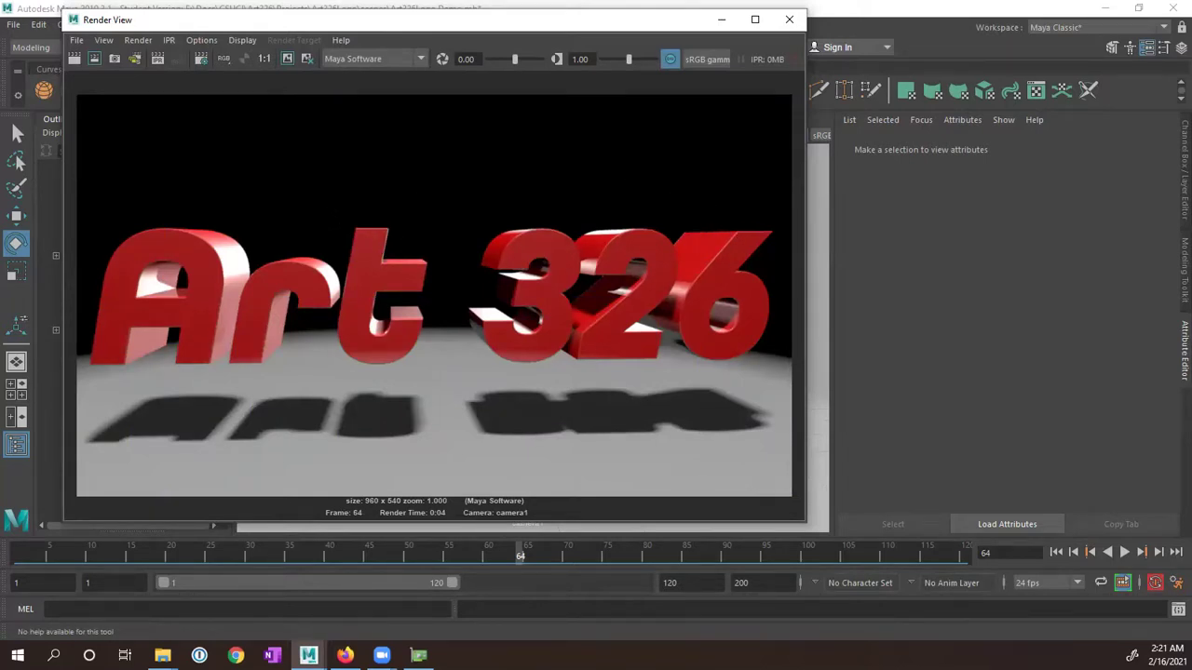
pyautogui.hotkey('ctrl', 's')
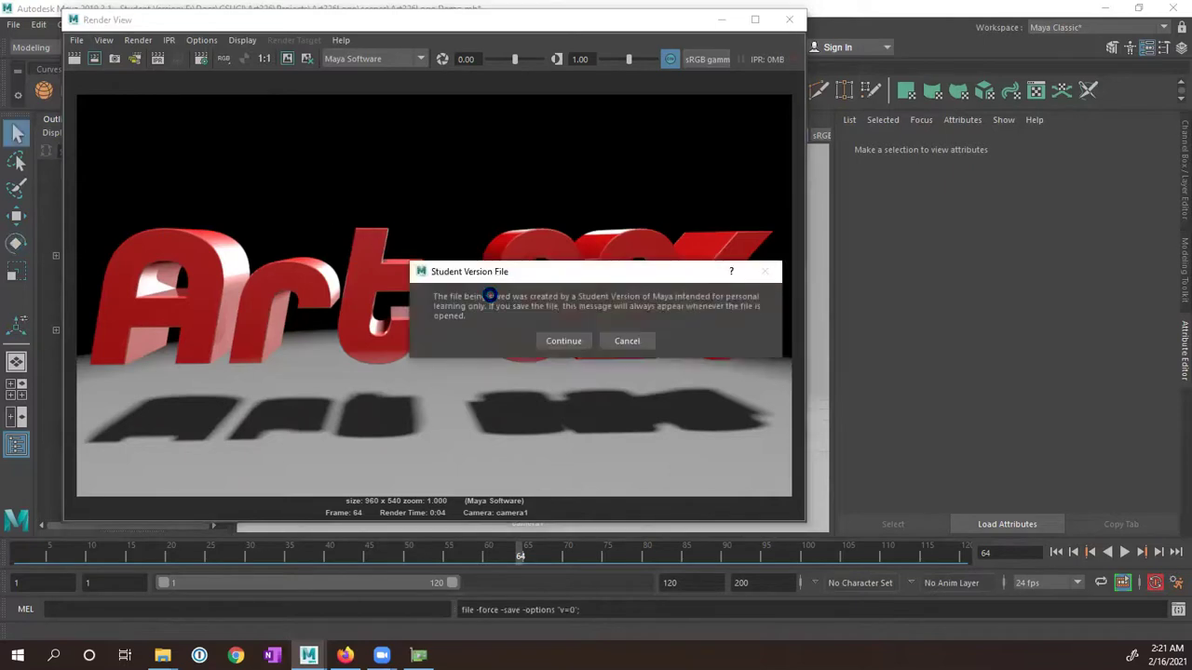
pyautogui.click(559, 342)
pyautogui.press('e')
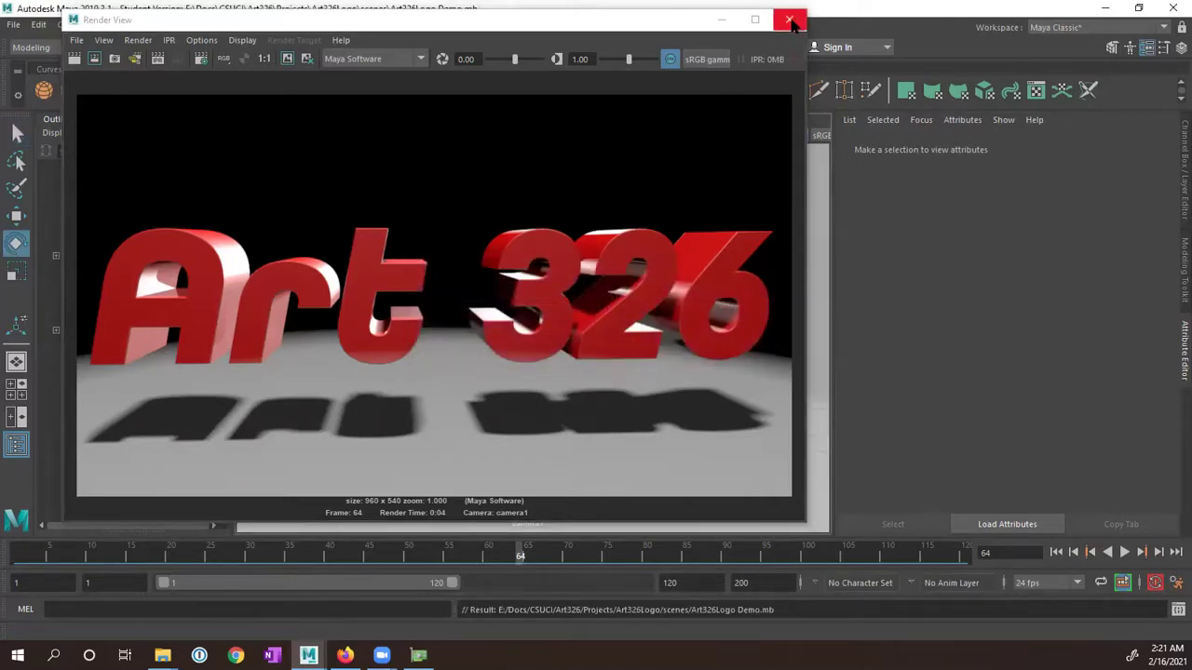
# - Play the animation briefly, close the test render and scrub the timeline to frame 29
pyautogui.hotkey('alt', 'v')
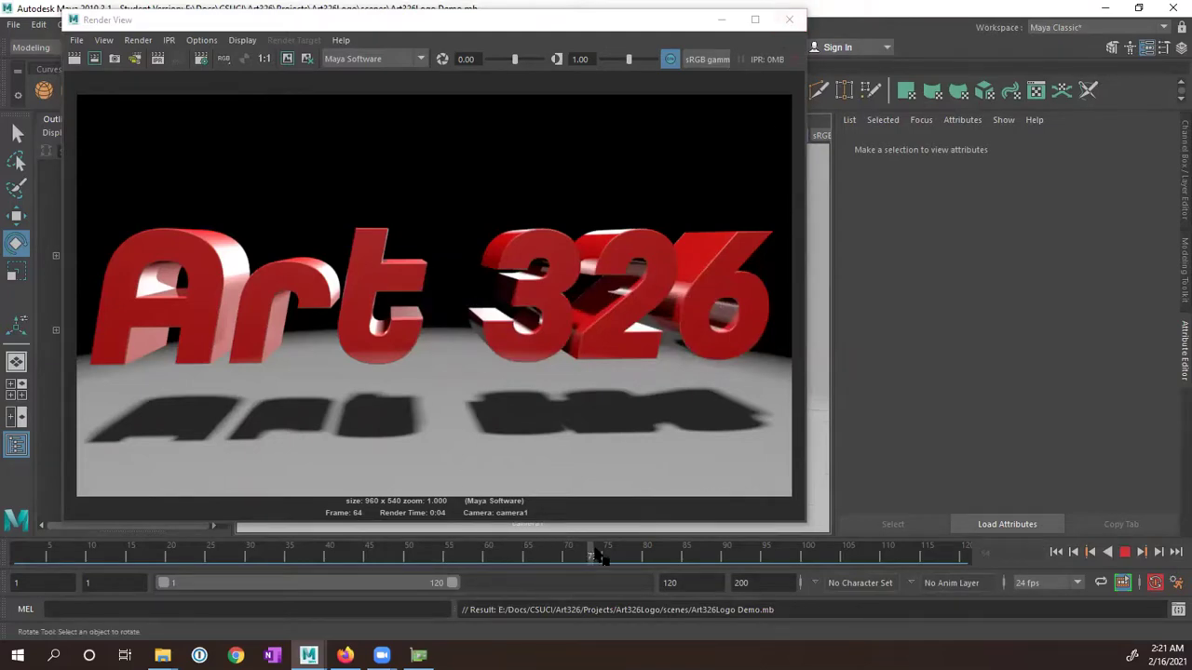
pyautogui.click(321, 556)
pyautogui.click(788, 19)
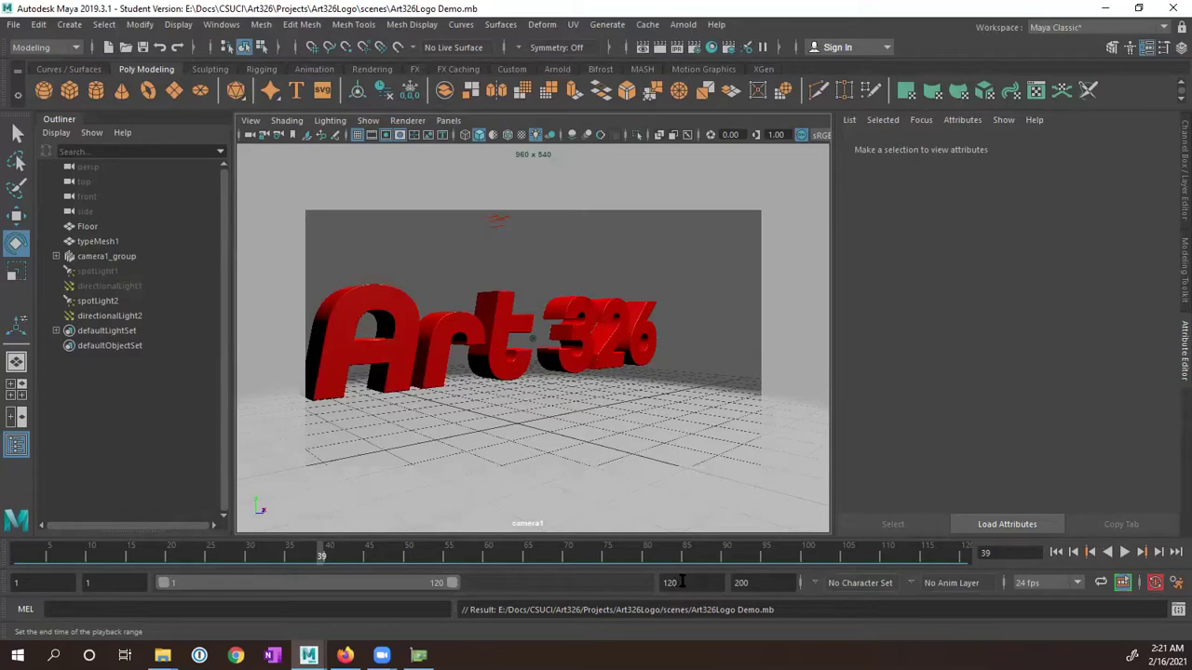
pyautogui.moveTo(607, 553)
pyautogui.mouseDown()
pyautogui.moveTo(13, 554)
pyautogui.moveTo(569, 528)
pyautogui.moveTo(936, 548)
pyautogui.moveTo(115, 549)
pyautogui.moveTo(269, 540)
pyautogui.moveTo(242, 545)
pyautogui.mouseUp()
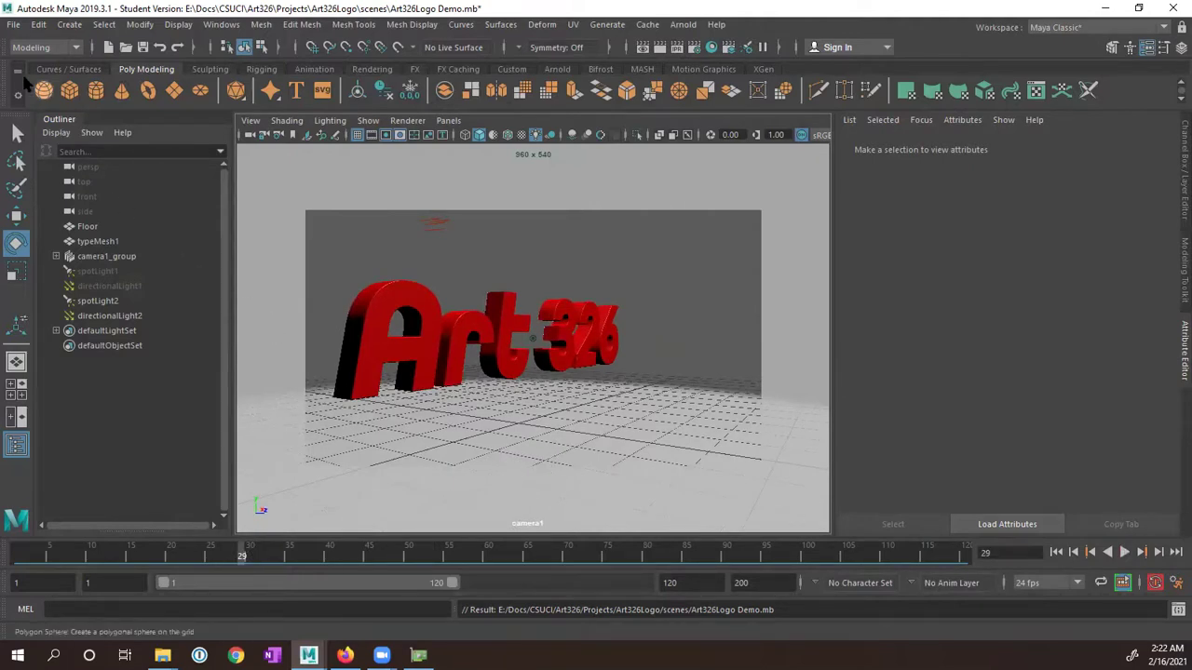
# - Set the current project to the Art326Logo folder in E:\Docs\CSUCI\Art326\Projects
pyautogui.click(14, 25)
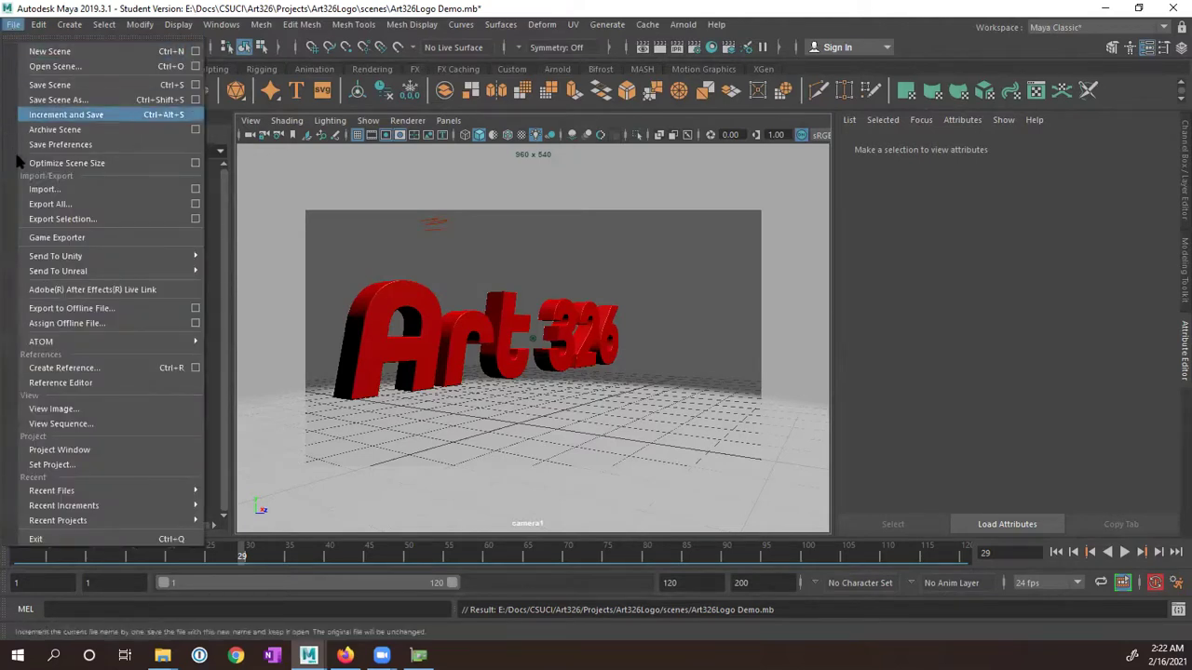
pyautogui.click(70, 467)
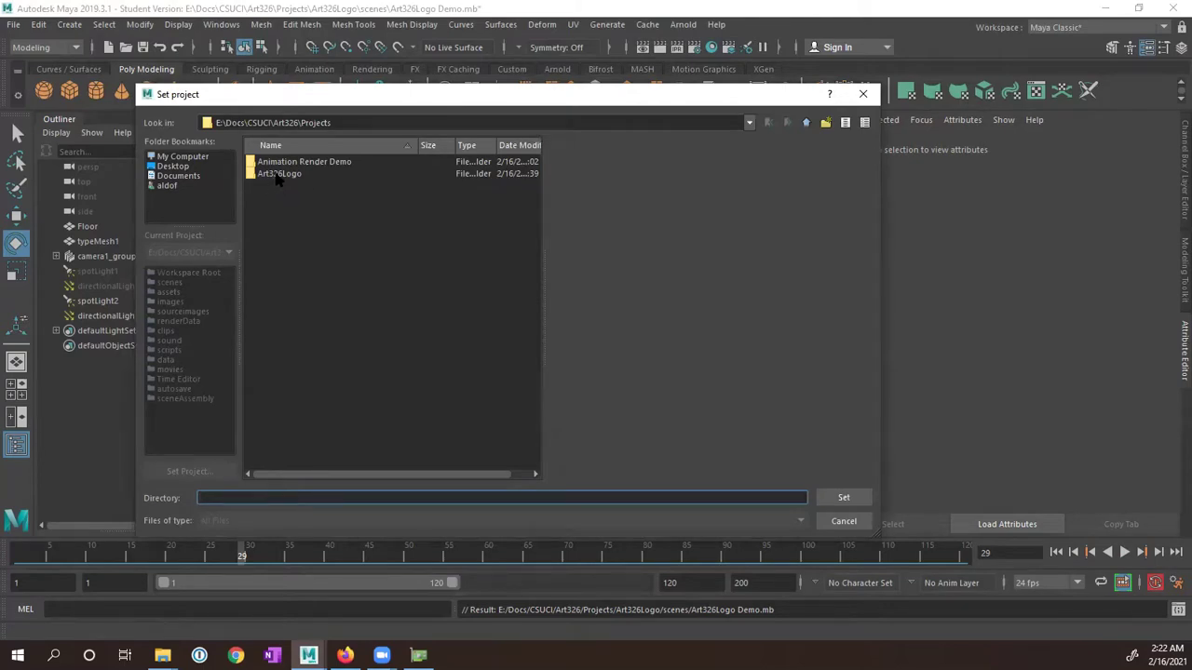
pyautogui.click(277, 177)
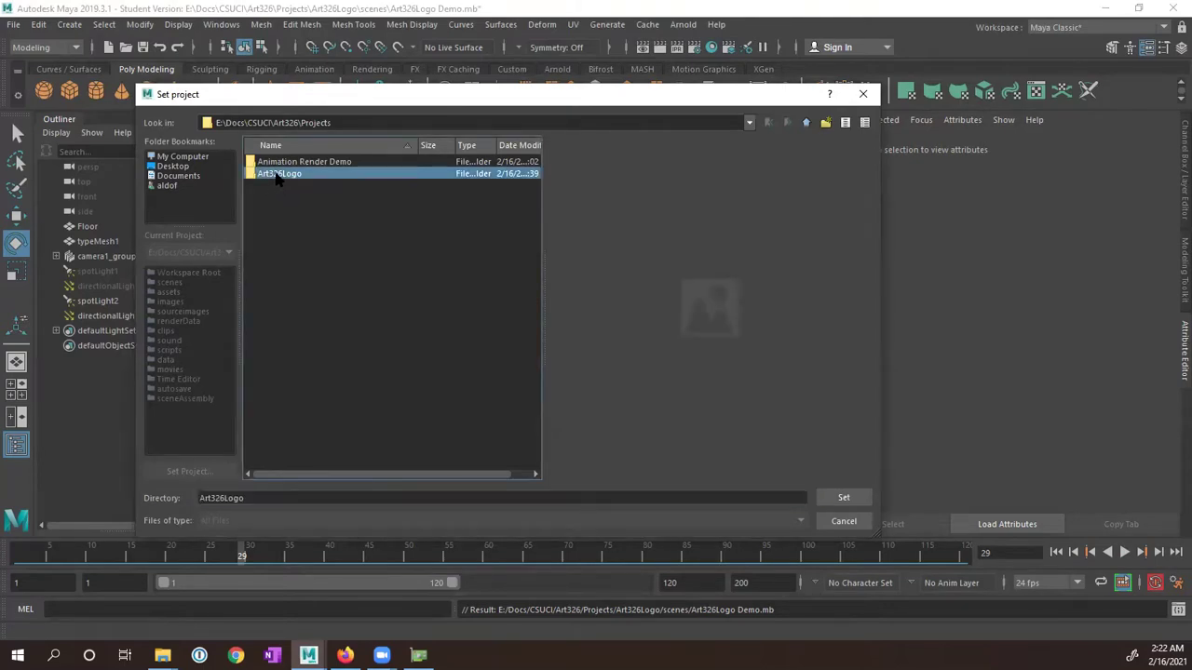
pyautogui.click(857, 500)
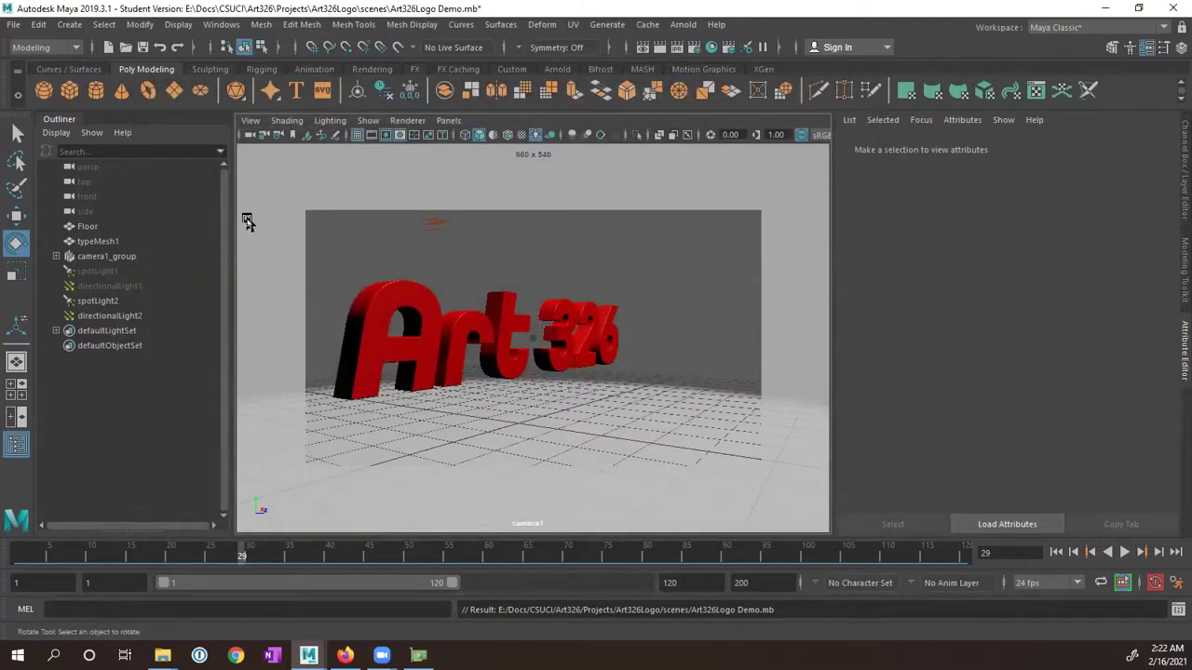
# - Check the Art326Logo project's primary folder locations, including where images are stored, and dismiss the project settings without changes
pyautogui.click(14, 24)
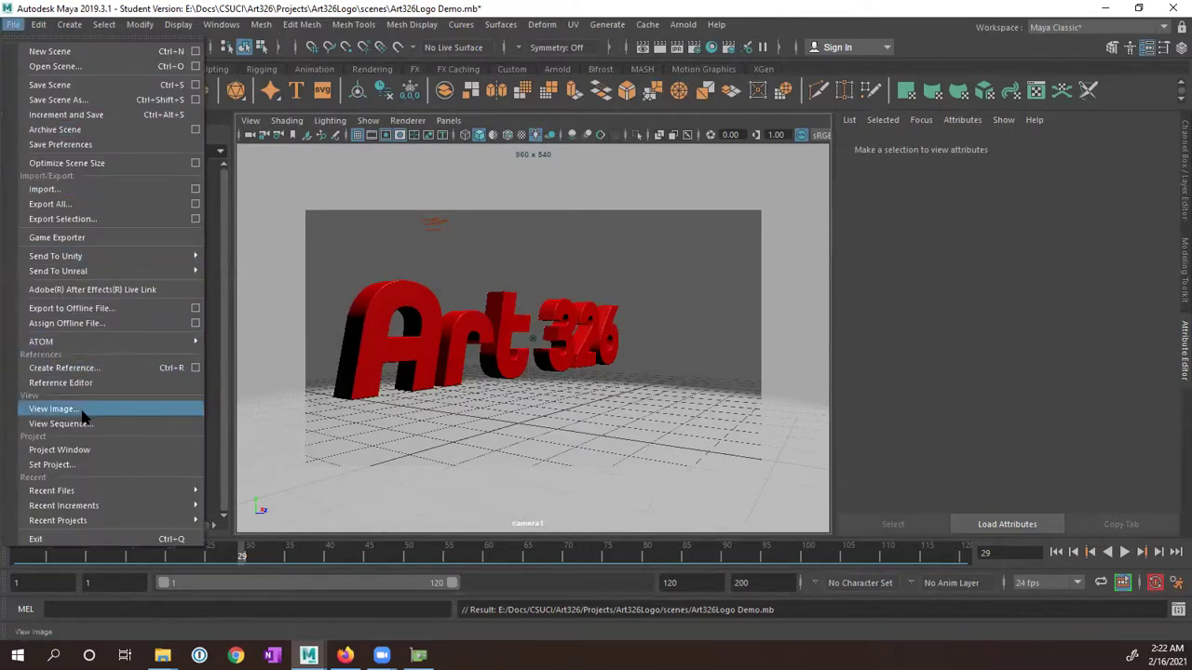
pyautogui.click(83, 452)
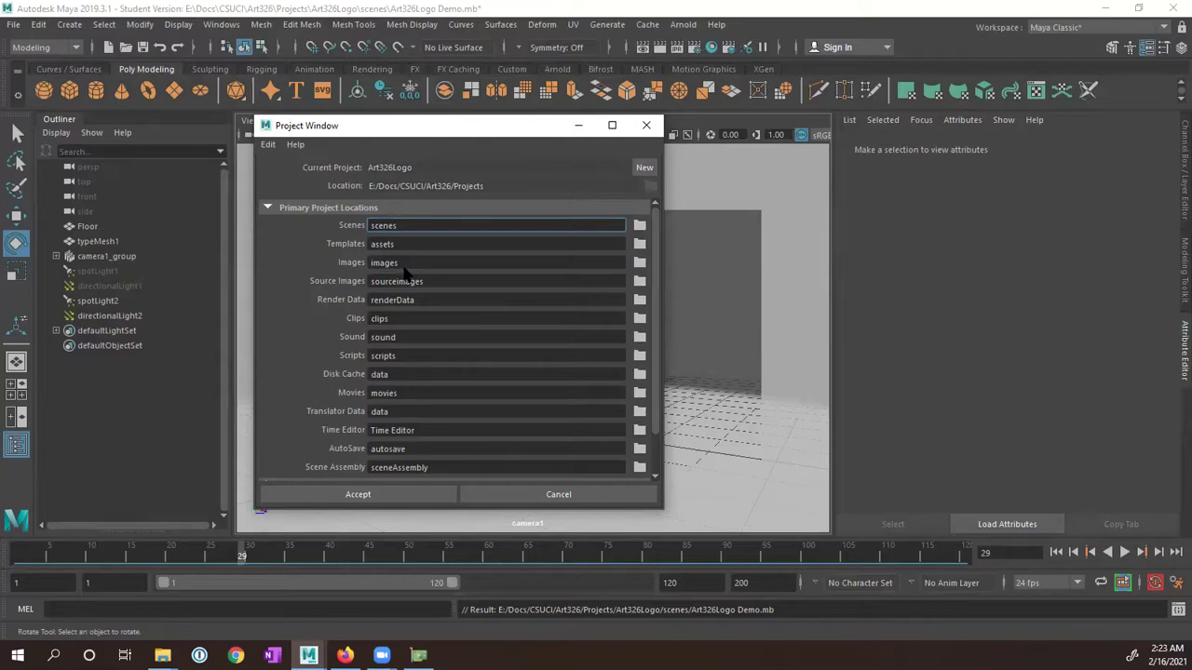
pyautogui.click(544, 499)
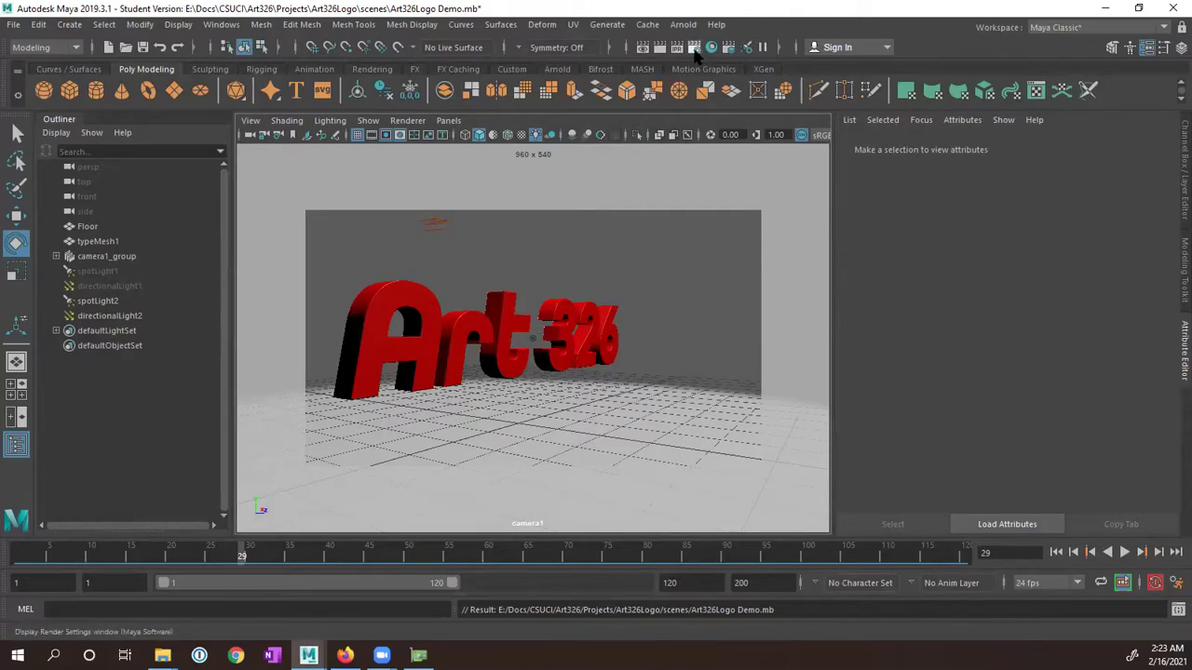
# - Bring up the common render settings and set the output file name prefix to Art326Logo
pyautogui.click(693, 49)
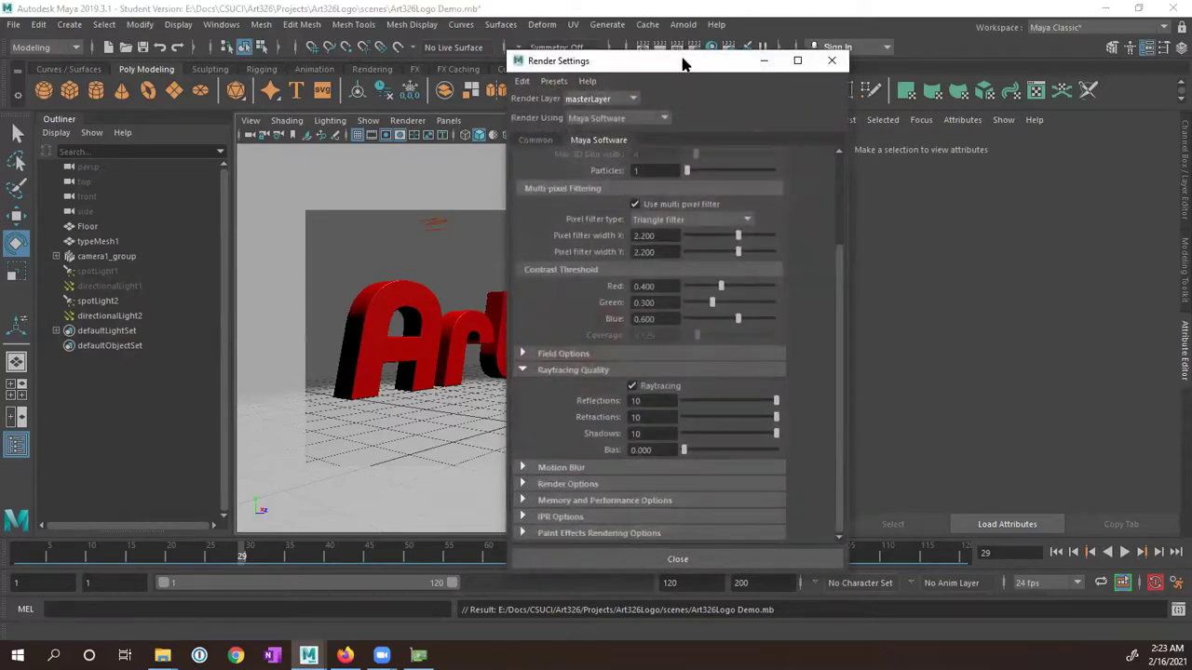
pyautogui.moveTo(683, 64); pyautogui.dragTo(508, 93)
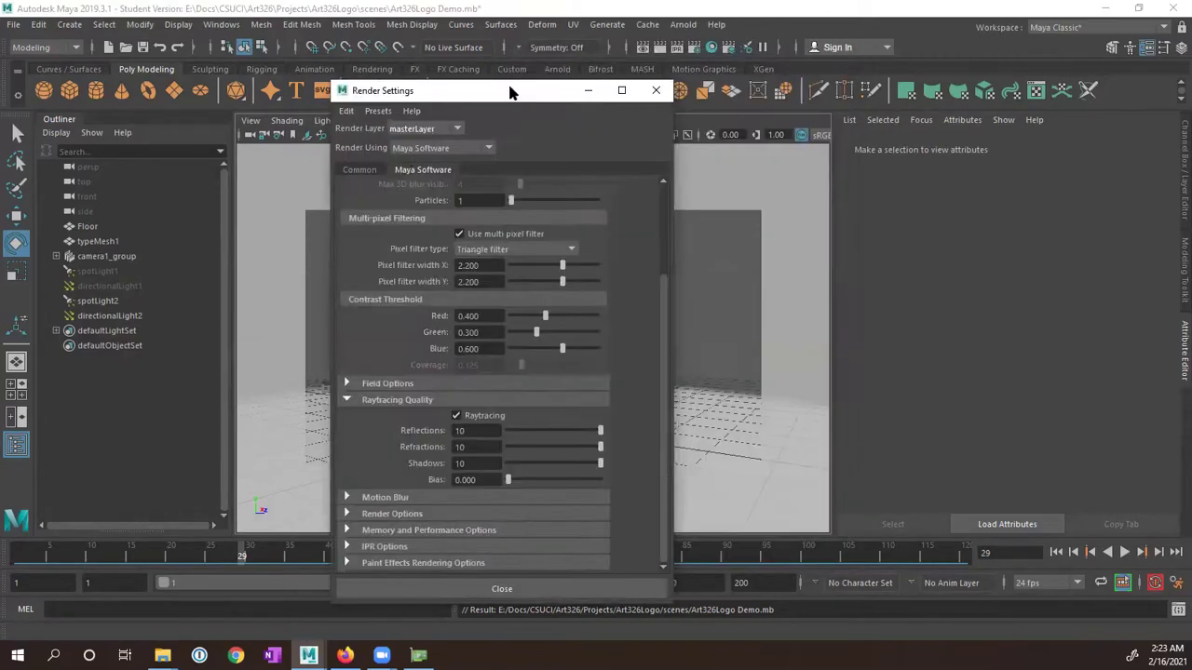
pyautogui.click(363, 173)
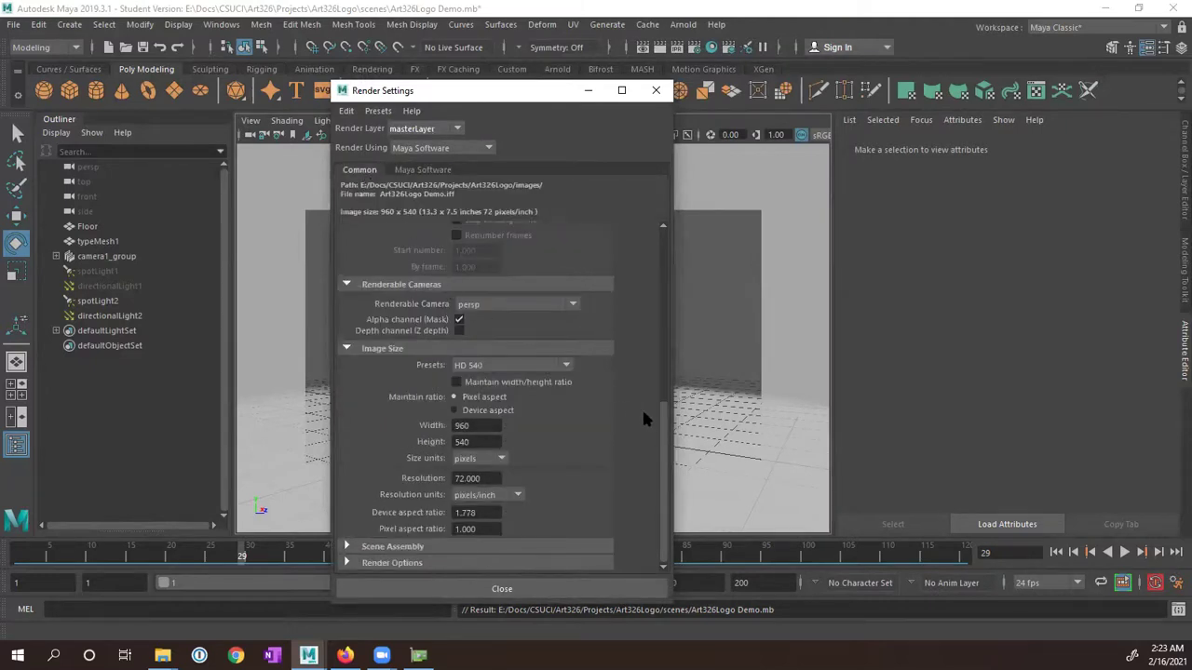
pyautogui.moveTo(663, 428); pyautogui.dragTo(667, 223)
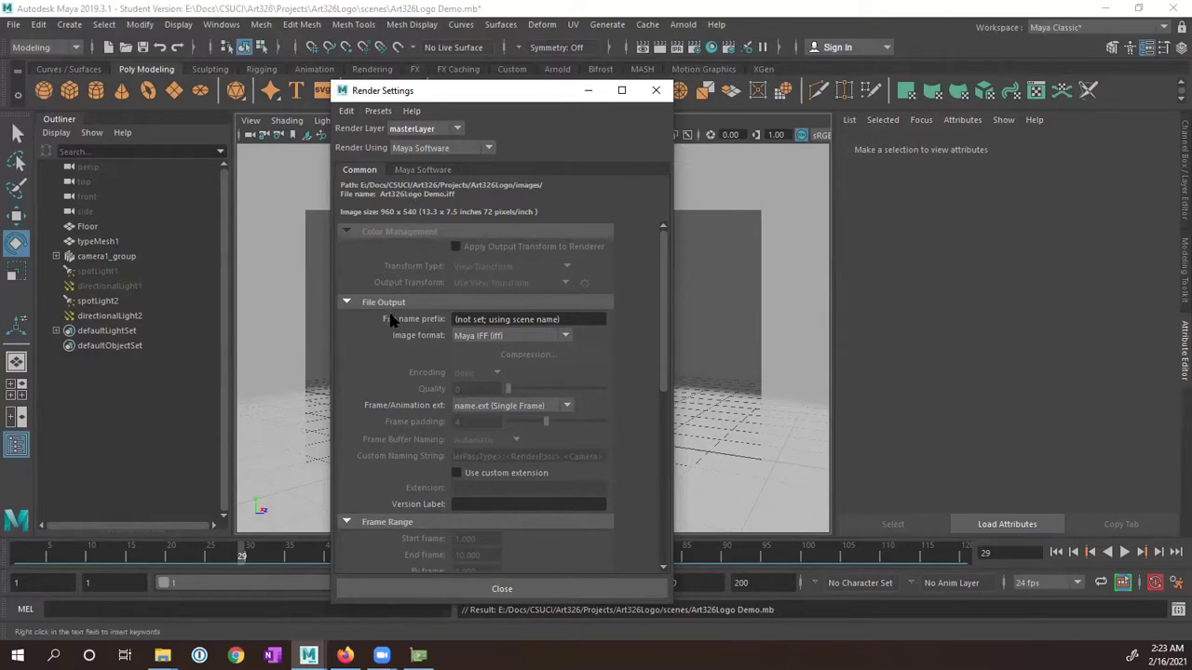
pyautogui.doubleClick(502, 320)
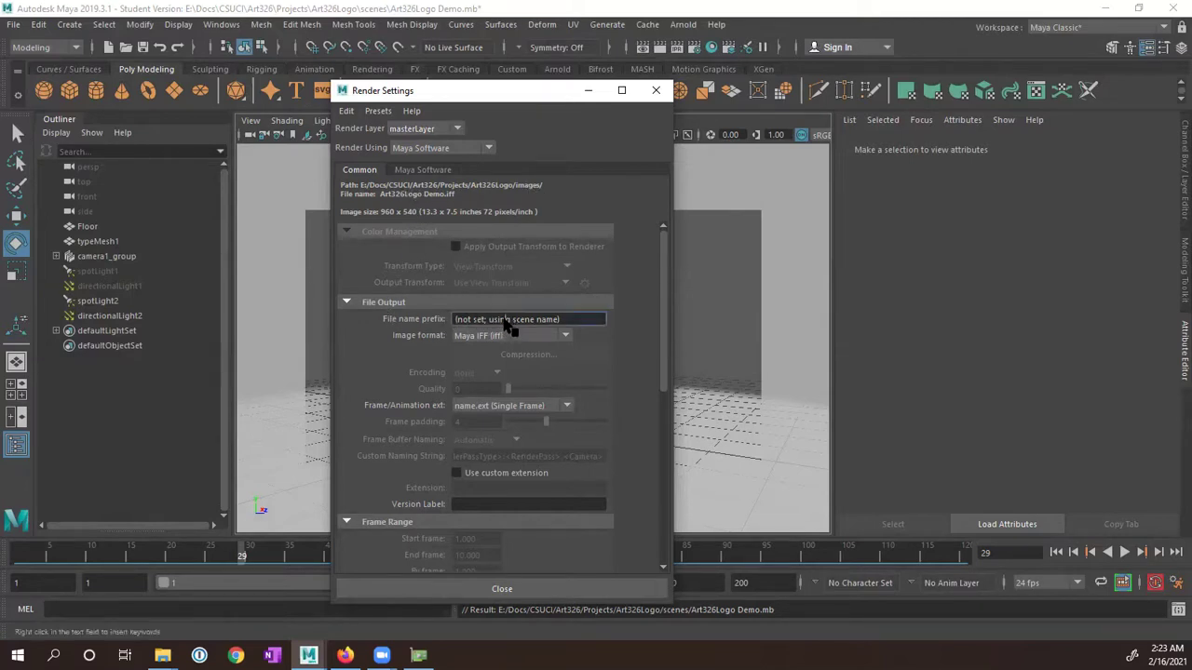
pyautogui.tripleClick(510, 319)
pyautogui.write('Art326Logo')
# - Set the render's image format to Tiff (tif)
pyautogui.click(486, 336)
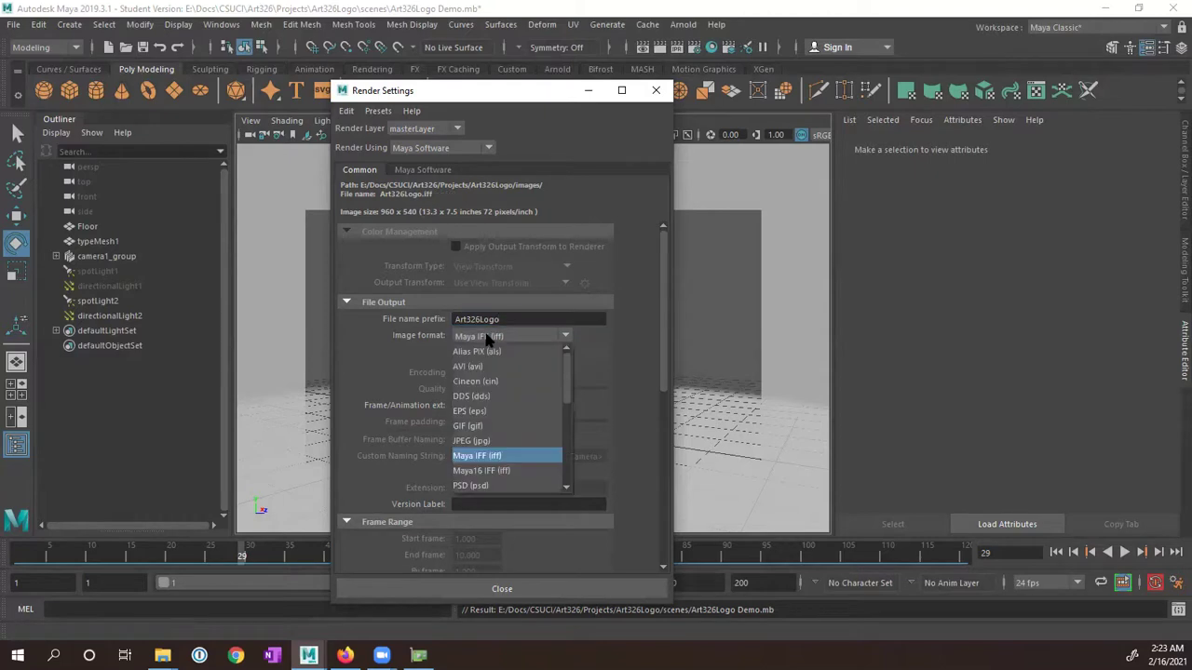
pyautogui.scroll(-4, 519, 398)
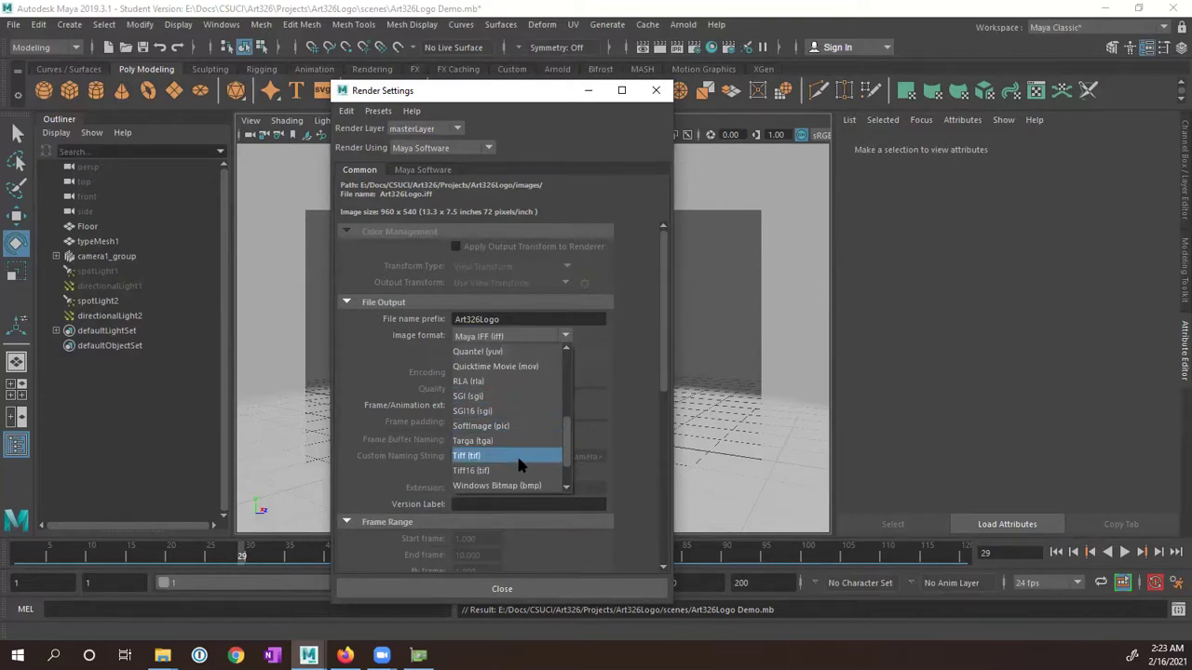
pyautogui.scroll(3, 516, 452)
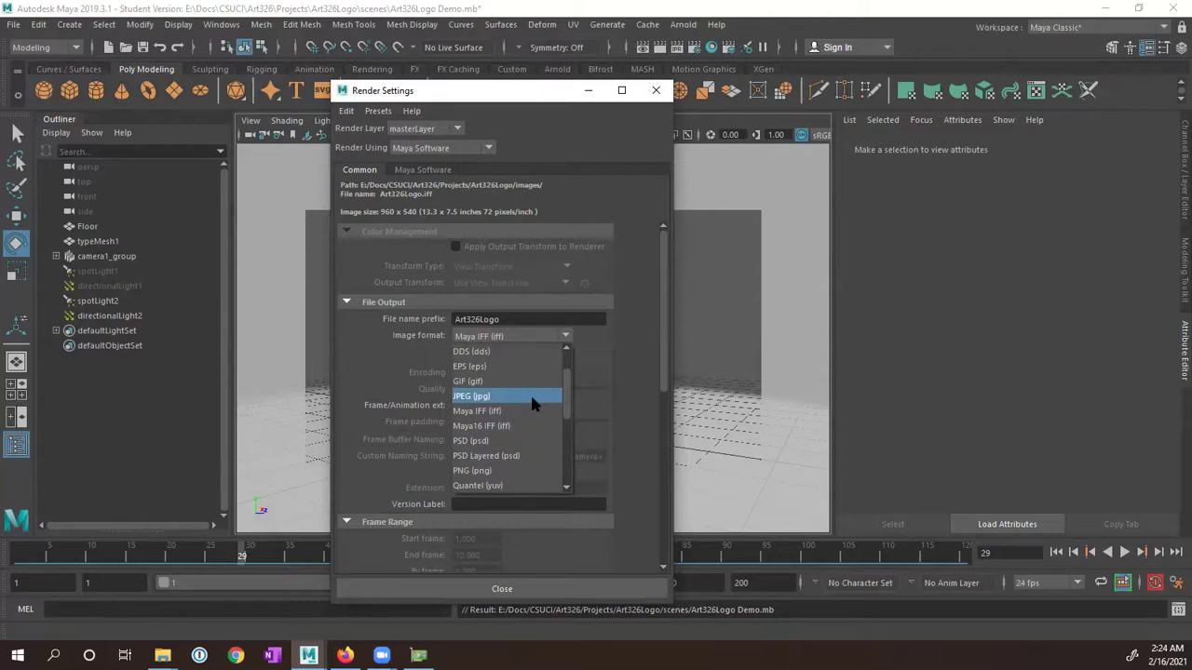
pyautogui.scroll(-3, 531, 400)
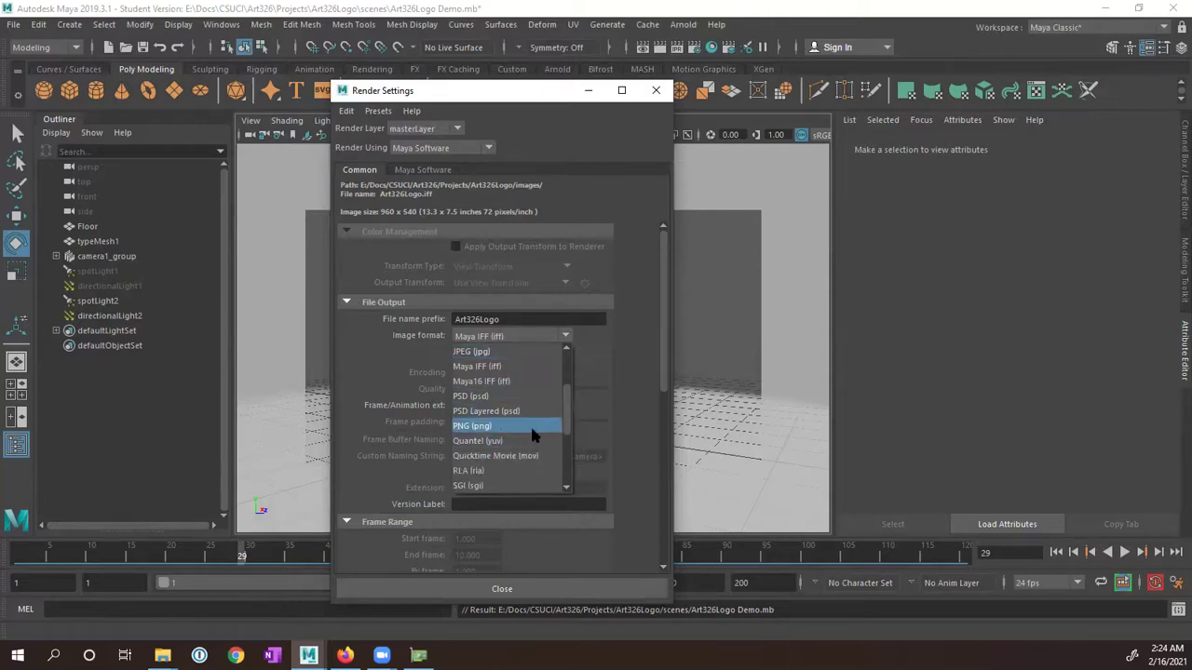
pyautogui.scroll(-2, 532, 432)
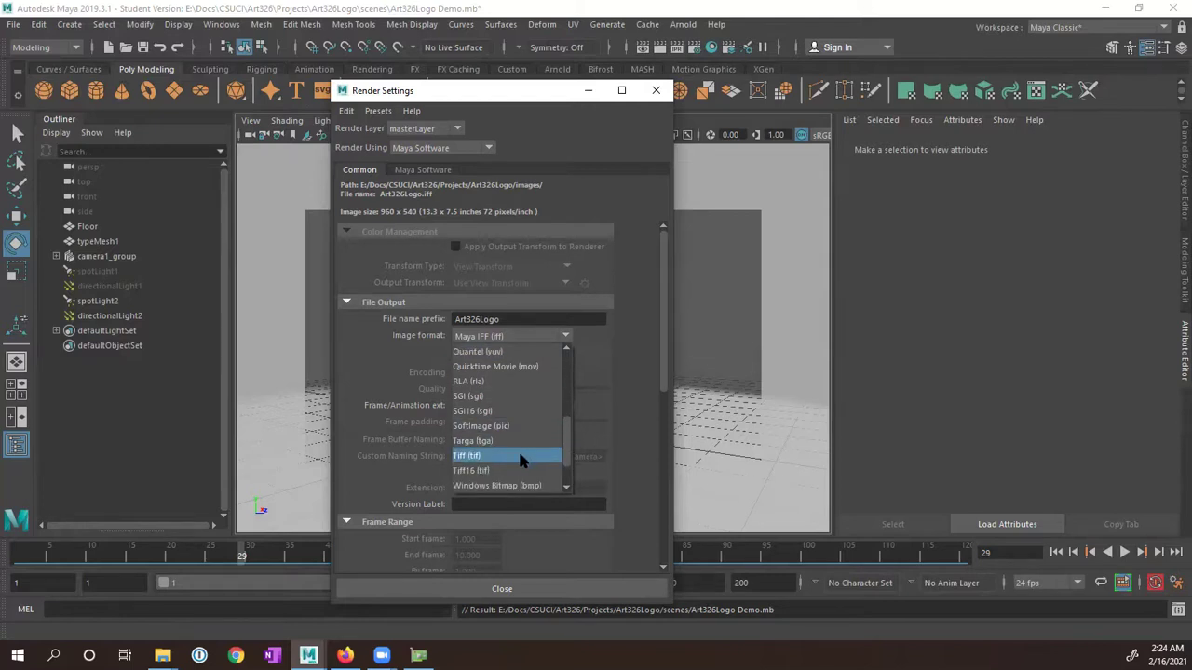
pyautogui.click(521, 457)
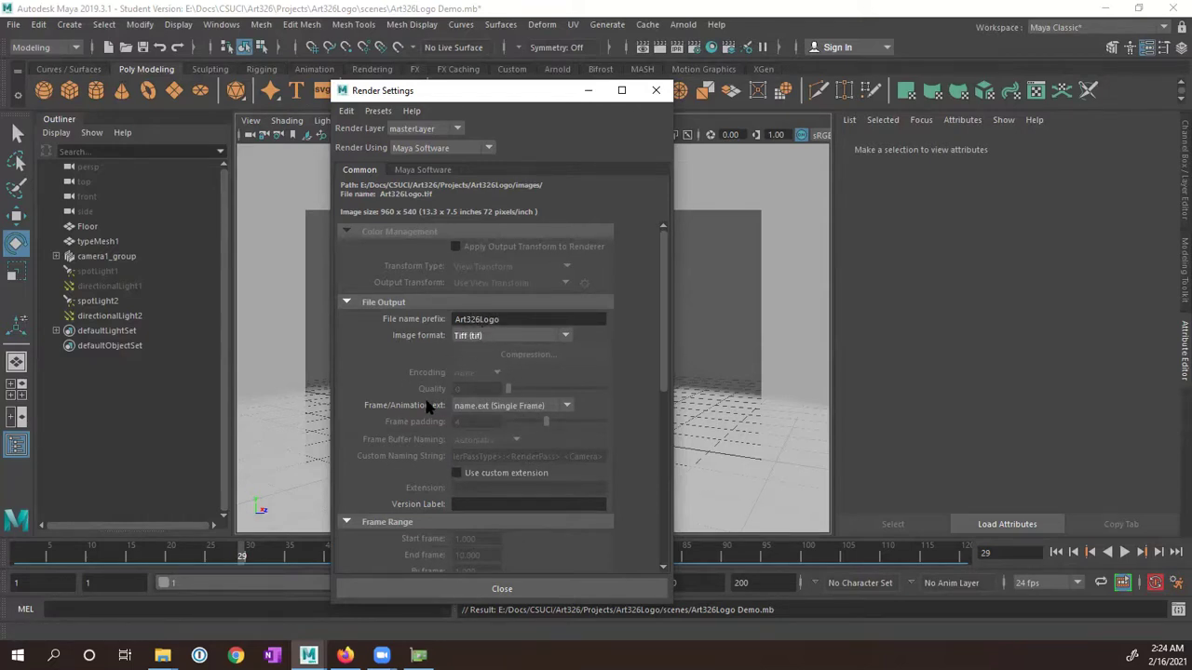
# - Set the frame/animation extension to name.#.ext with a frame padding of 3
pyautogui.click(509, 408)
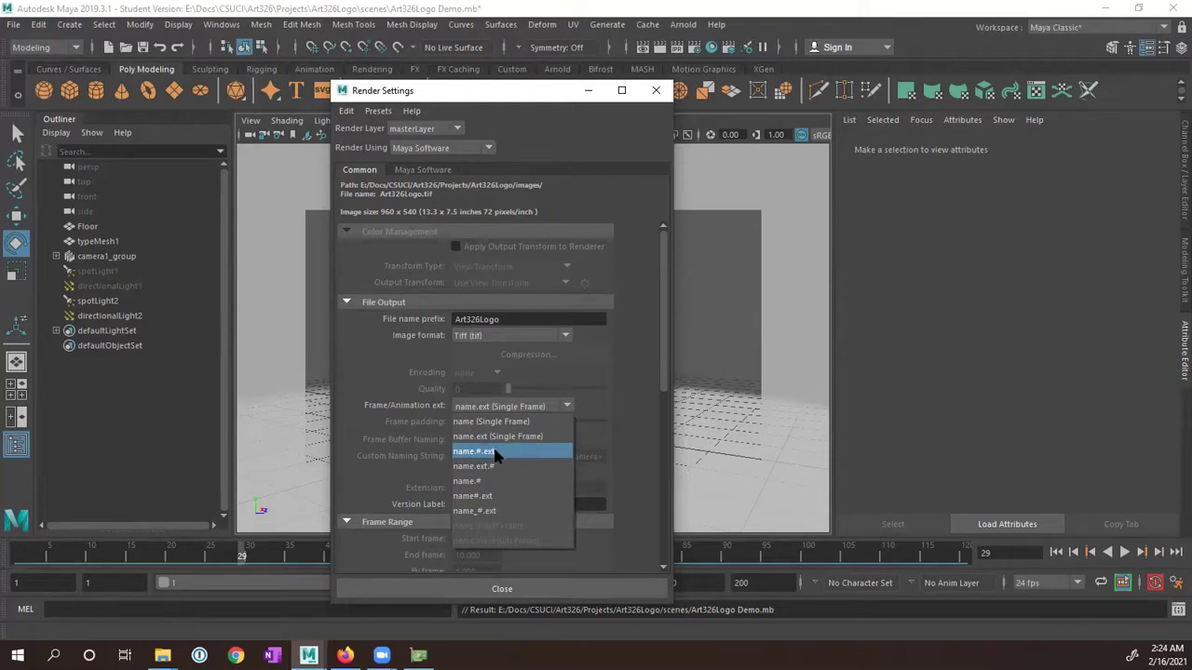
pyautogui.click(494, 449)
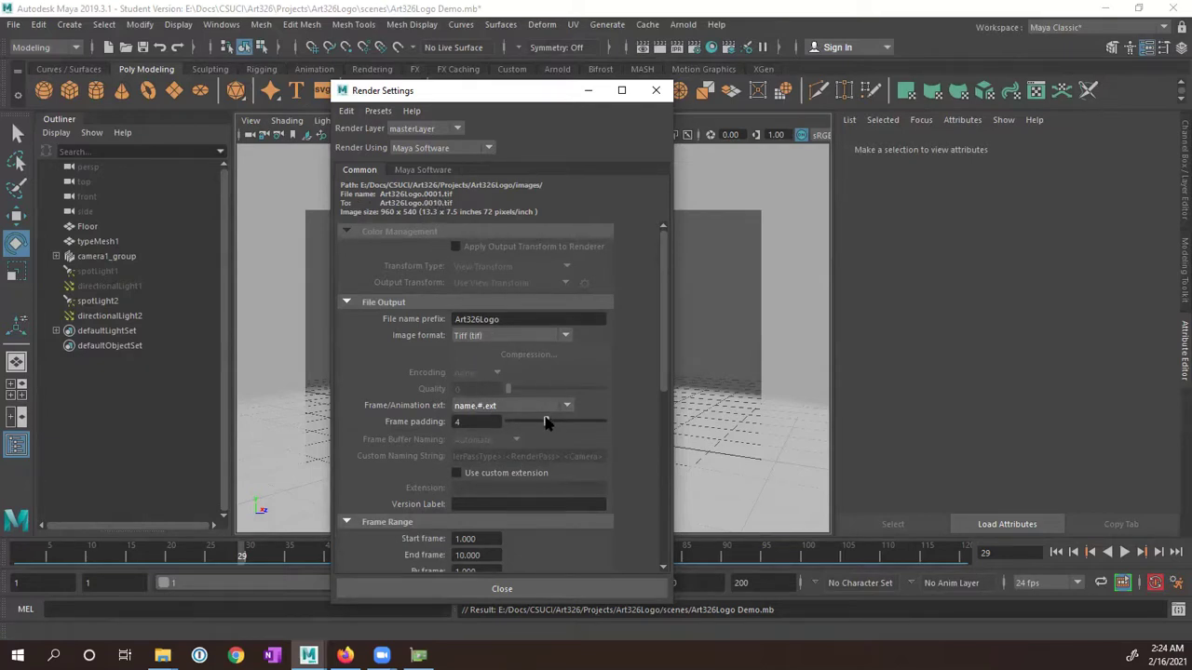
pyautogui.moveTo(546, 422); pyautogui.dragTo(537, 421)
# - Set the render's end frame to 120 and choose camera1 as the renderable camera
pyautogui.scroll(-3, 589, 407)
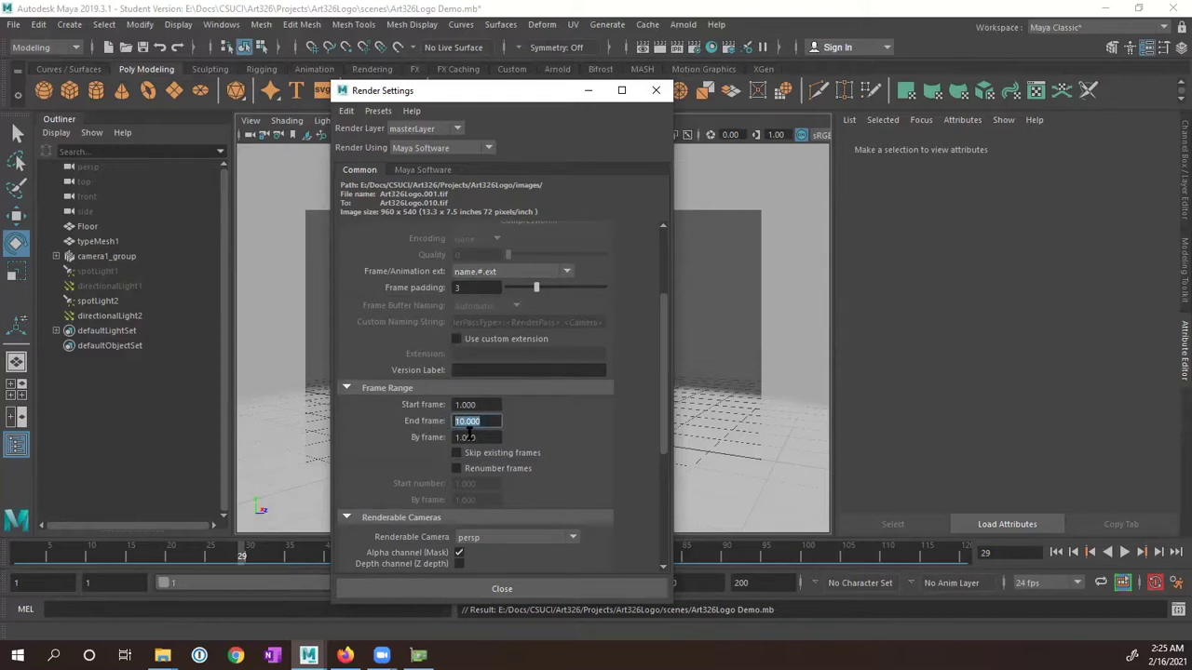
pyautogui.write('120')
pyautogui.scroll(-2, 551, 414)
pyautogui.scroll(-4, 557, 404)
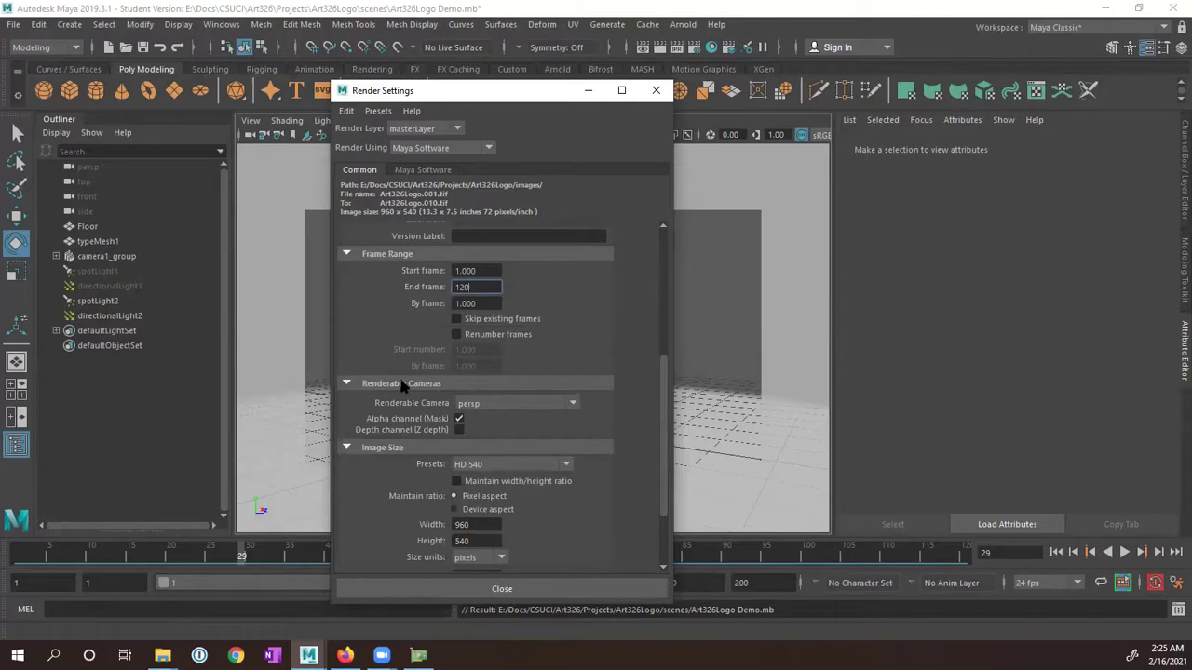
pyautogui.click(521, 405)
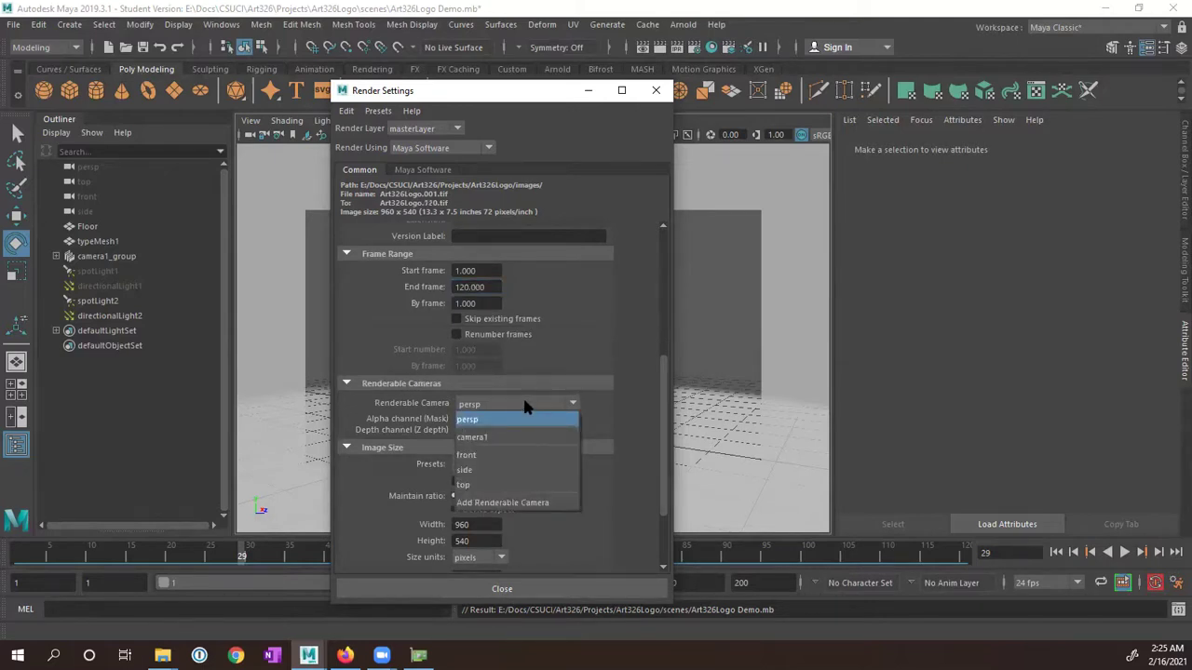
pyautogui.click(481, 438)
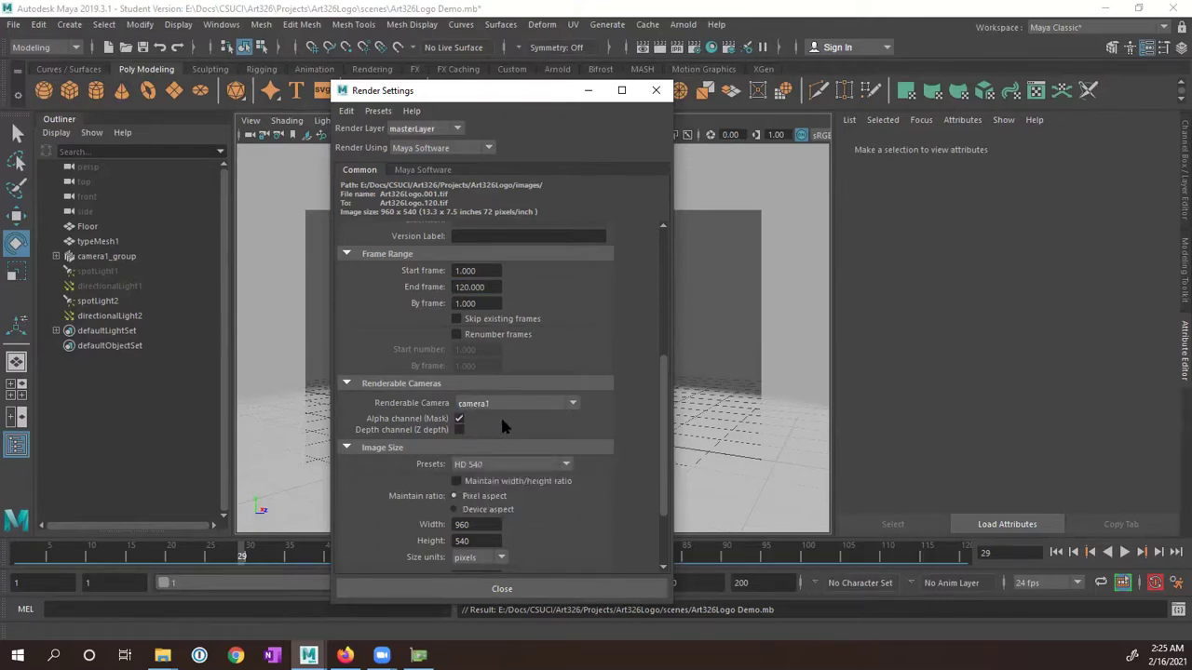
# - Choose the HD 540 image size preset and bring up the Maya Software renderer's quality settings
pyautogui.scroll(-2, 505, 397)
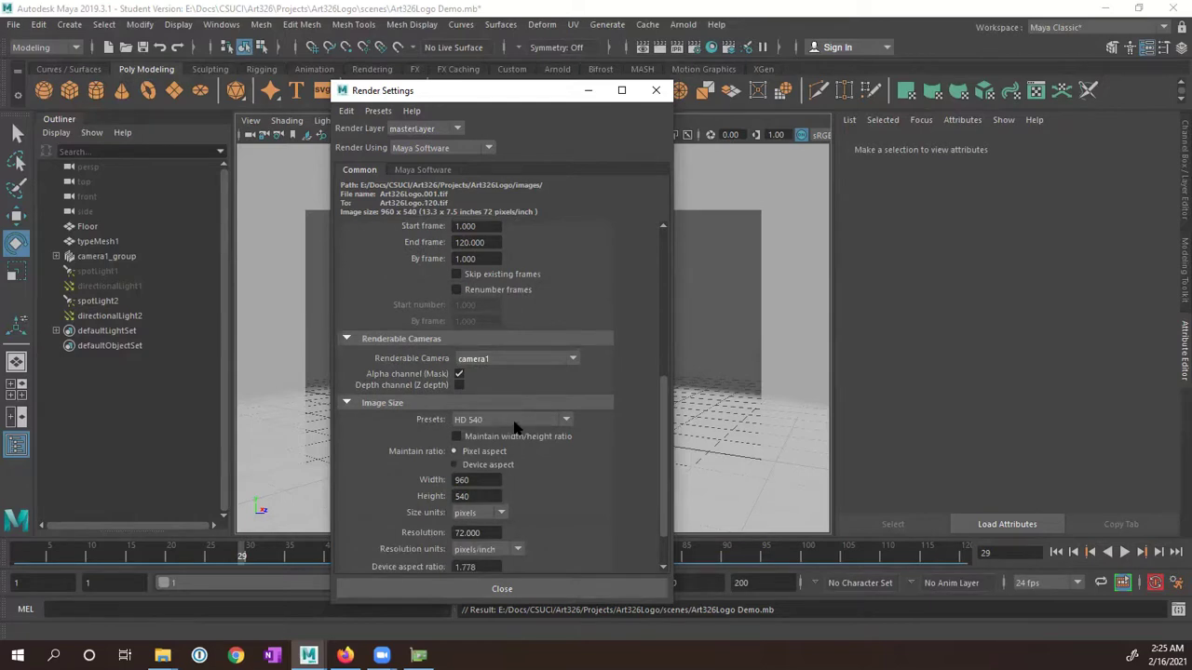
pyautogui.click(515, 421)
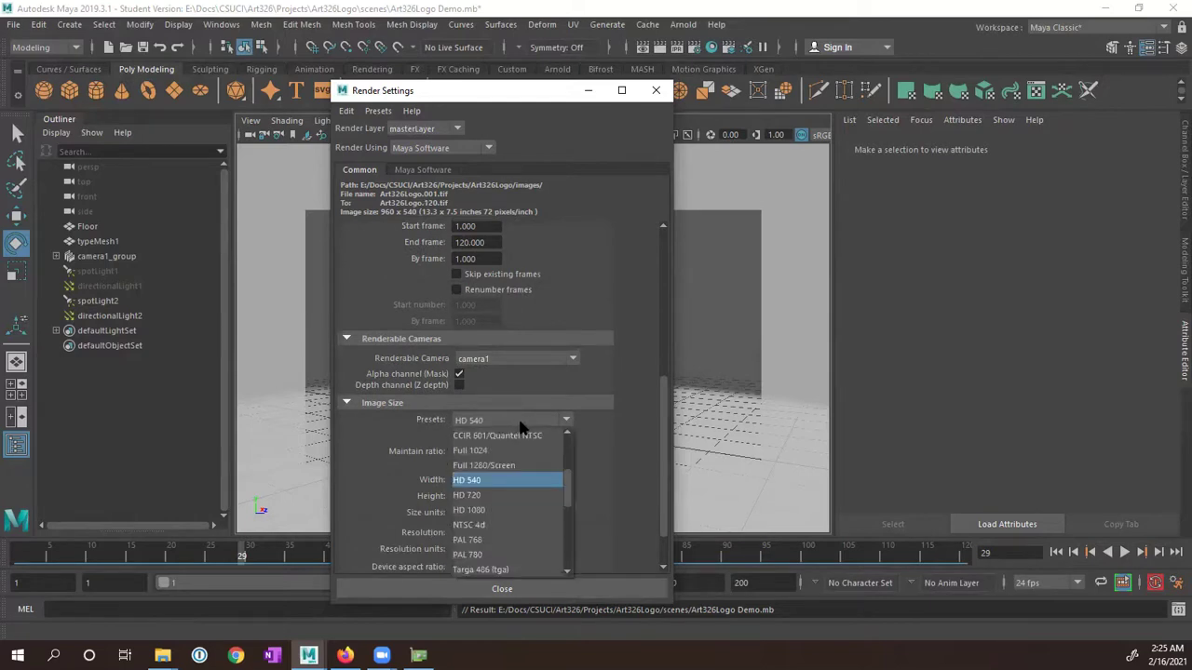
pyautogui.click(501, 481)
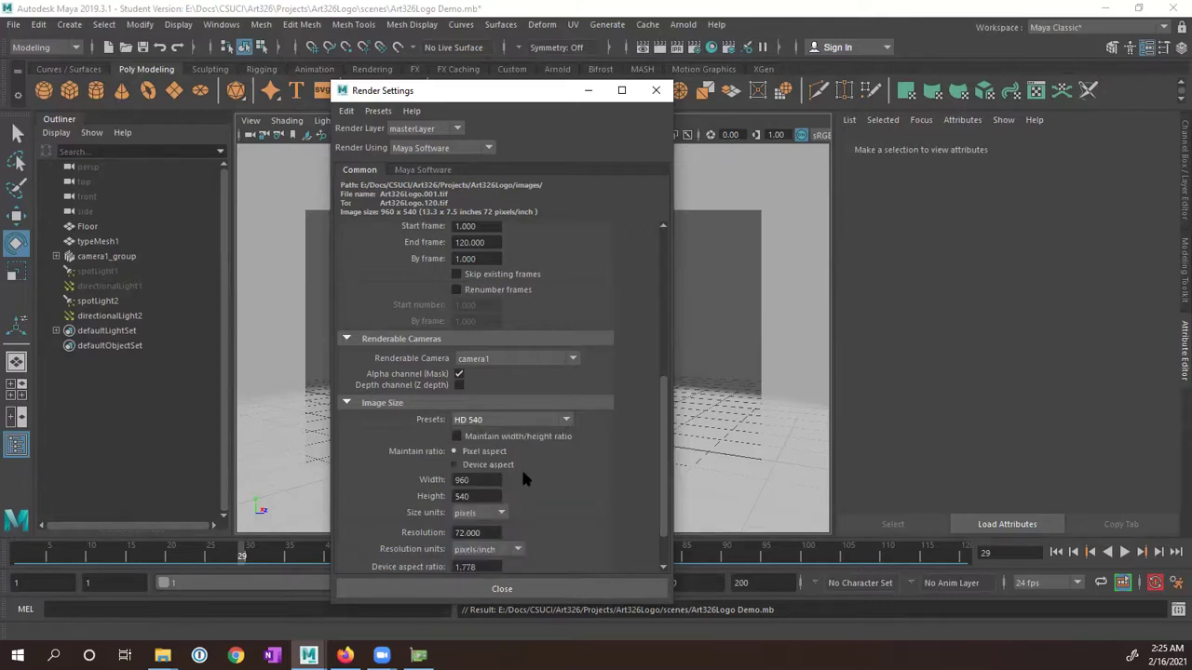
pyautogui.scroll(-2, 531, 481)
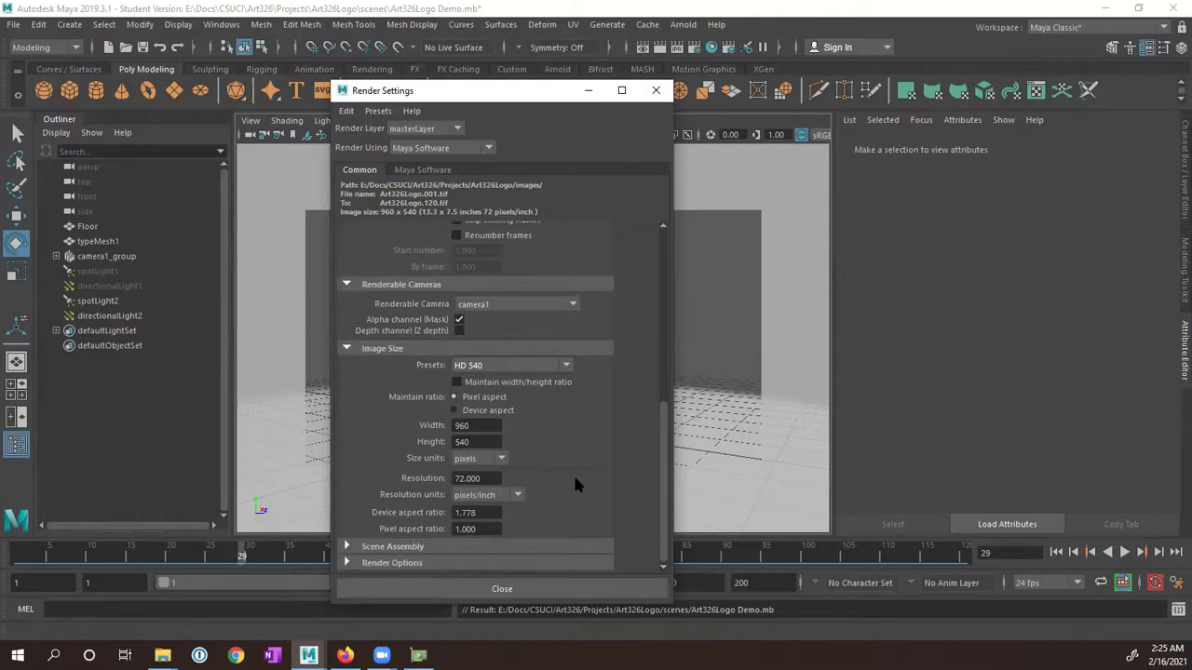
pyautogui.click(426, 172)
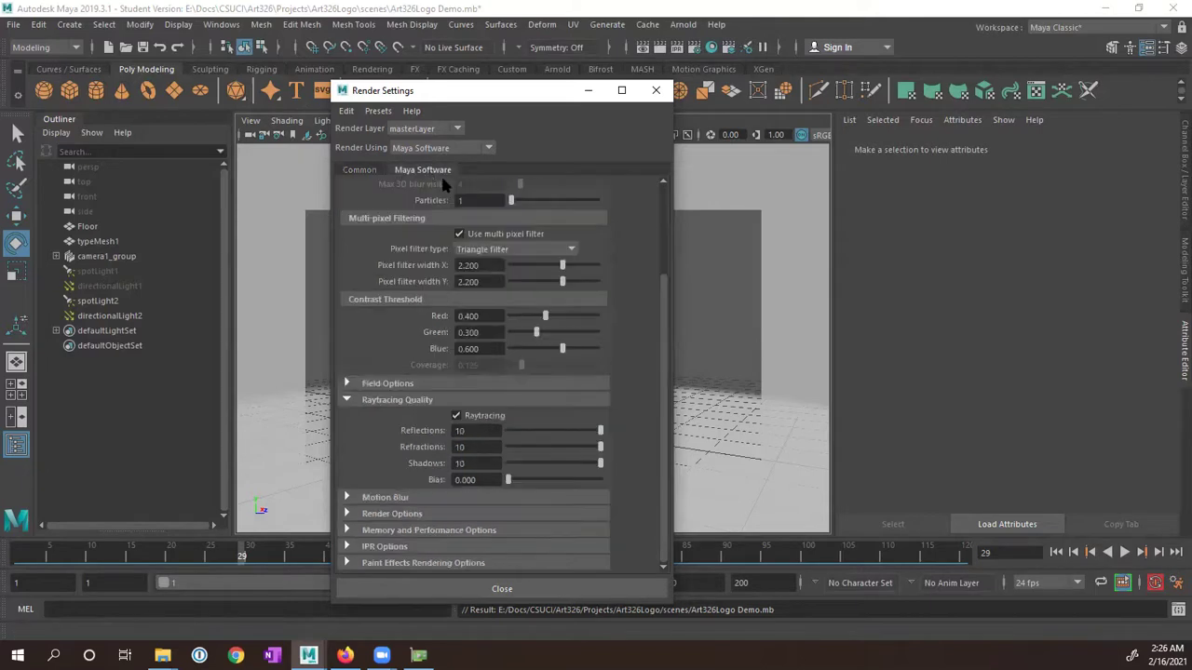
# - Choose the Production quality anti-aliasing preset, review the raytracing quality options and close the render settings
pyautogui.moveTo(661, 292); pyautogui.dragTo(655, 189)
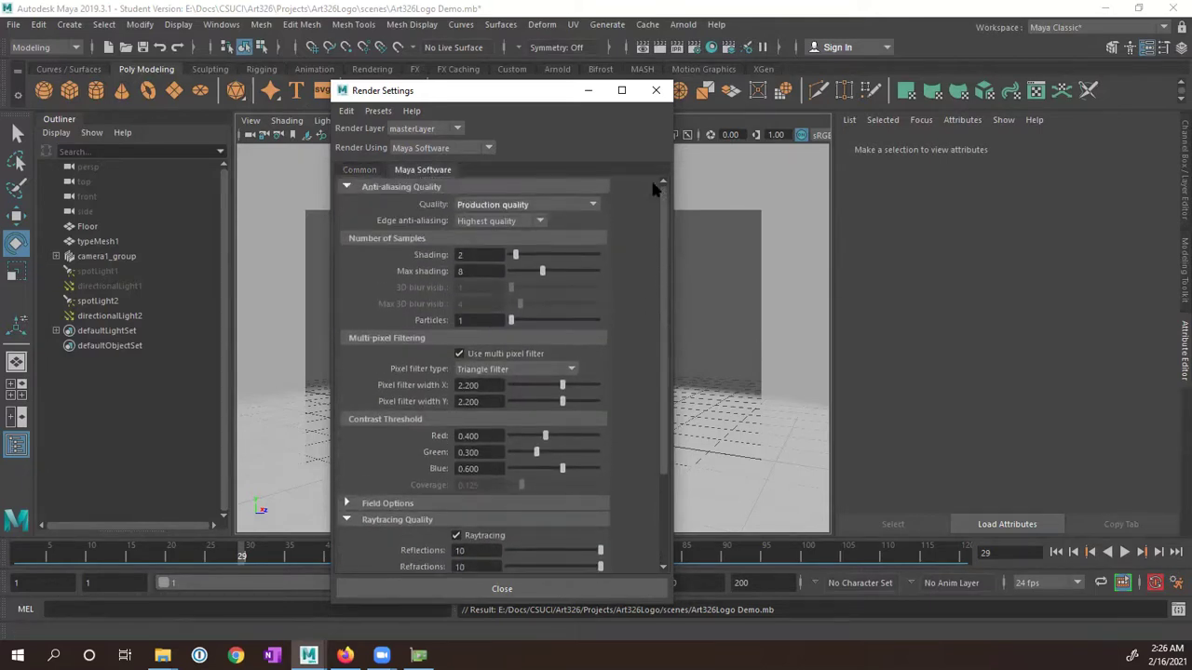
pyautogui.click(493, 206)
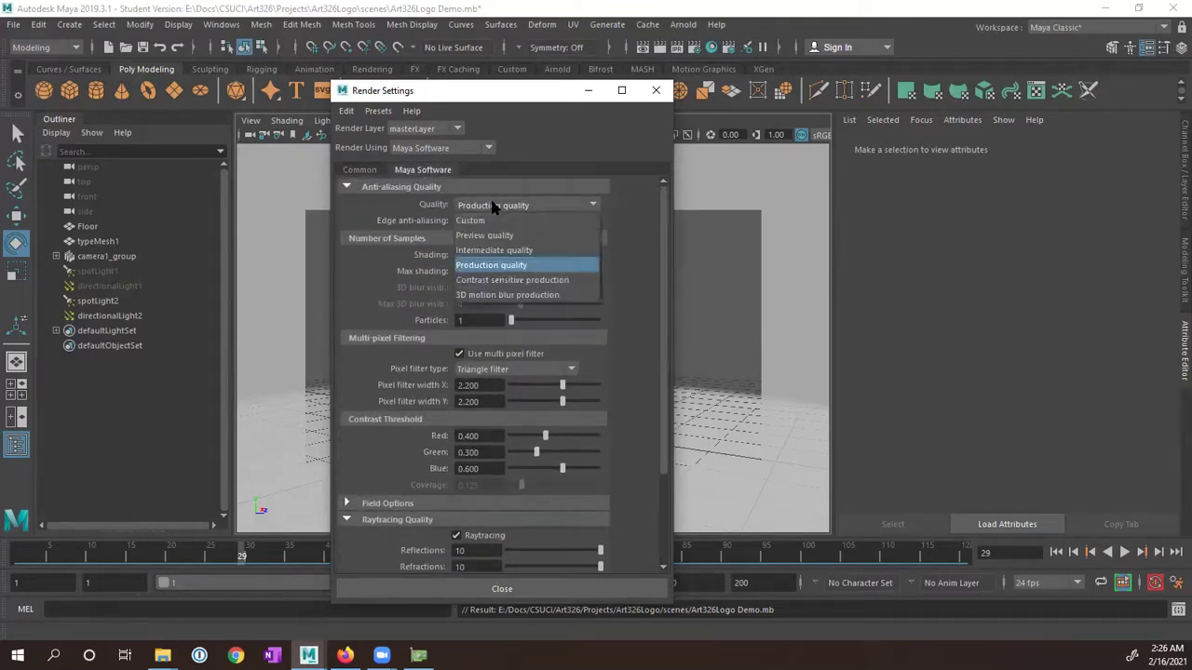
pyautogui.click(503, 266)
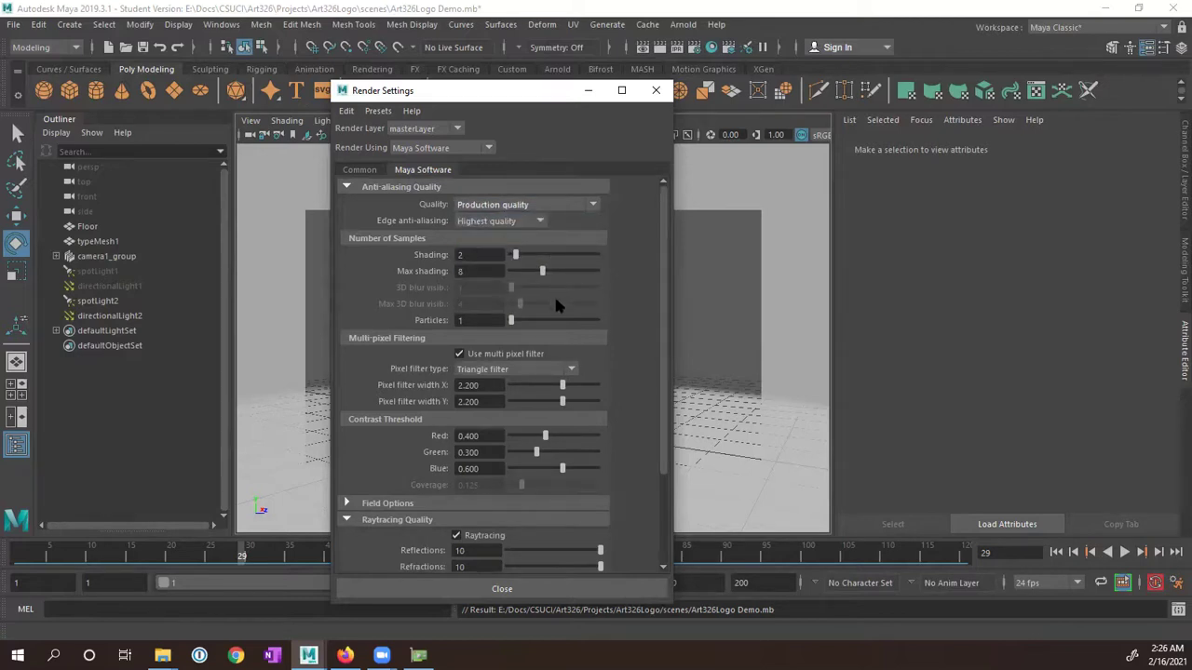
pyautogui.scroll(-3, 567, 374)
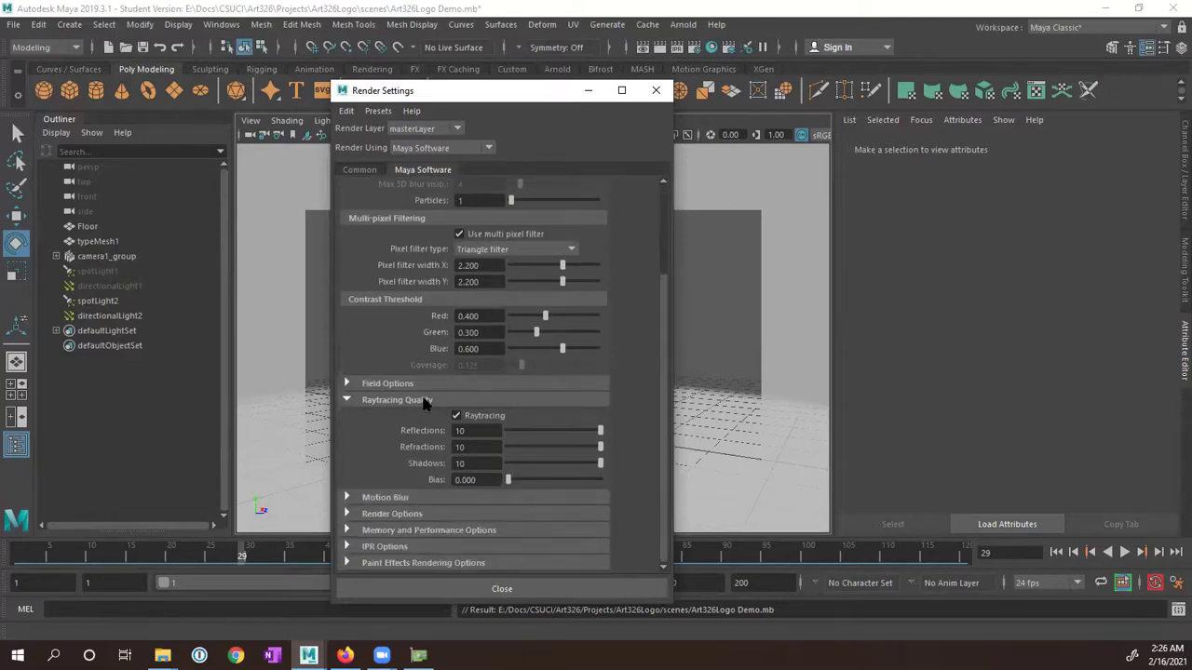
pyautogui.click(346, 400)
pyautogui.click(345, 481)
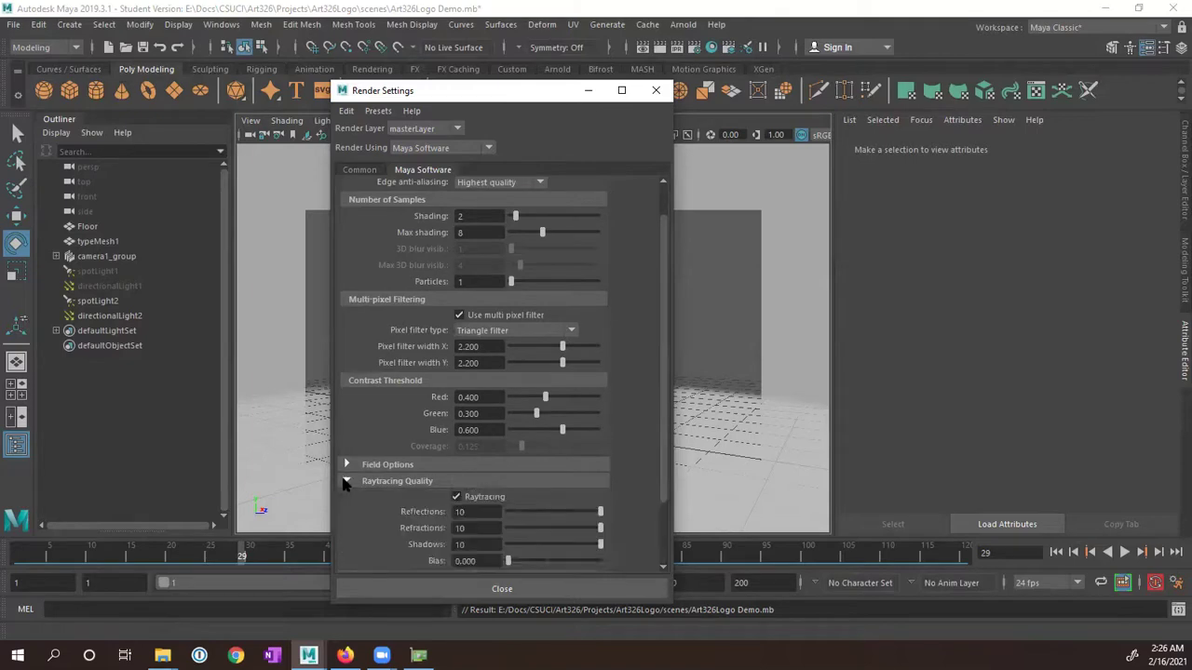
pyautogui.scroll(-2, 499, 496)
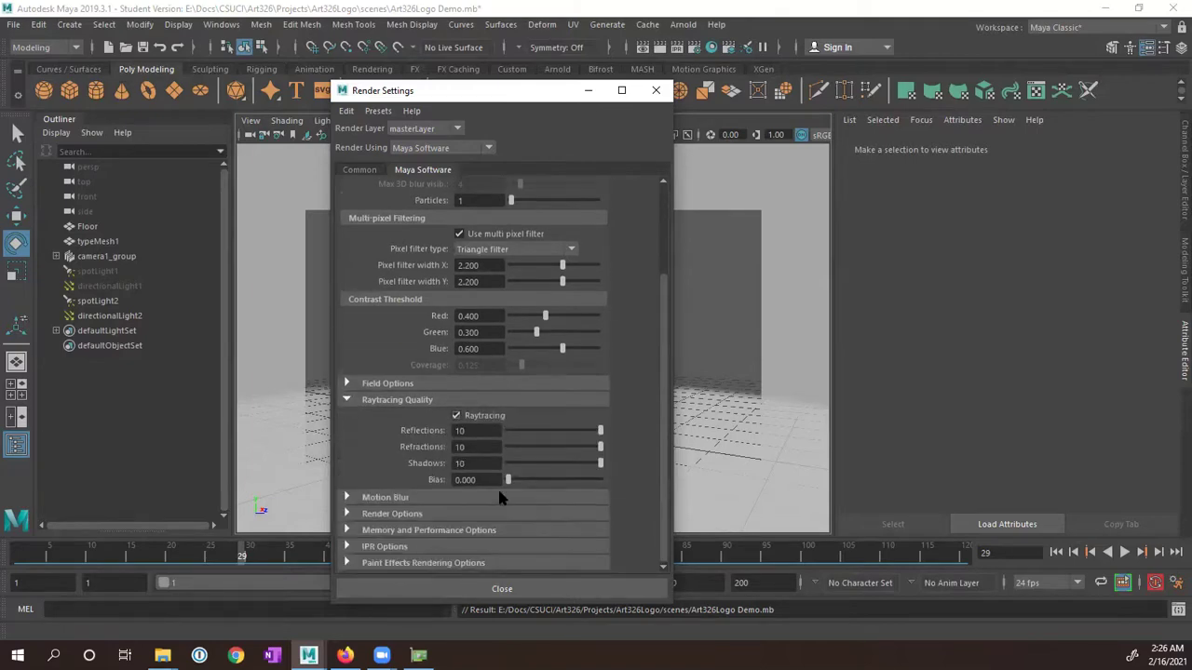
pyautogui.click(557, 589)
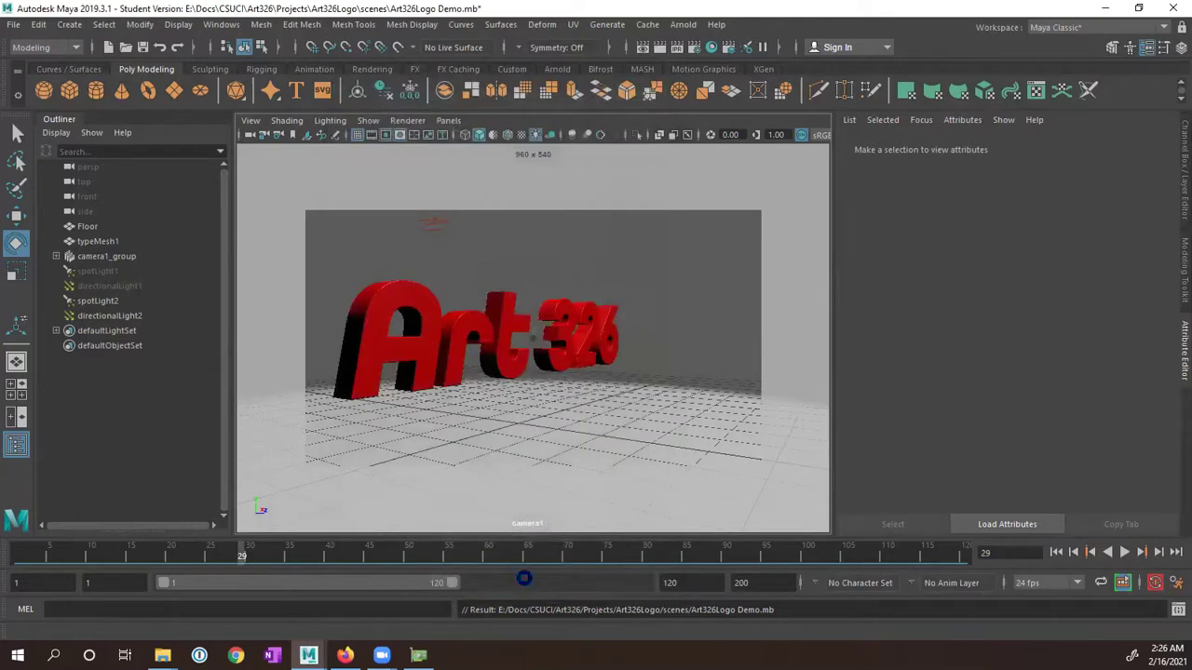
# - Save the Art326Logo Demo scene, continuing past the student version notice
pyautogui.hotkey('ctrl', 's')
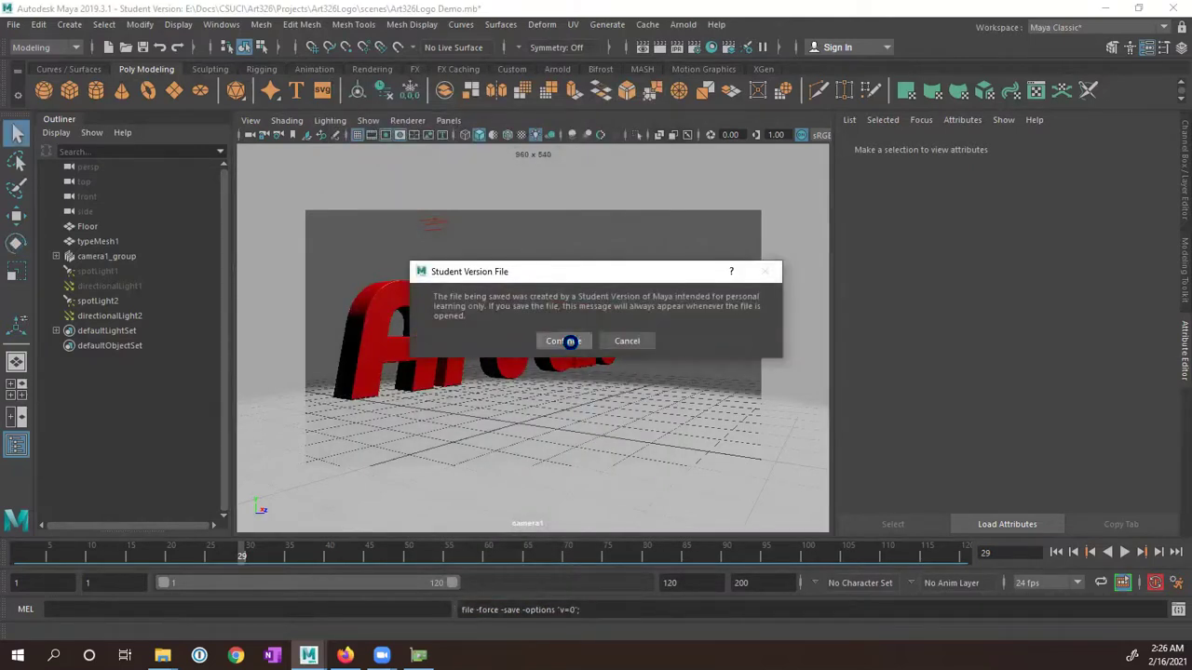
pyautogui.click(569, 342)
pyautogui.press('e')
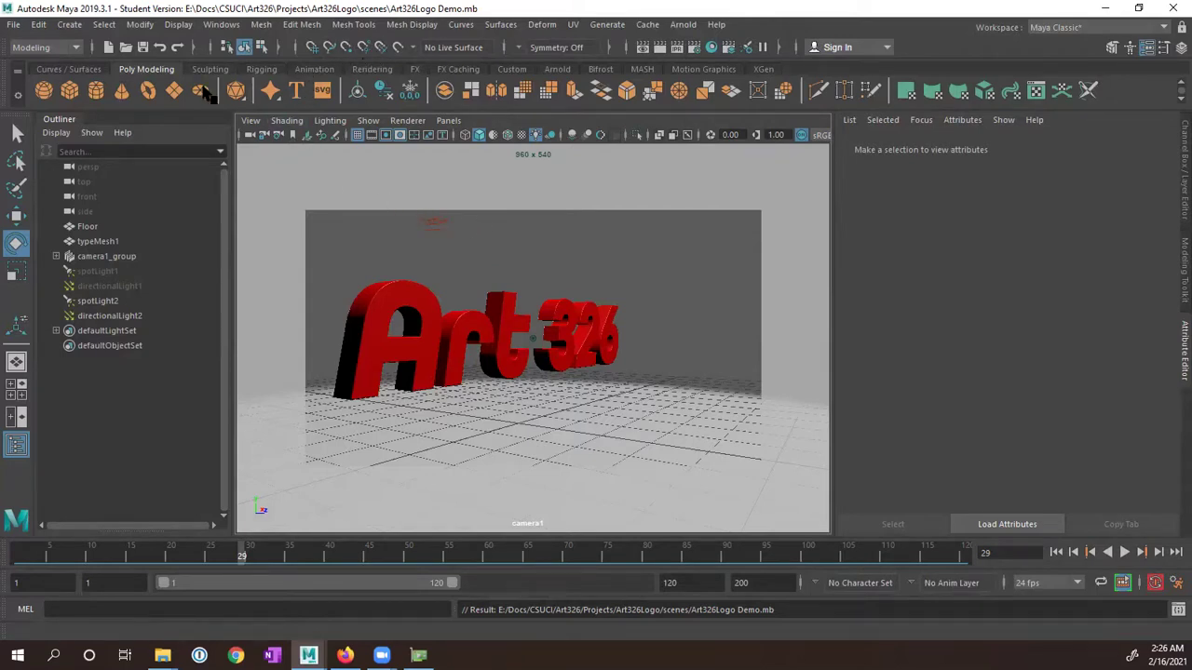
# - Switch to the Rendering menu set and bring up the Batch Render options in an enlarged dialog
pyautogui.click(75, 51)
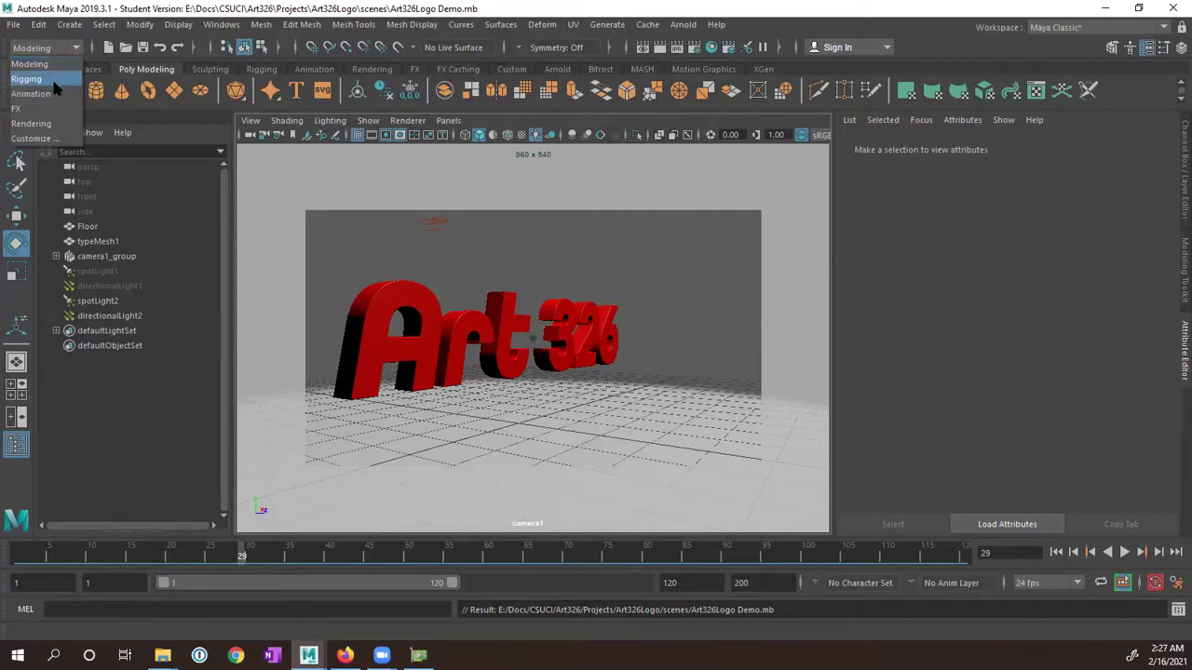
pyautogui.click(54, 123)
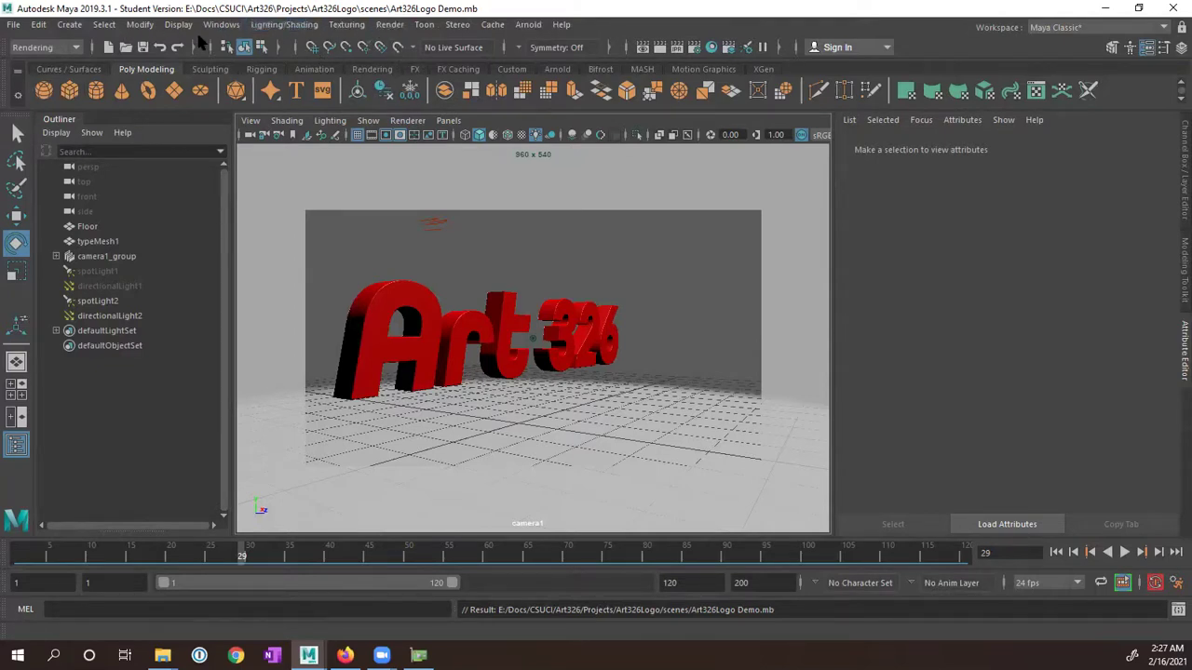
pyautogui.click(392, 28)
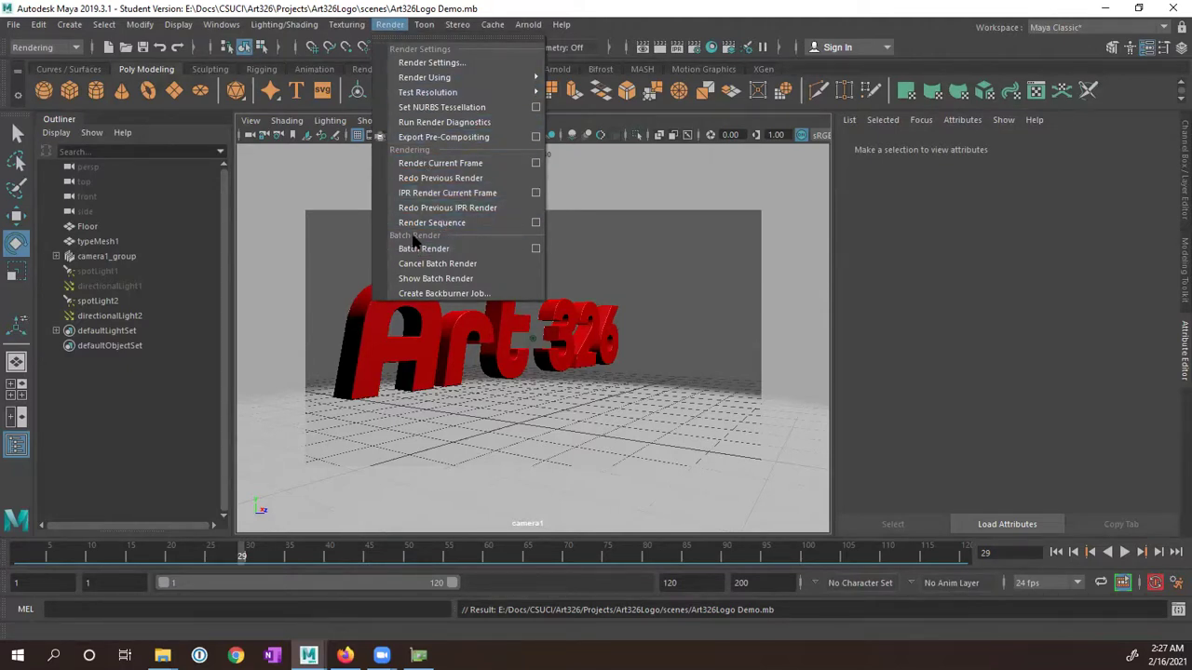
pyautogui.click(535, 246)
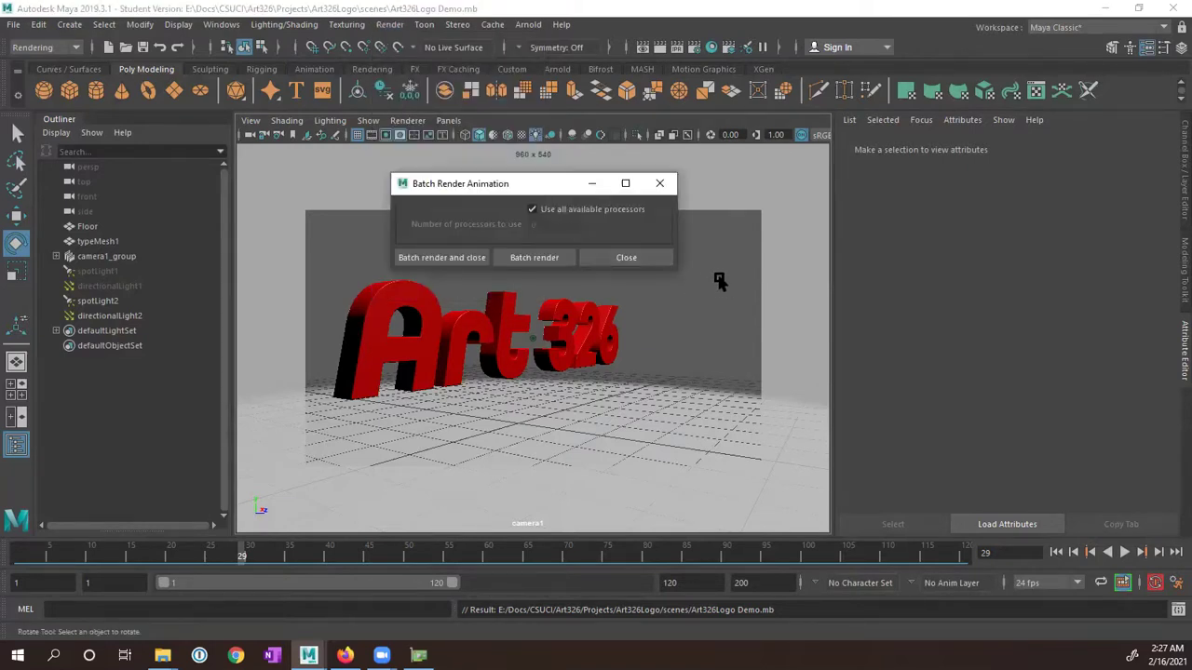
pyautogui.moveTo(676, 269); pyautogui.dragTo(701, 332)
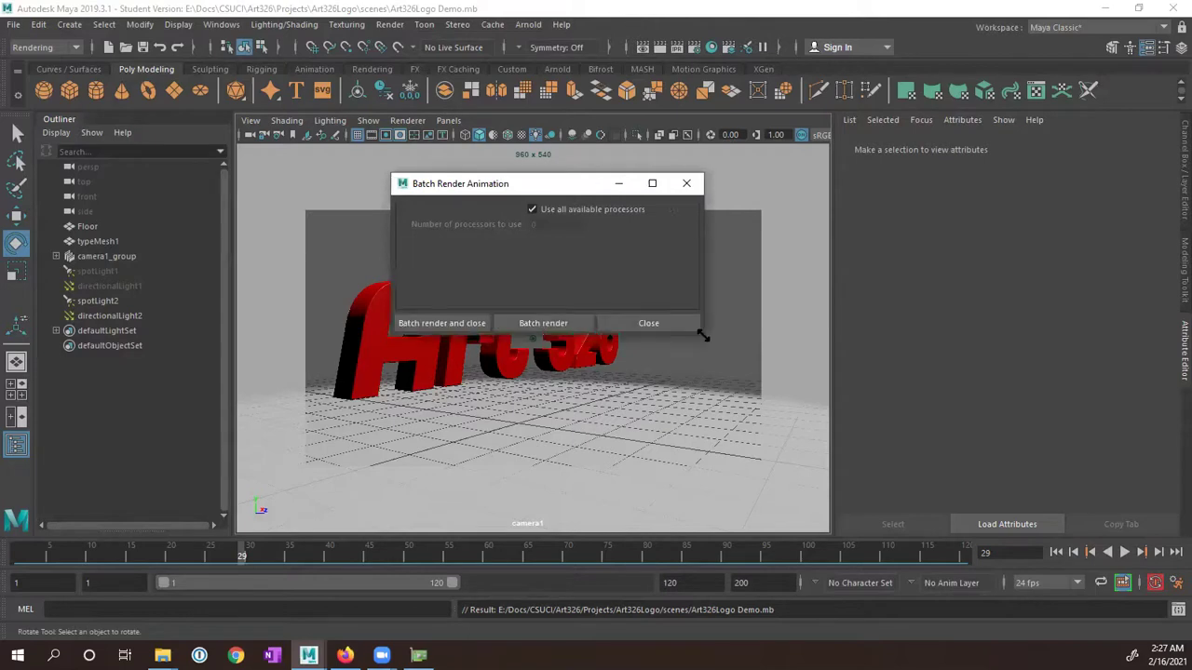
pyautogui.click(532, 209)
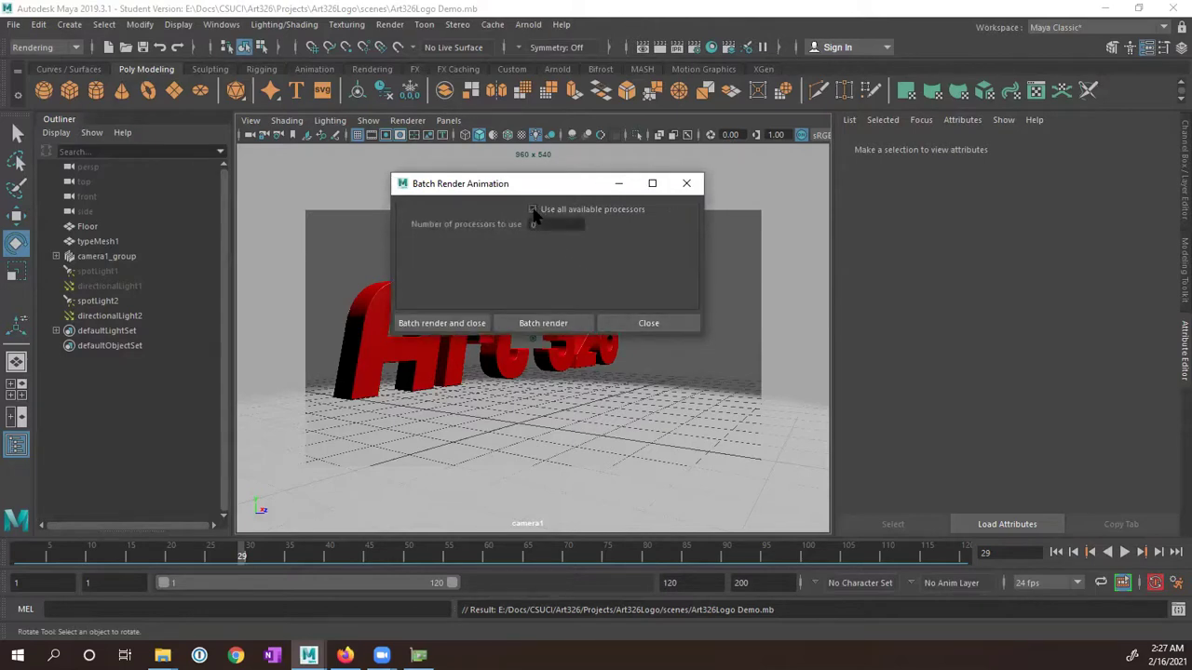
pyautogui.click(533, 209)
pyautogui.click(532, 209)
pyautogui.doubleClick(544, 225)
pyautogui.click(532, 211)
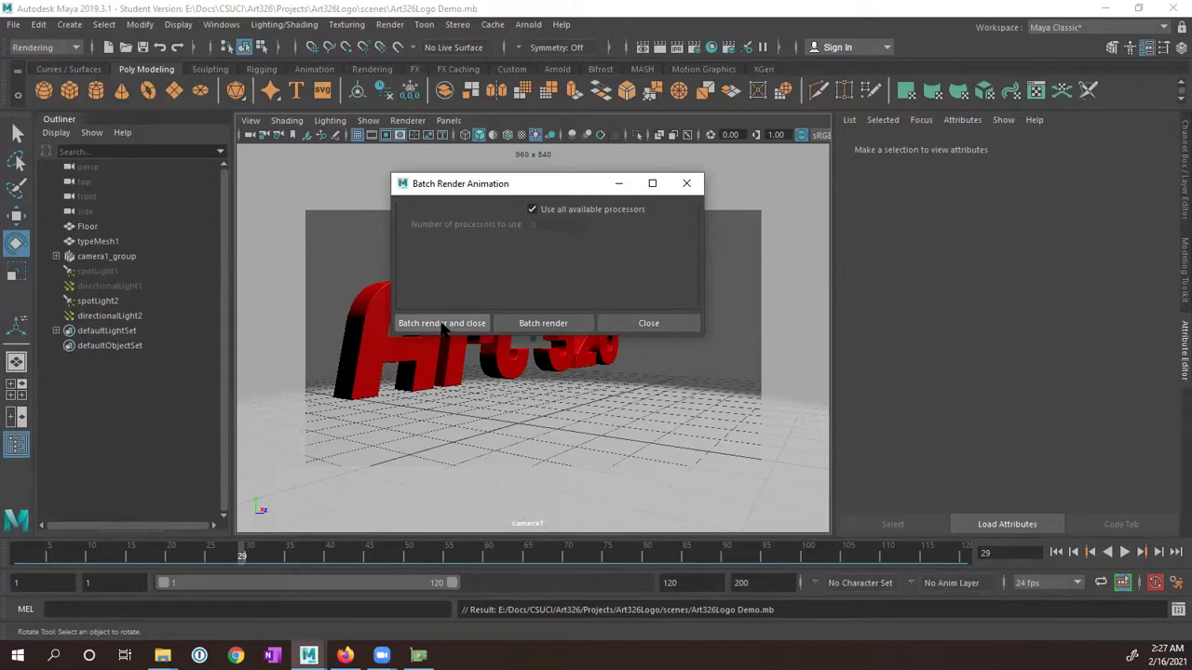
# - Limit the batch render to 8 processors instead of all available ones and start it, continuing past the student version notice
pyautogui.click(533, 210)
pyautogui.doubleClick(541, 224)
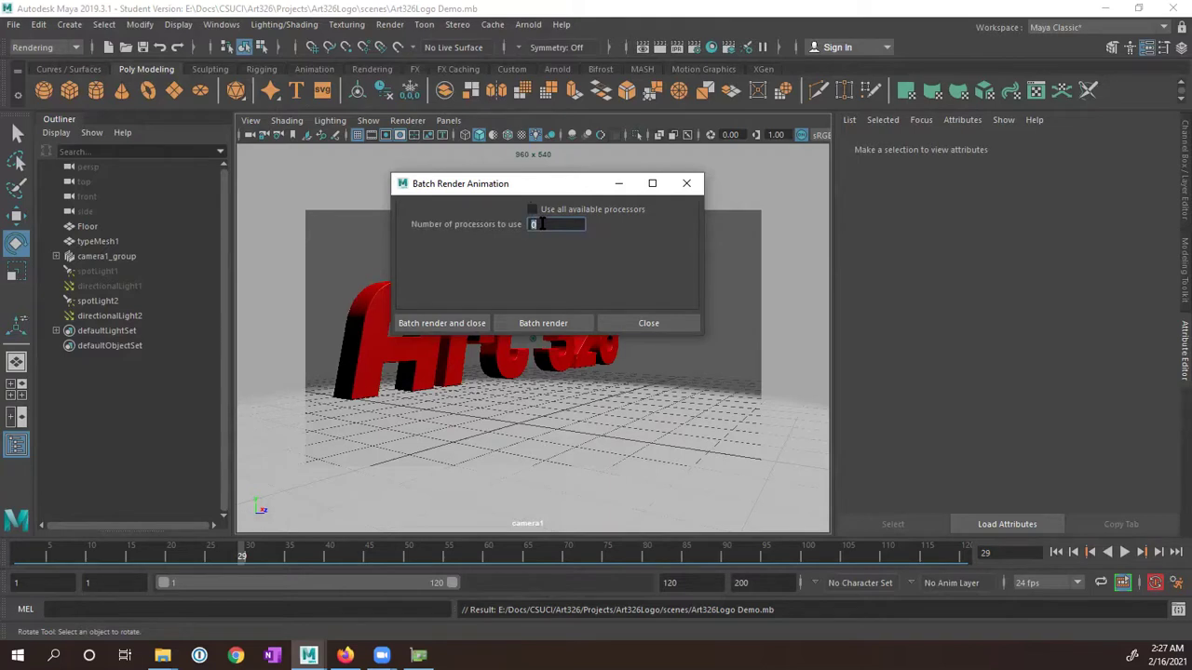
pyautogui.write('8')
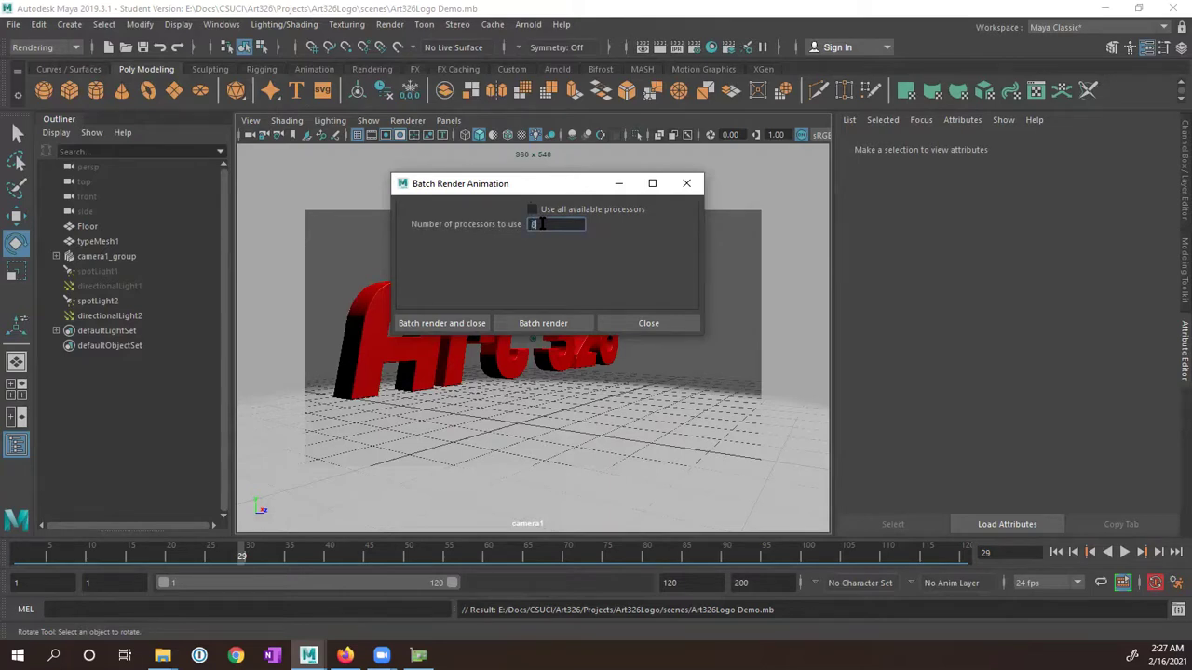
pyautogui.click(470, 327)
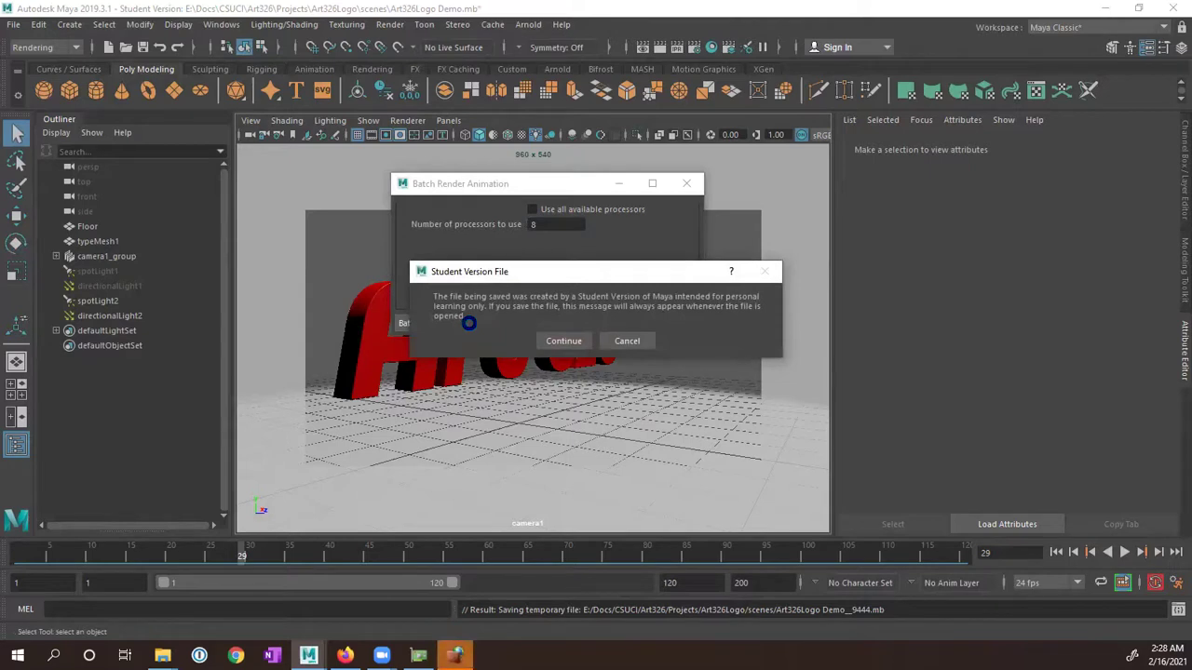
pyautogui.click(563, 341)
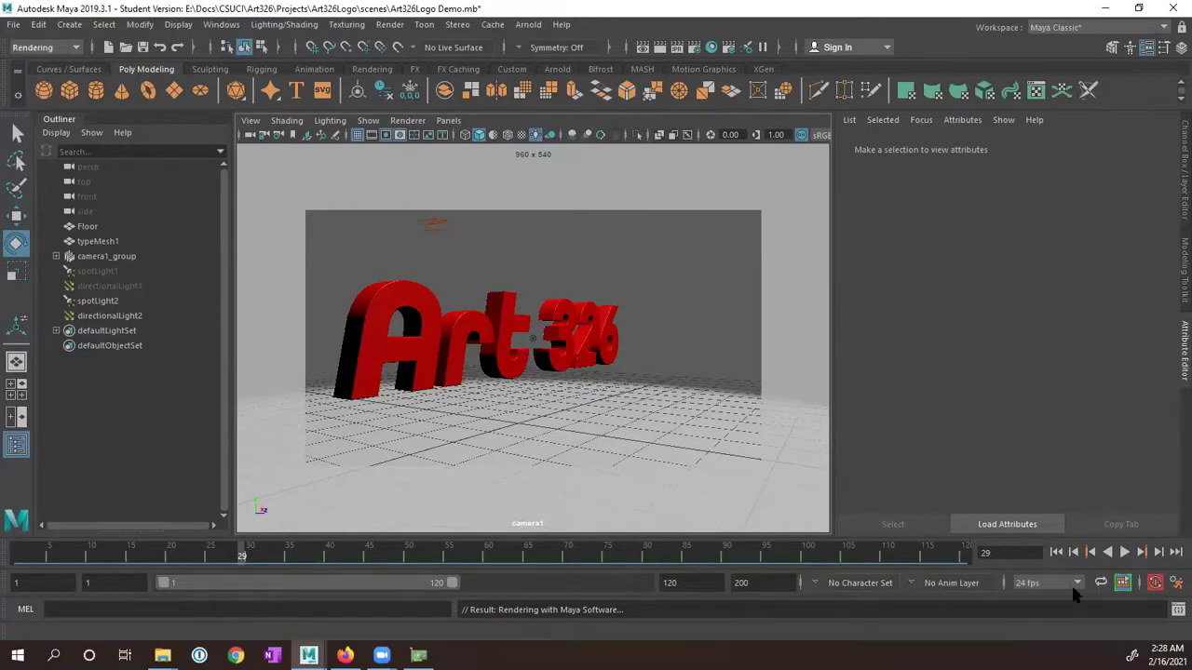
# - Bring up the Script Editor and enlarge its window to monitor the batch render's progress messages
pyautogui.click(1178, 609)
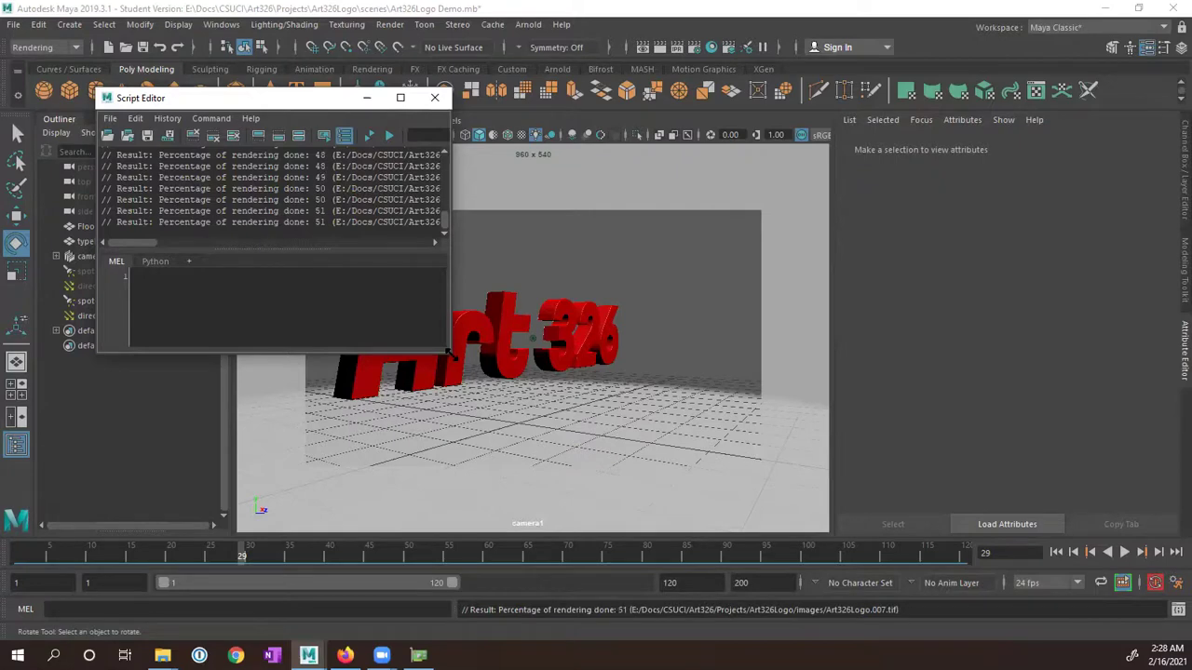
pyautogui.moveTo(448, 353); pyautogui.dragTo(892, 544)
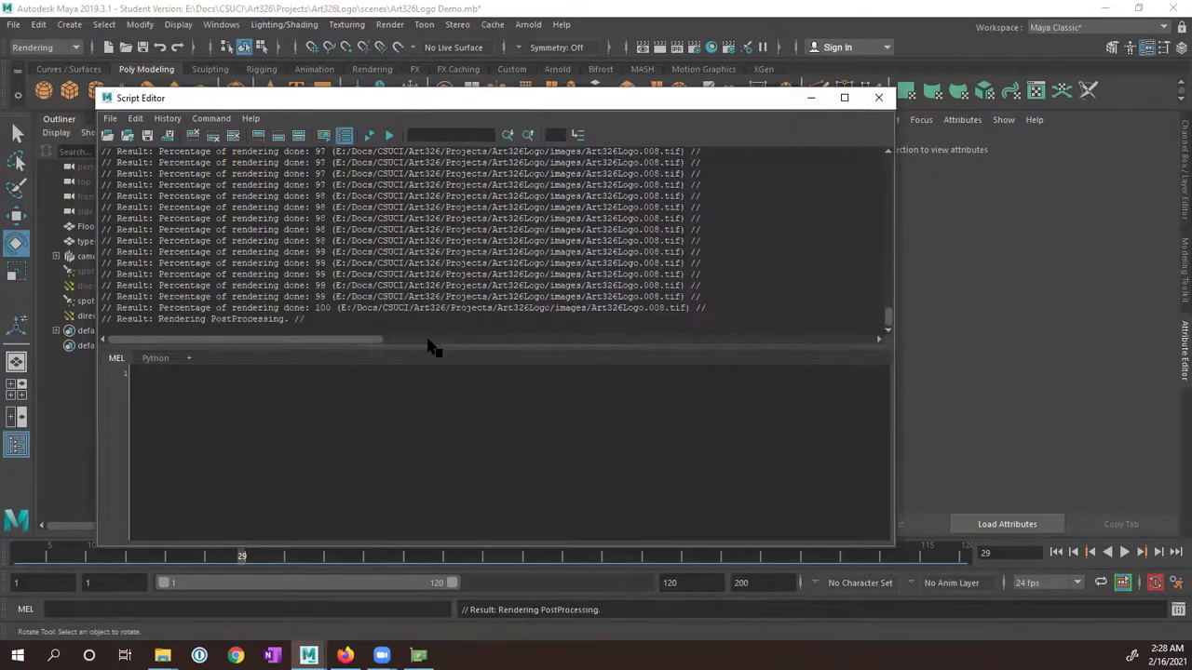